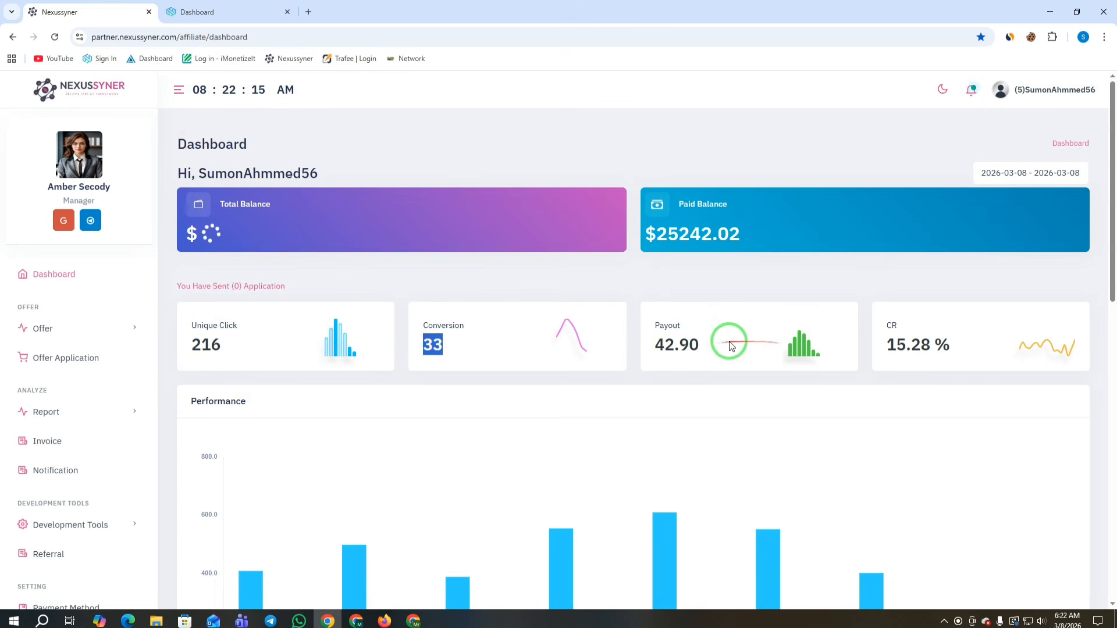
Step: Point out the 42.90 payout, then view Yesterday's figures: 400 unique clicks and 67.60 payout
drag(722, 345, 654, 346)
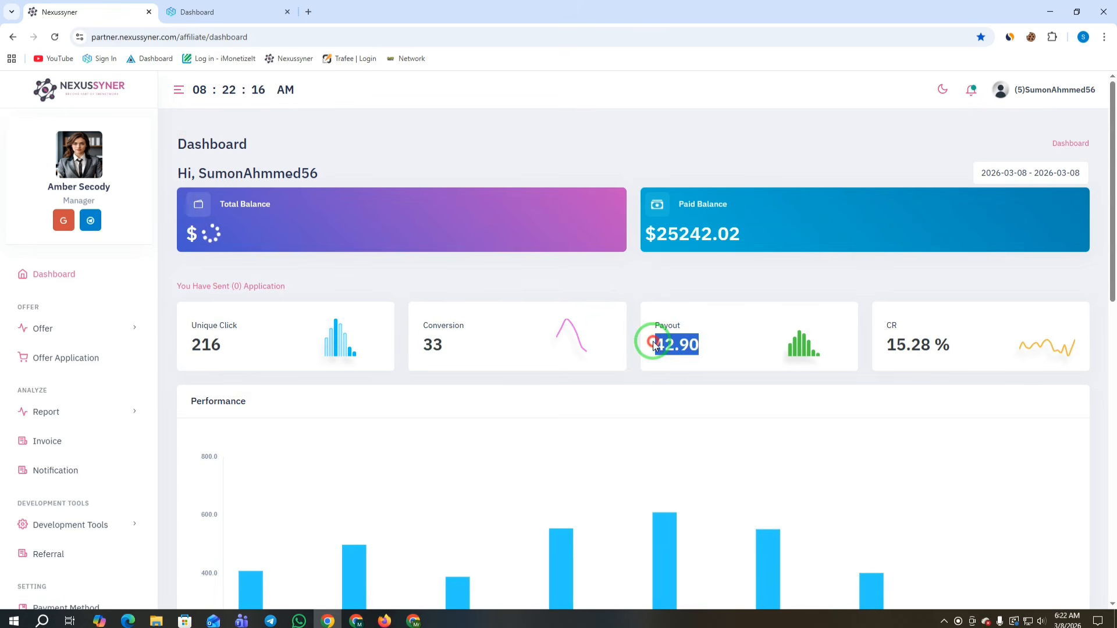
click(1040, 173)
click(994, 217)
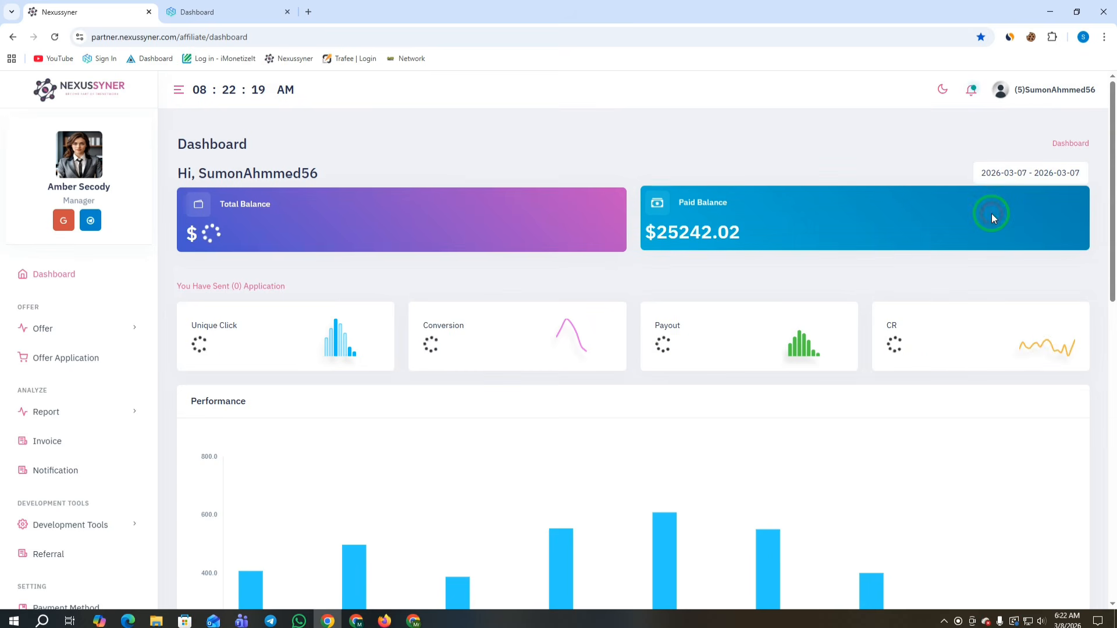
drag(231, 347, 422, 350)
drag(701, 347, 655, 346)
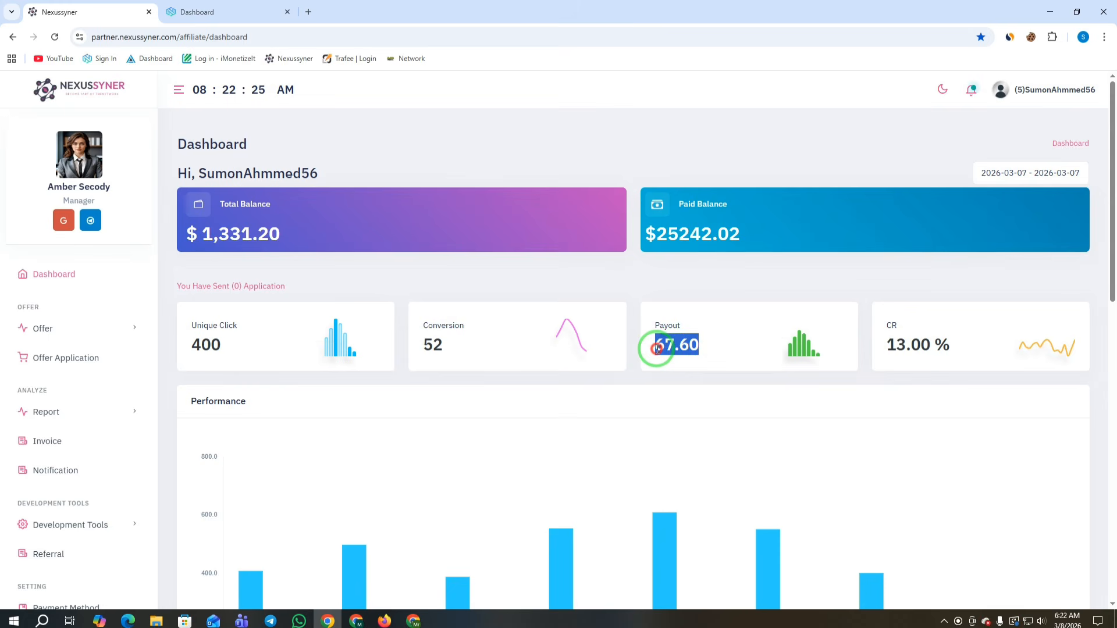
Step: Switch to Last 7 Days and highlight 3211 clicks, 495 conversions, 643.50 payout and $1,331.20 balance
click(1018, 173)
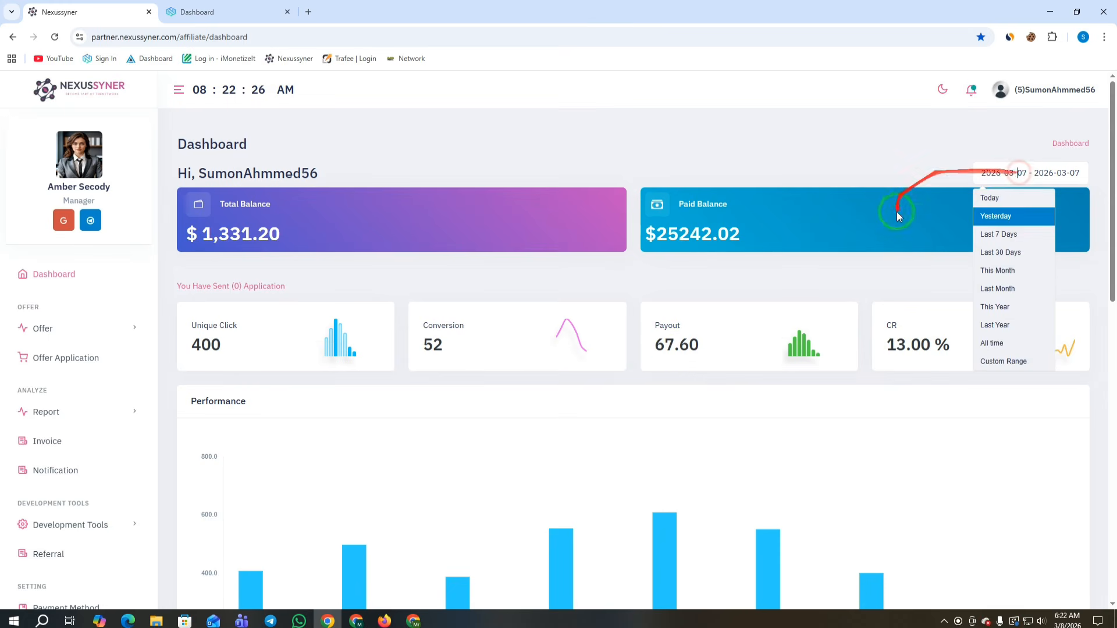
click(995, 235)
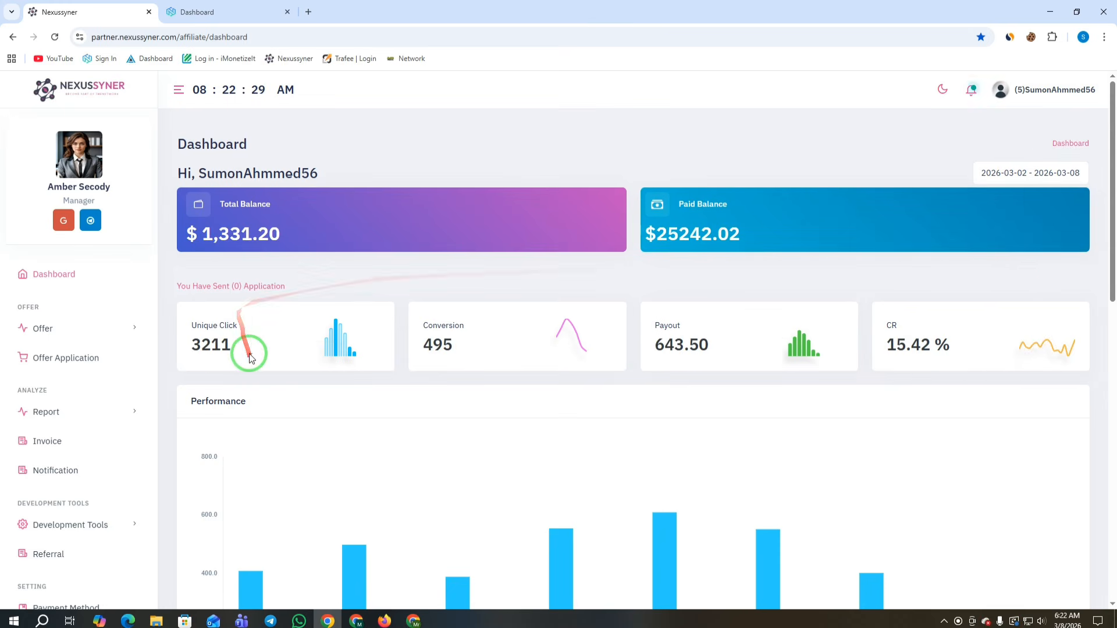
drag(249, 343, 190, 353)
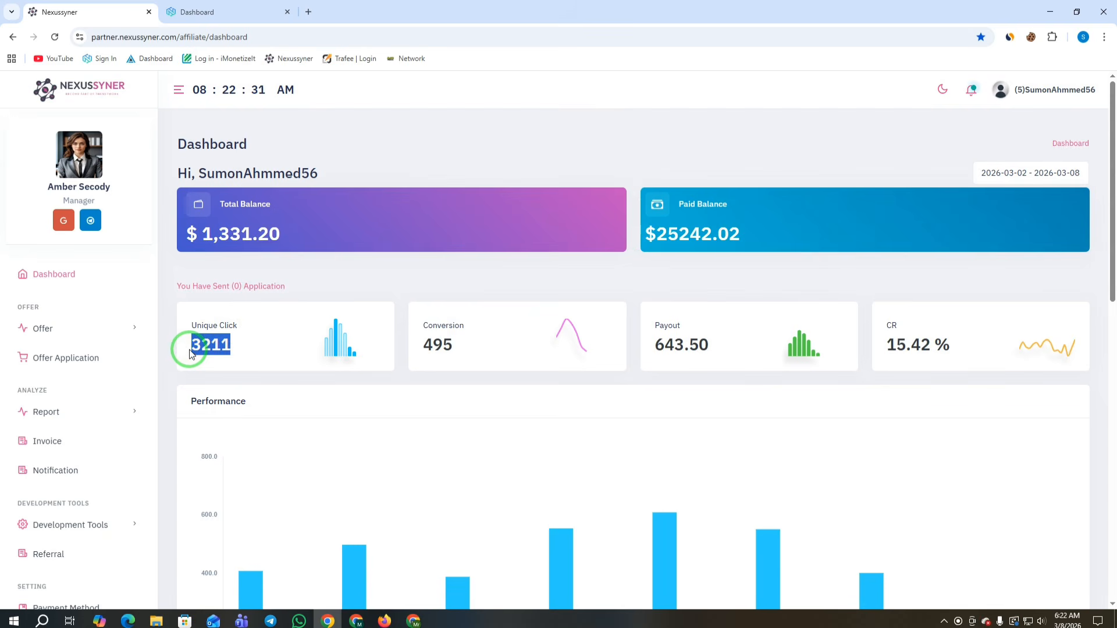
drag(468, 344, 411, 347)
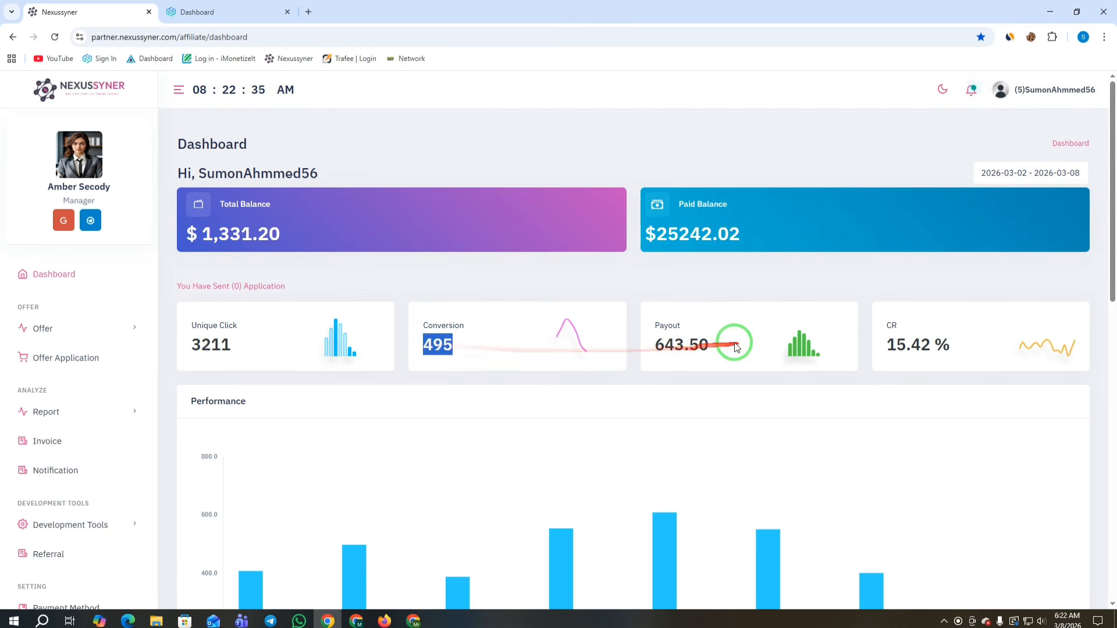
drag(727, 347, 664, 345)
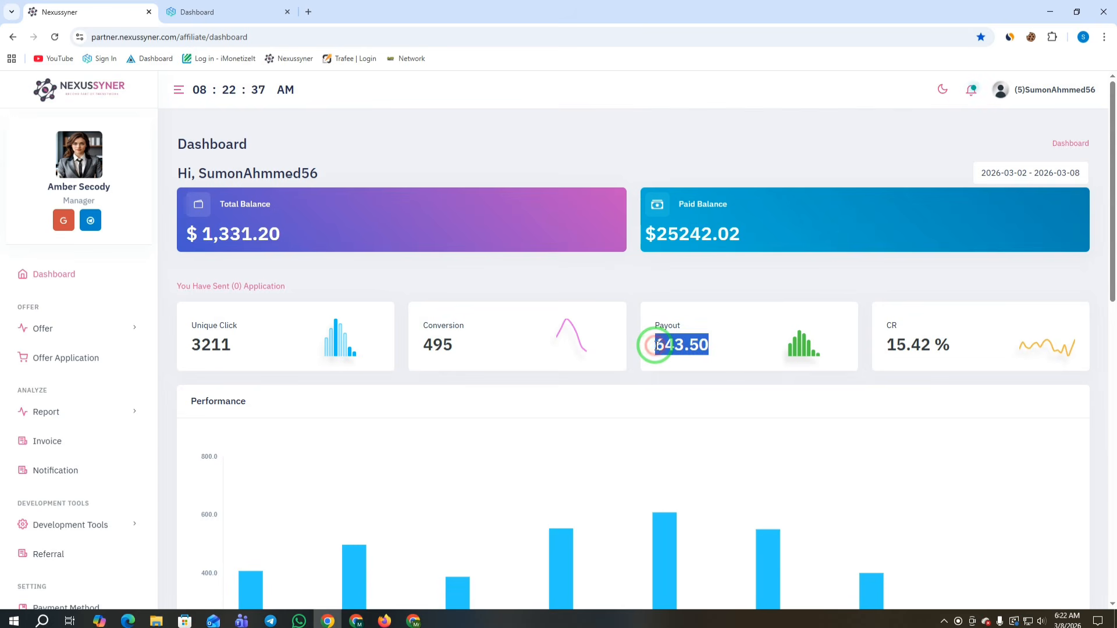
drag(299, 236, 201, 234)
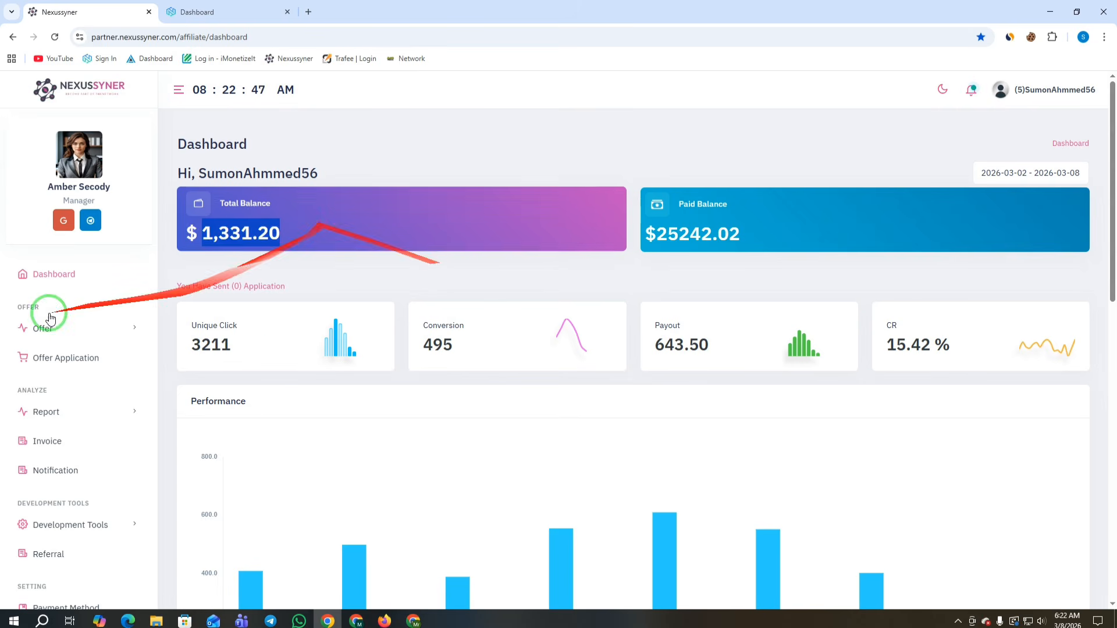
Step: Review the recent invoice dates and amounts in All Invoice, then go back to the dashboard
scroll(43, 349, down, 1)
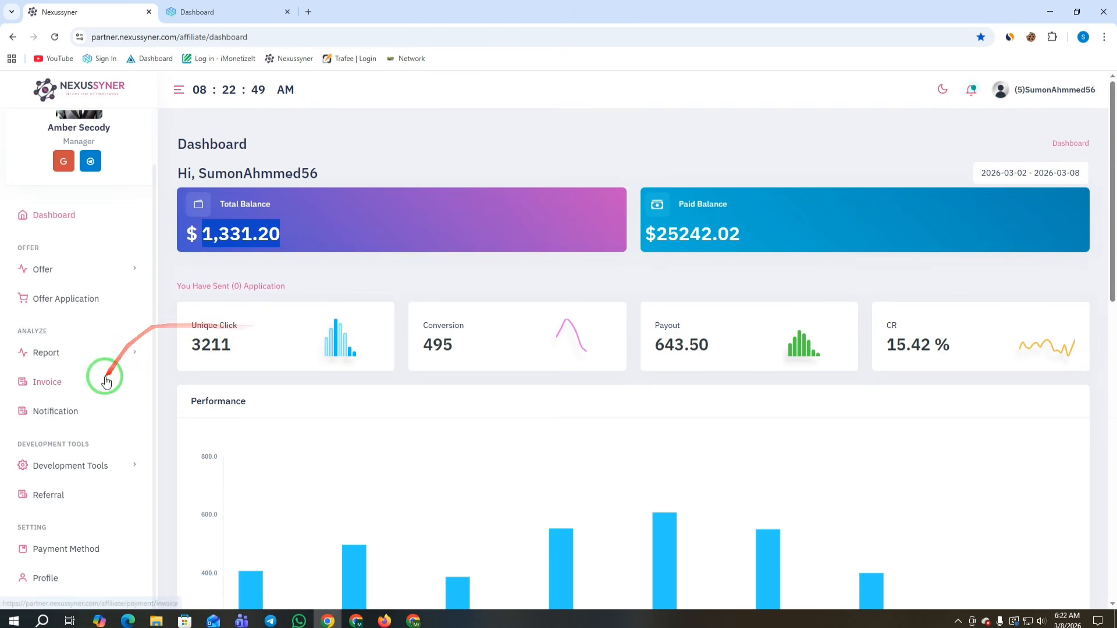
click(51, 394)
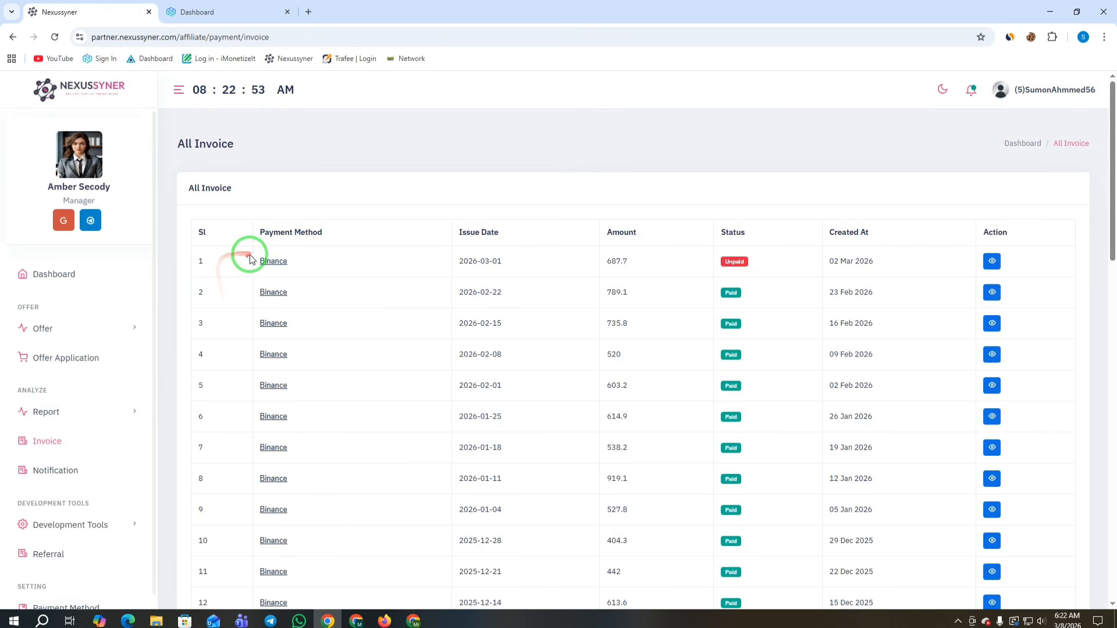
drag(254, 259, 573, 544)
drag(499, 180, 544, 532)
click(550, 194)
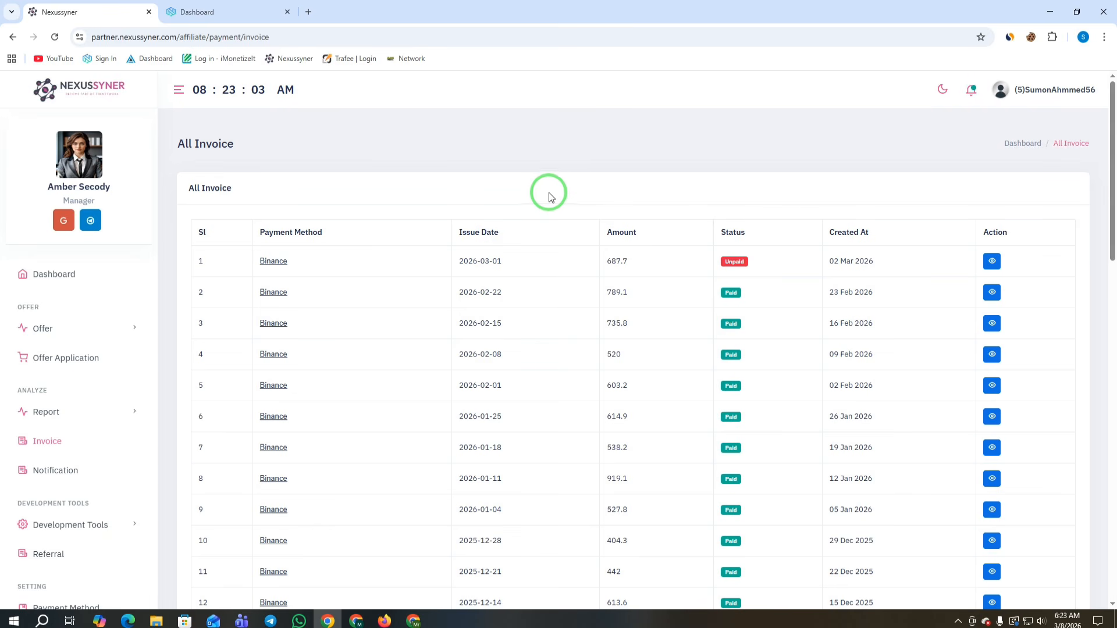
click(54, 284)
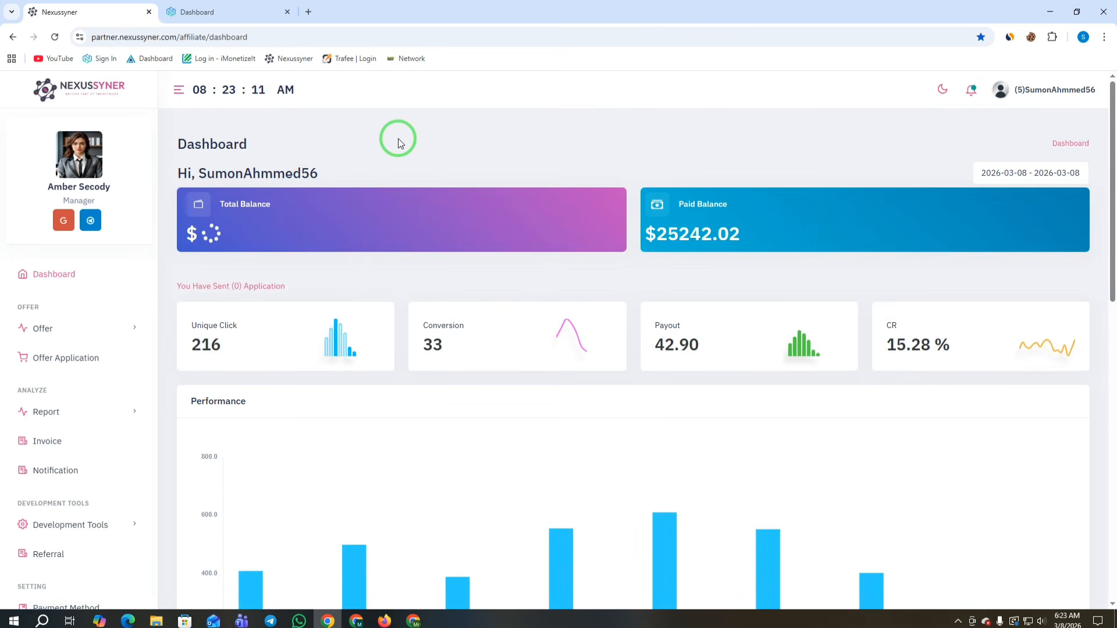
Step: Switch to the NodeMaven Dashboard tab and reload it
click(228, 11)
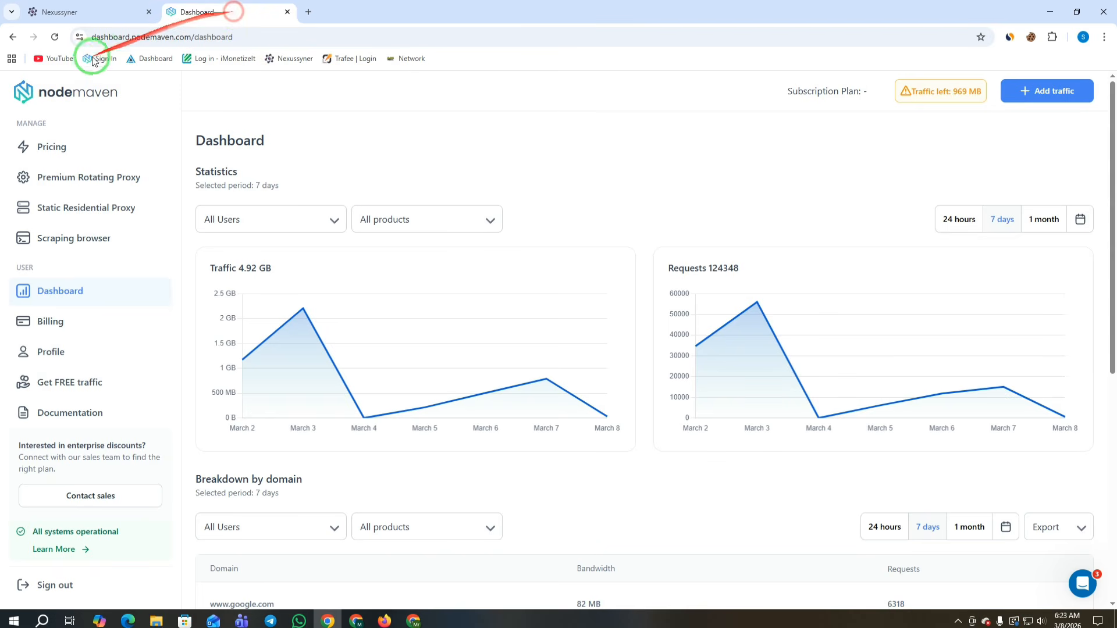
drag(146, 104, 27, 96)
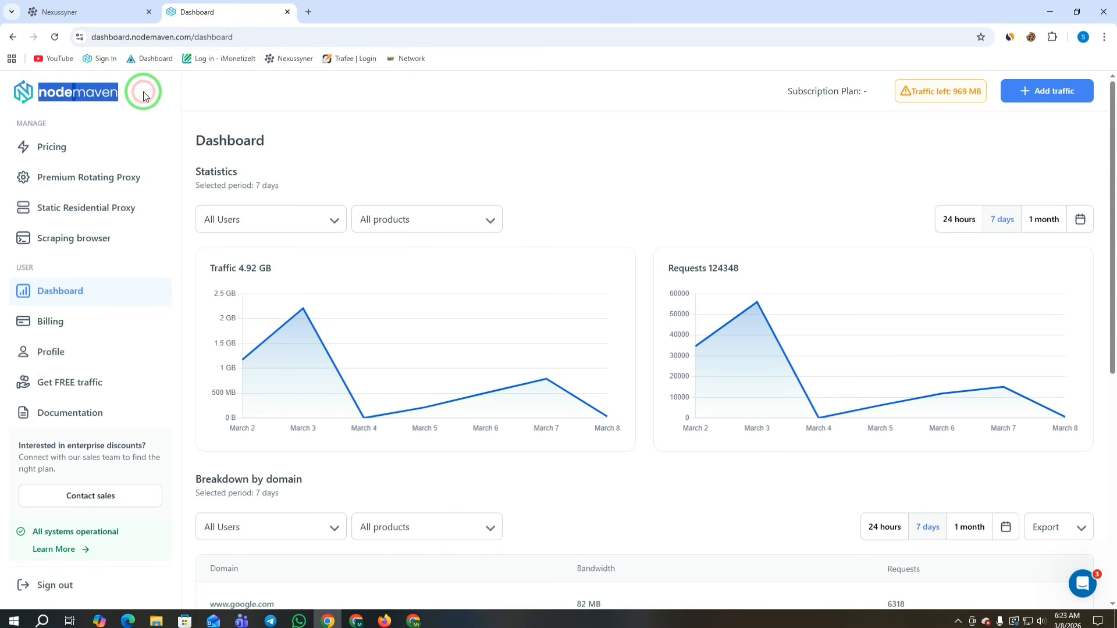
click(55, 37)
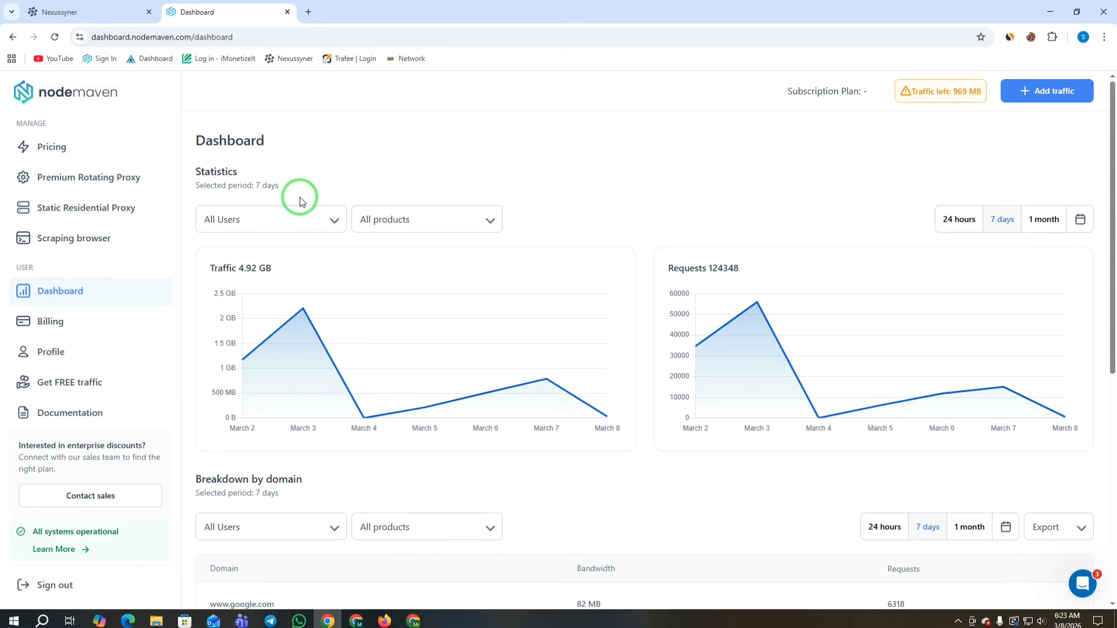
Step: Open NodeMaven Pricing and scroll to the monthly plans, from 2 GB at $8/mo upward
click(75, 150)
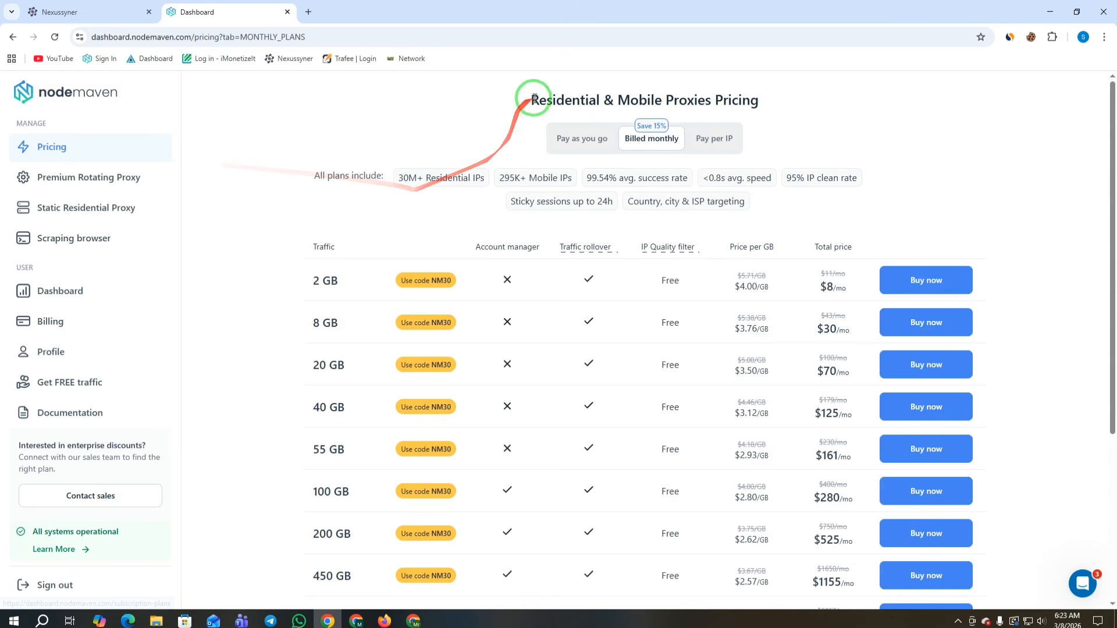
drag(529, 100, 778, 106)
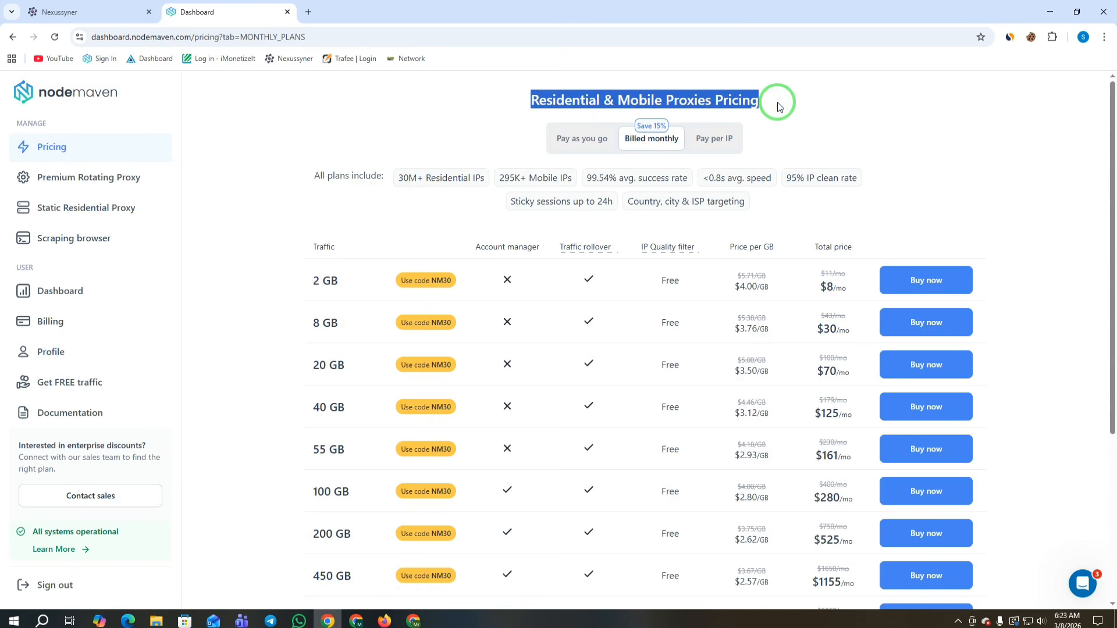
click(399, 130)
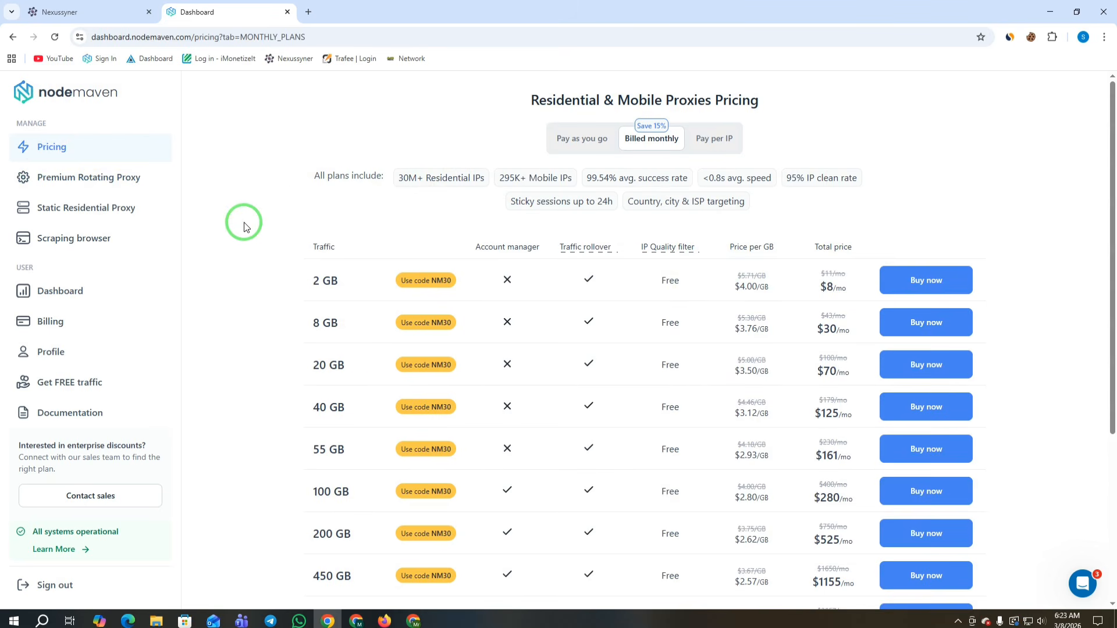
drag(530, 102, 773, 95)
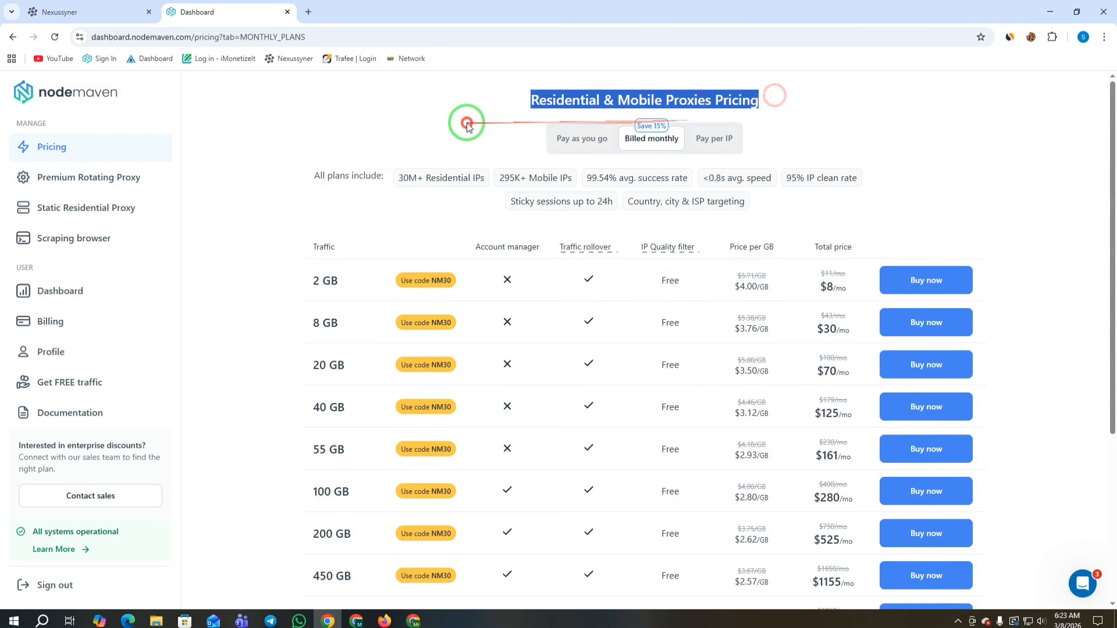
scroll(442, 146, down, 1)
drag(307, 220, 527, 518)
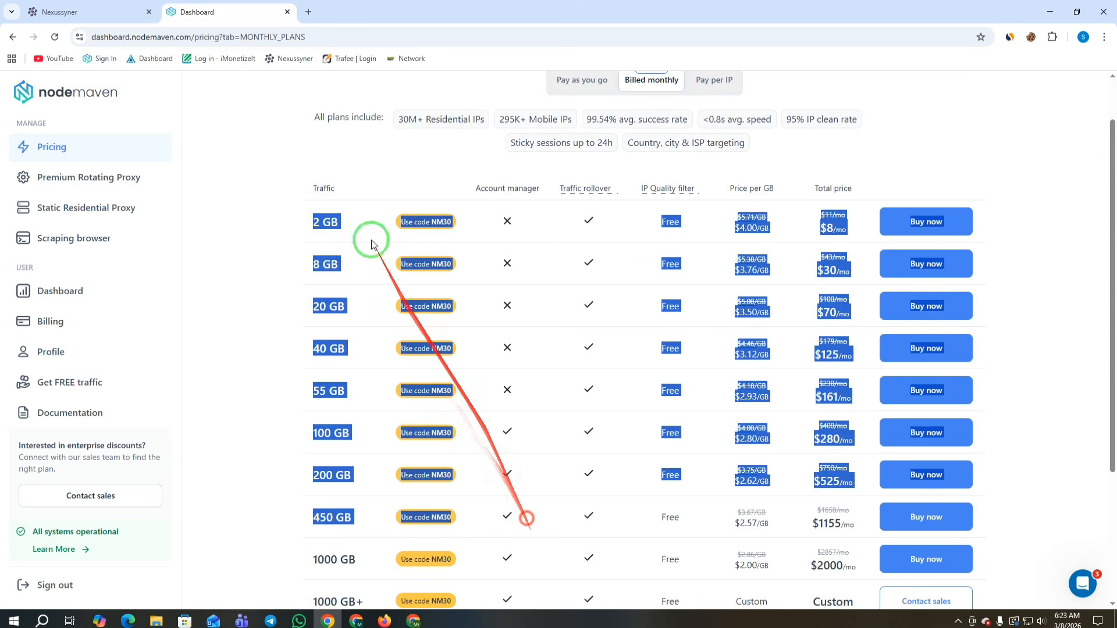
click(249, 113)
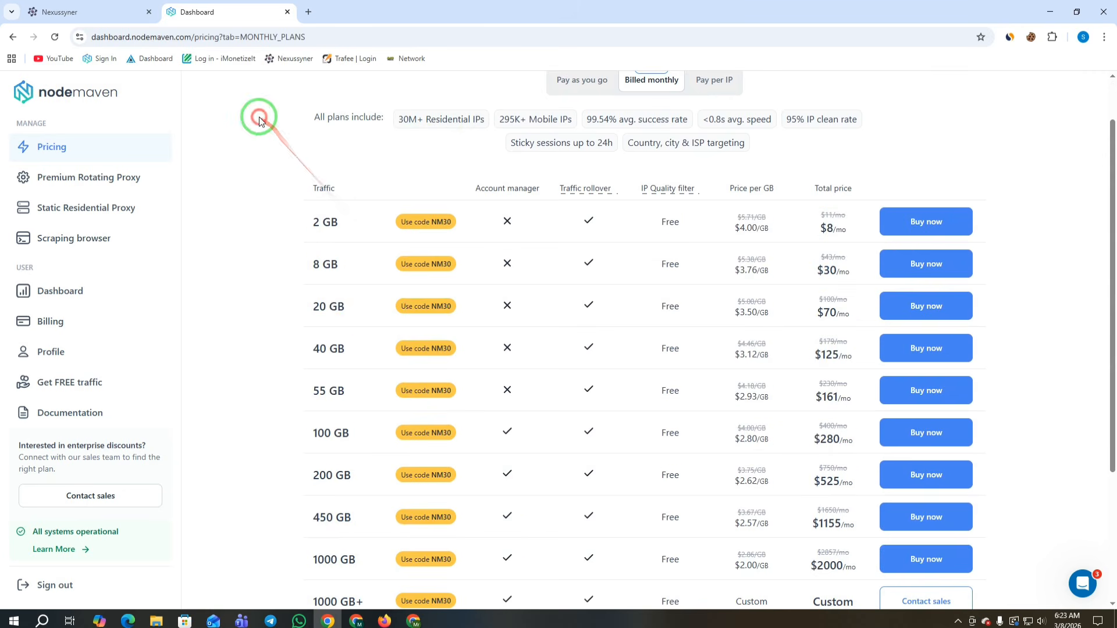
Step: Check out the 2 GB Start plan by cryptocurrency with coupon MA35, bringing the total to $7.43
click(916, 223)
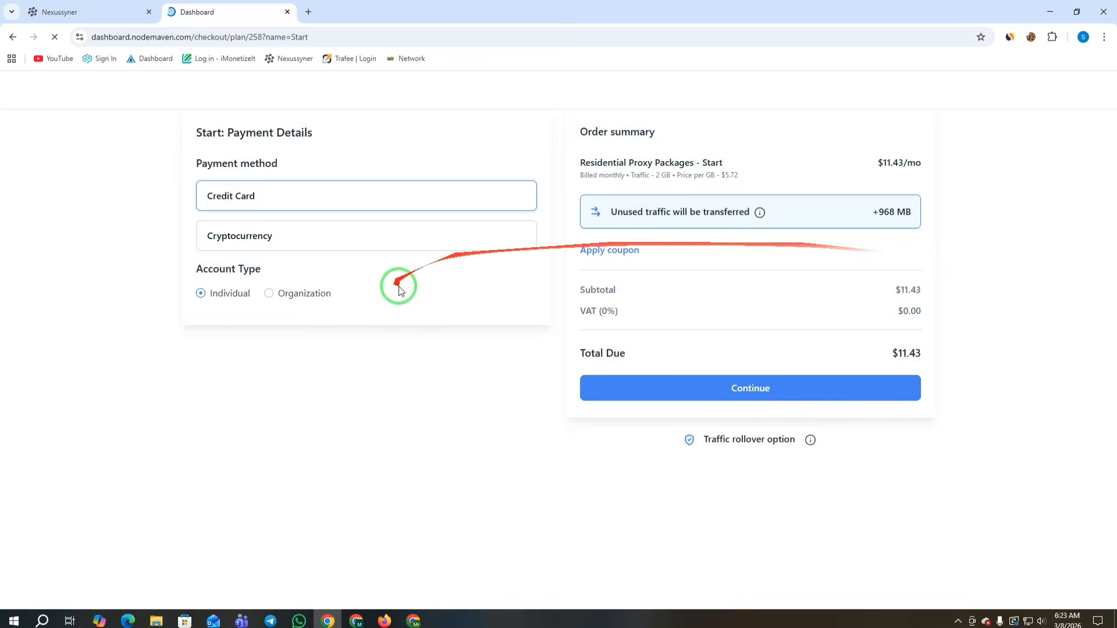
click(241, 254)
click(624, 260)
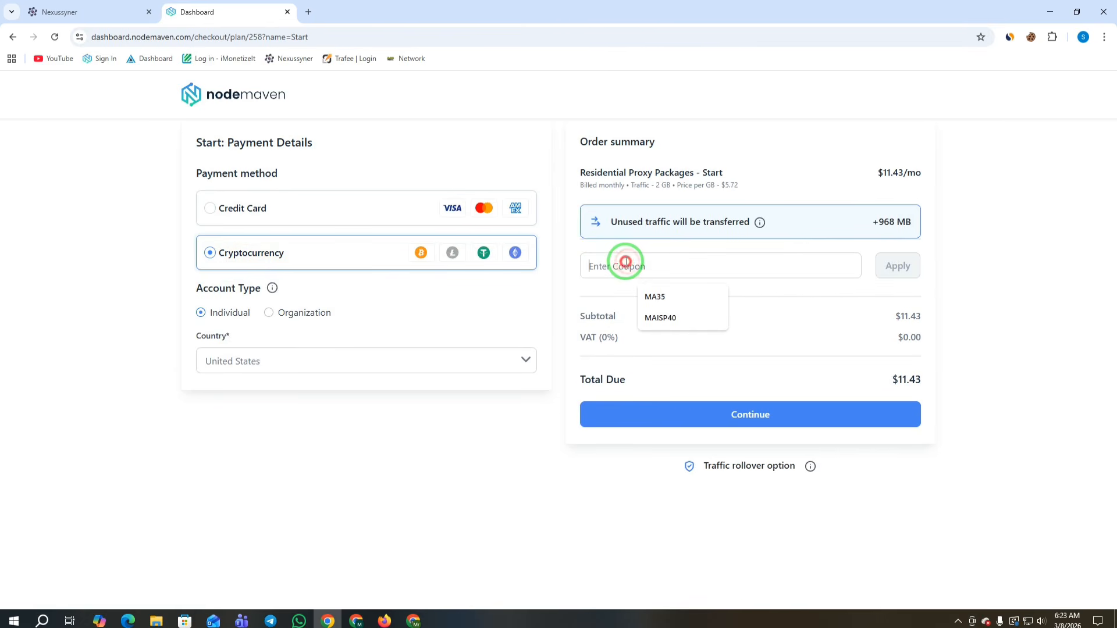
click(665, 297)
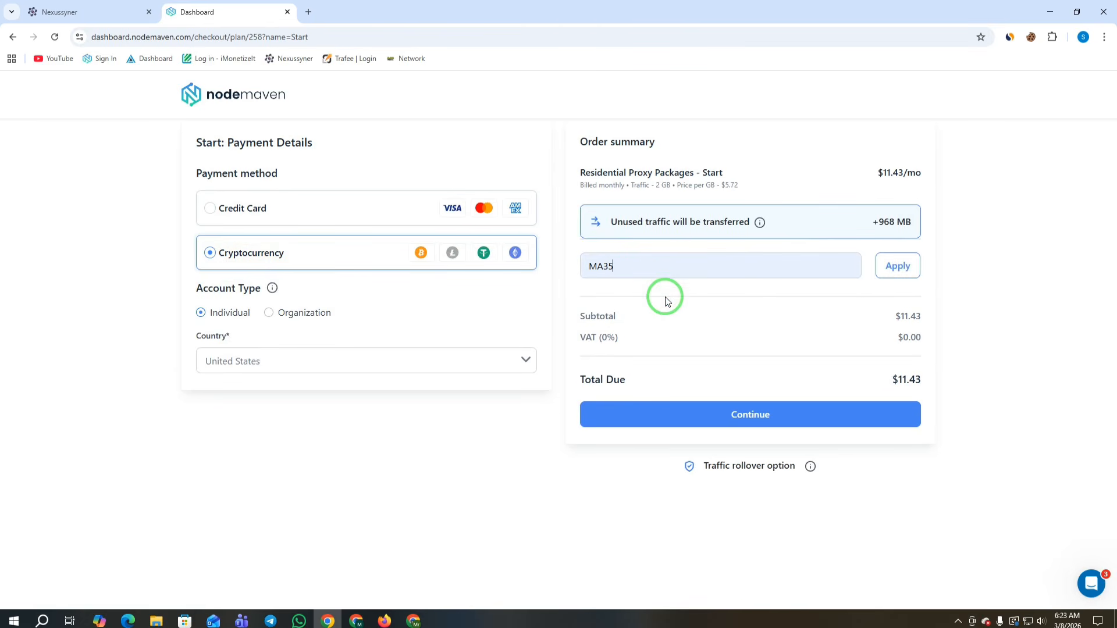
click(898, 266)
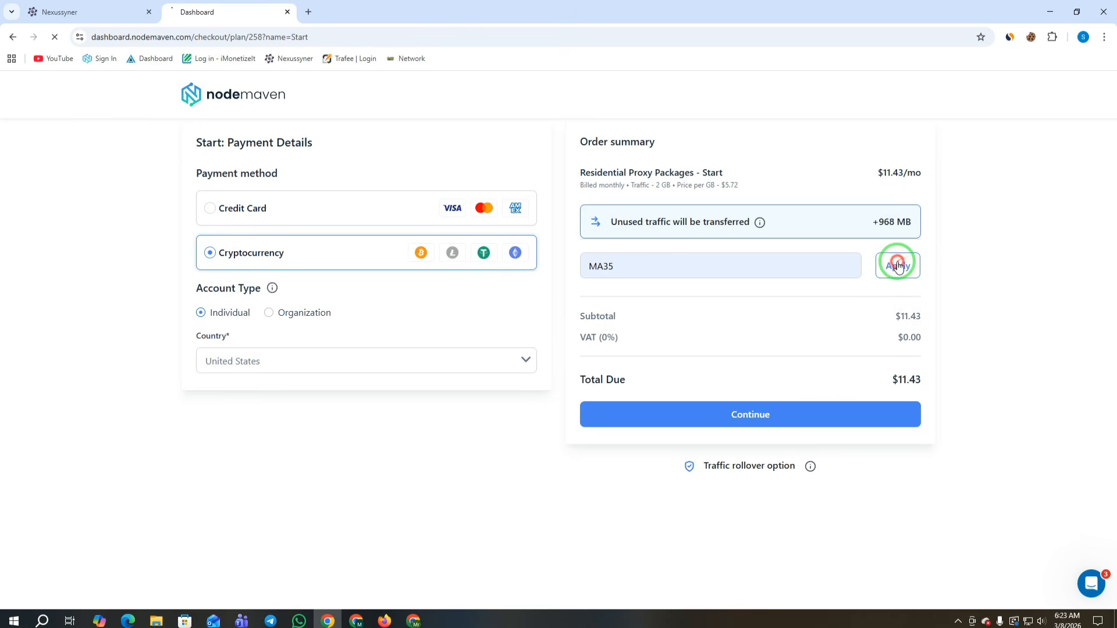
mouse_move(599, 264)
mouse_down()
mouse_move(737, 282)
mouse_move(913, 381)
mouse_up()
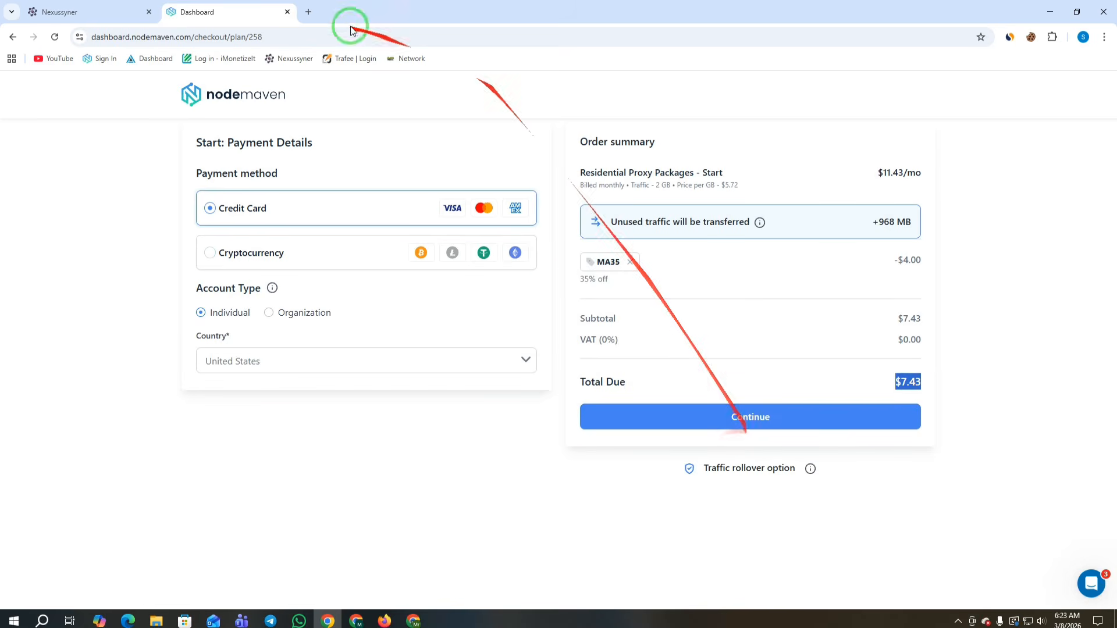
drag(268, 36, 188, 36)
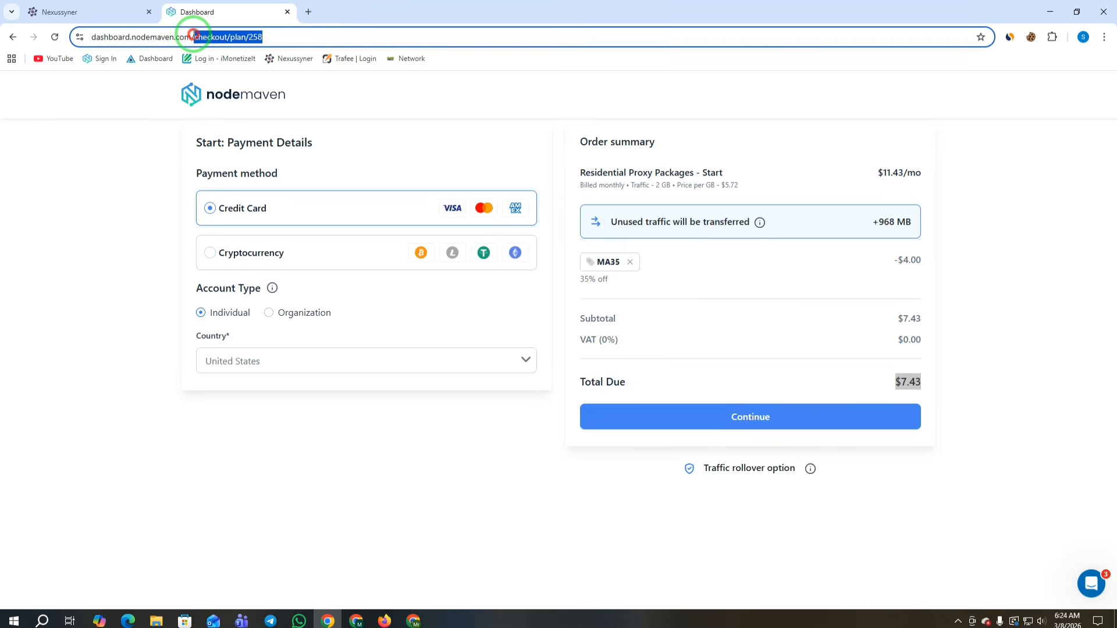
Step: Trim the checkout path from the URL to return to the dashboard, and open and close the support chat
key(BackSpace)
key(Return)
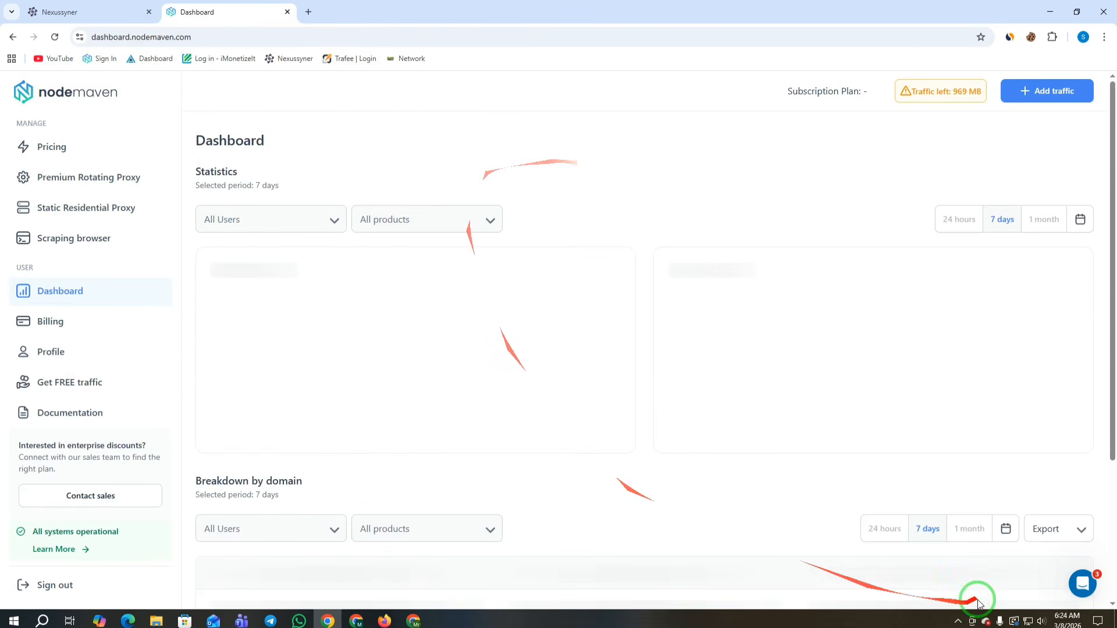
click(1078, 587)
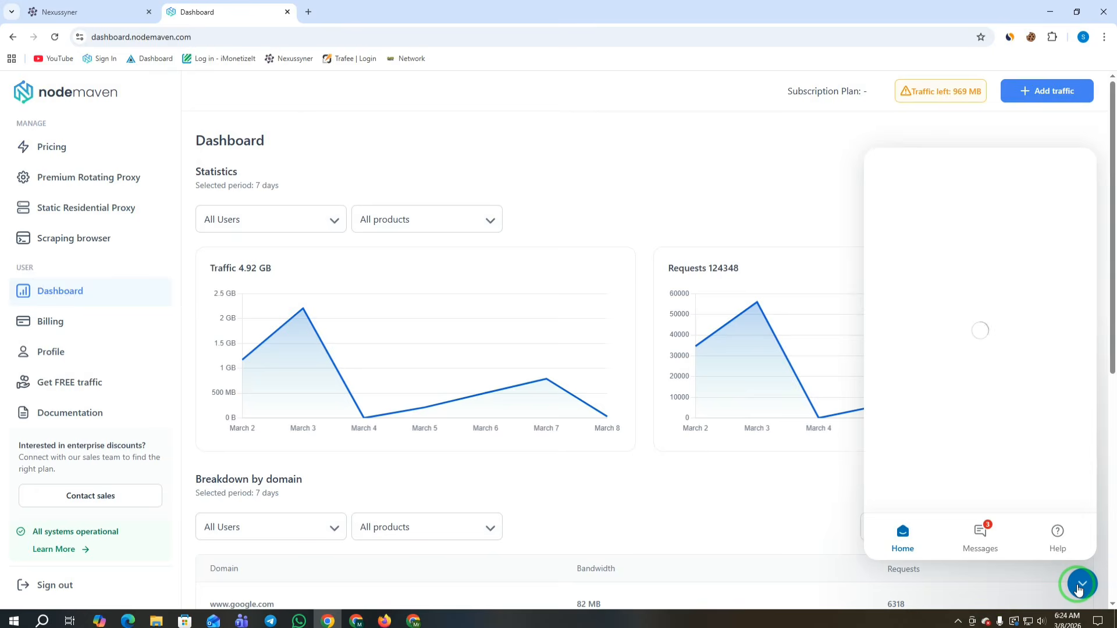
click(1079, 585)
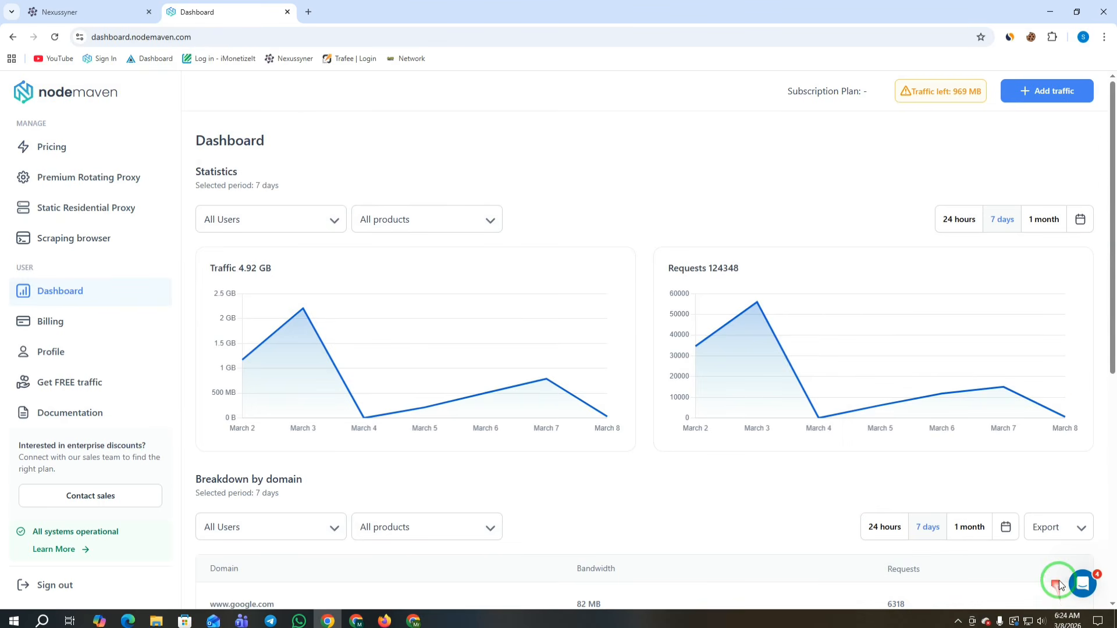
Step: Order 3 US static residential SOCKS proxies for 30 days ($14.97) and continue to payment
click(86, 213)
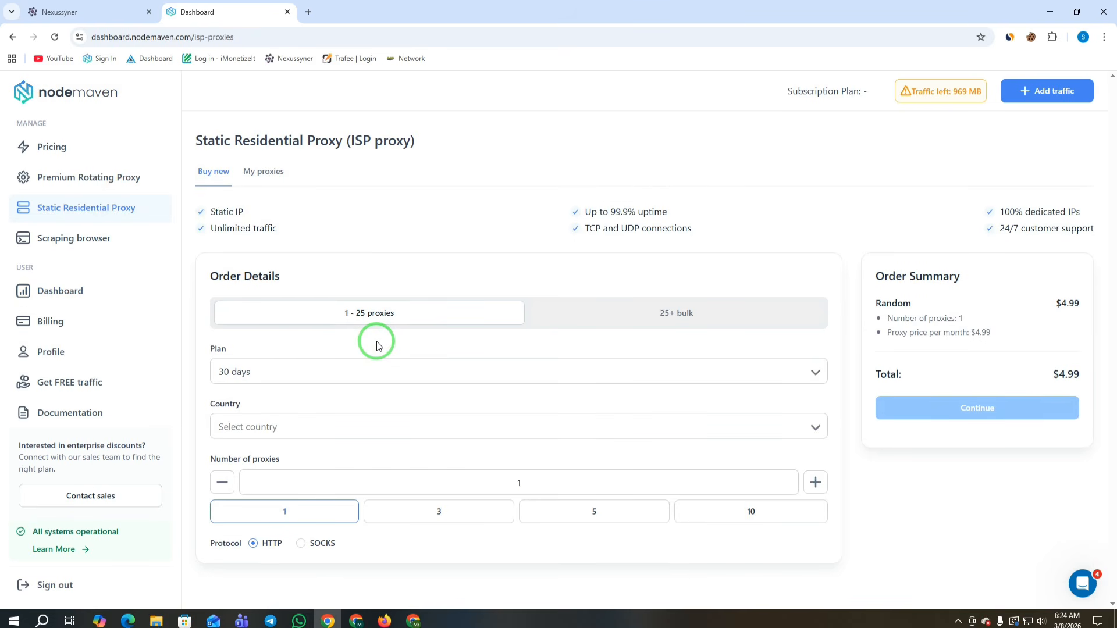
drag(117, 92, 43, 91)
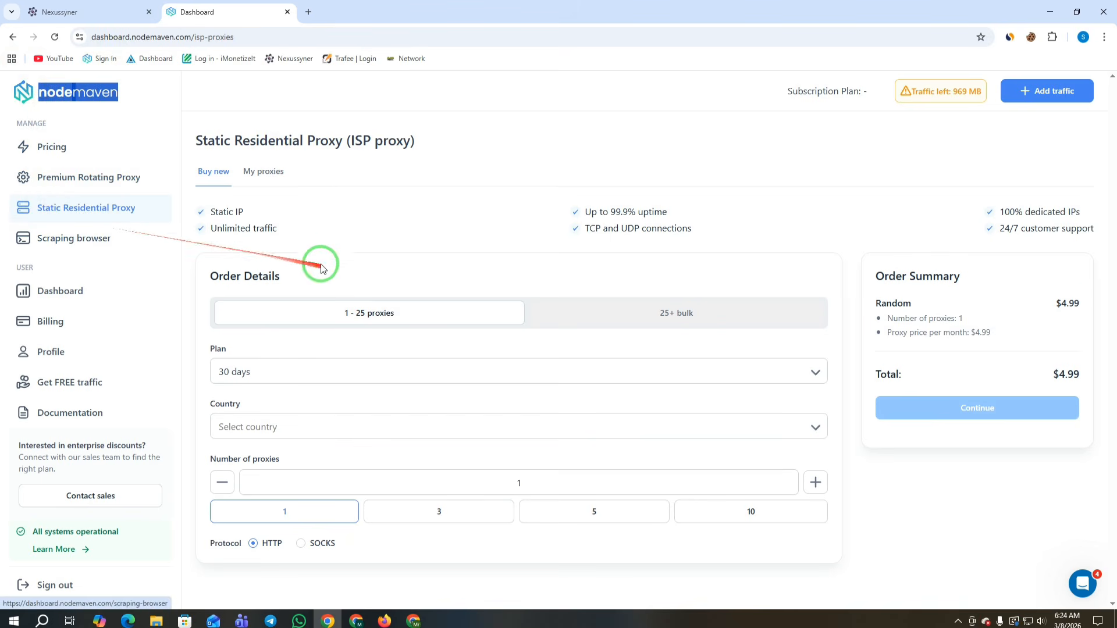
click(252, 368)
click(244, 394)
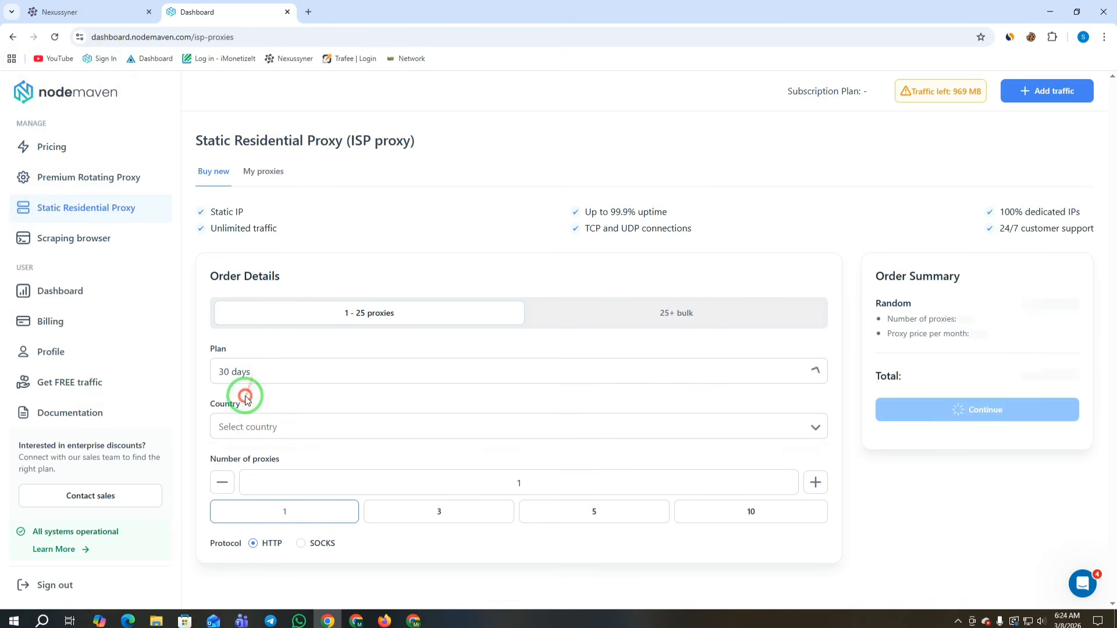
click(244, 427)
scroll(324, 542, down, 3)
click(242, 550)
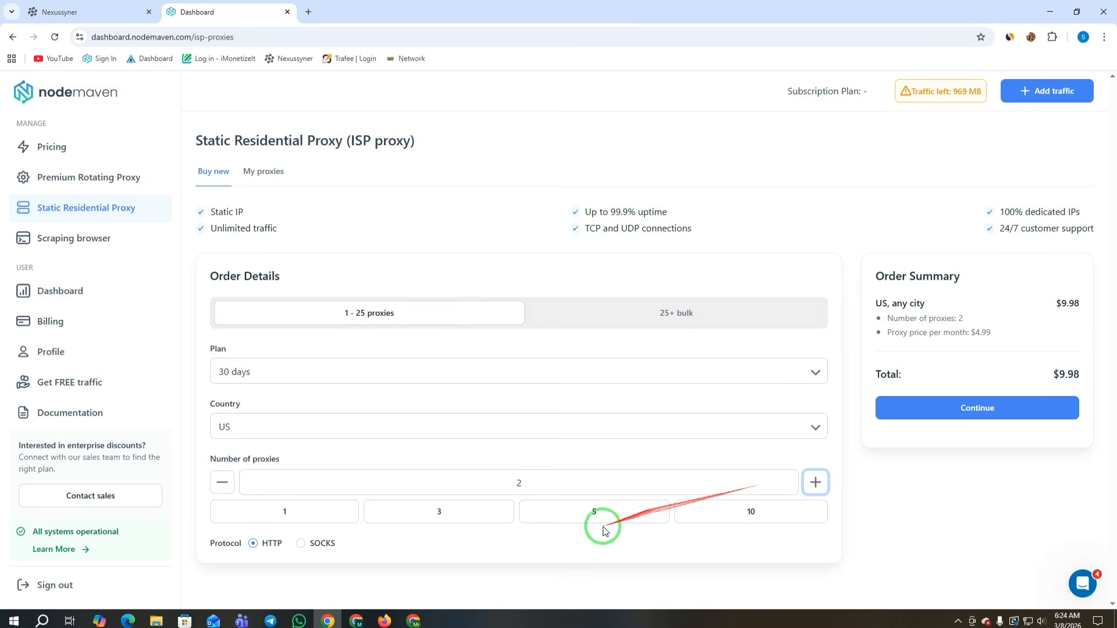
click(815, 483)
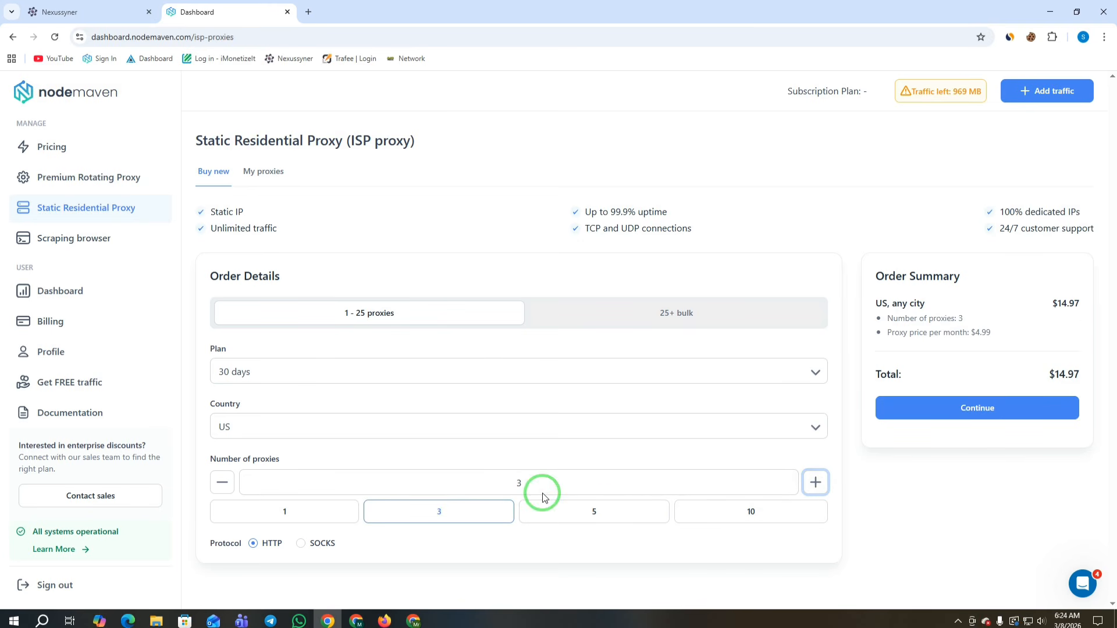
click(311, 547)
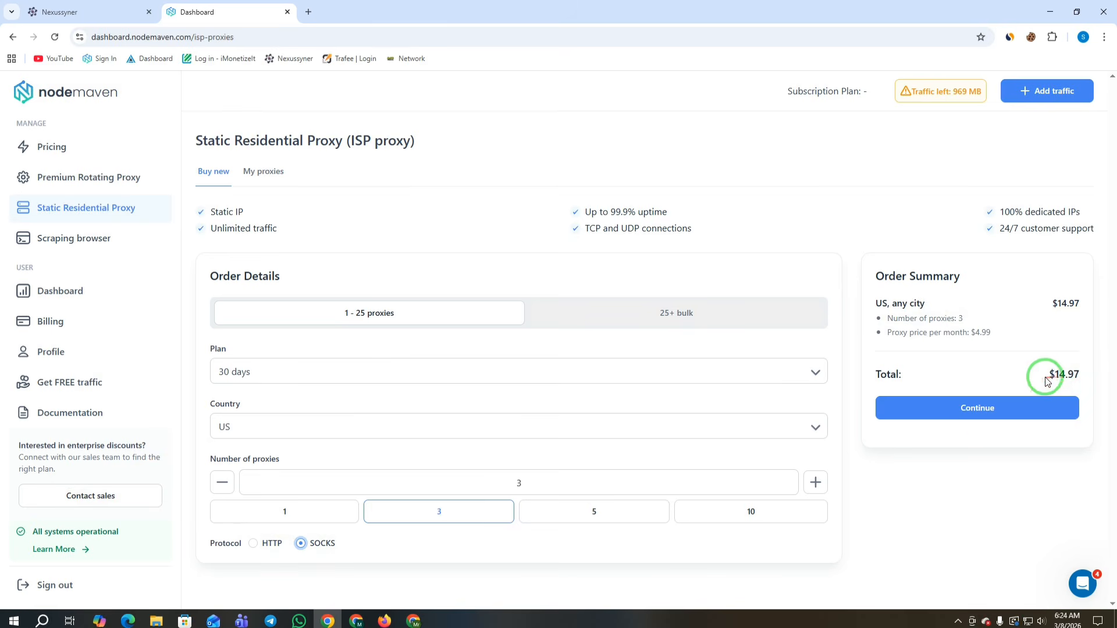
click(985, 405)
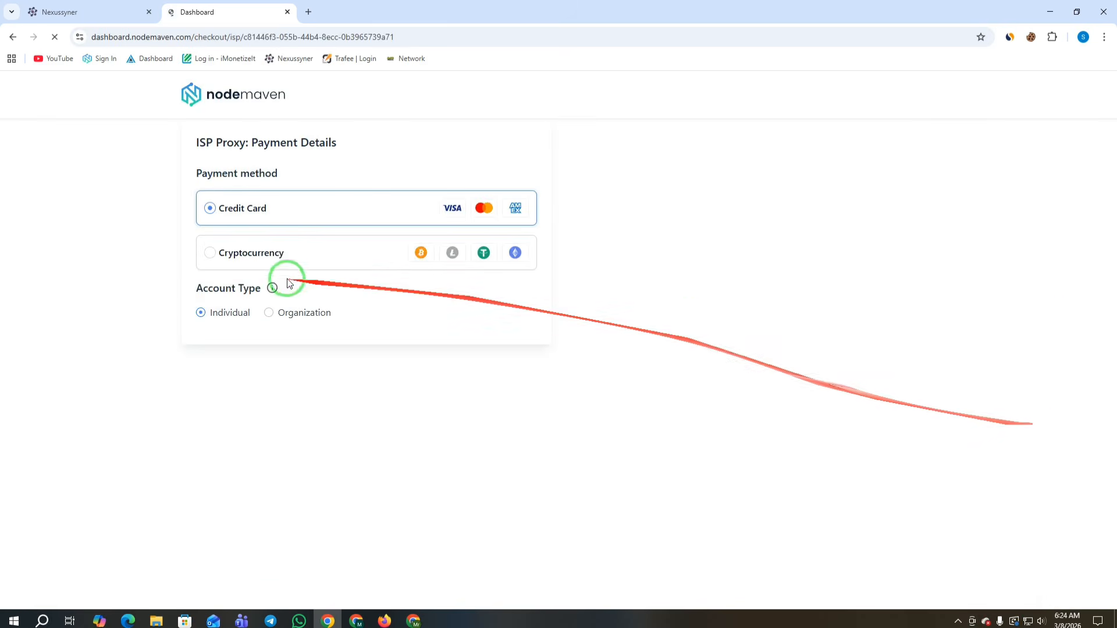
Step: Pay by cryptocurrency and apply coupon MAISP40 for 40% off, bringing the total to $8.98
click(225, 252)
click(611, 284)
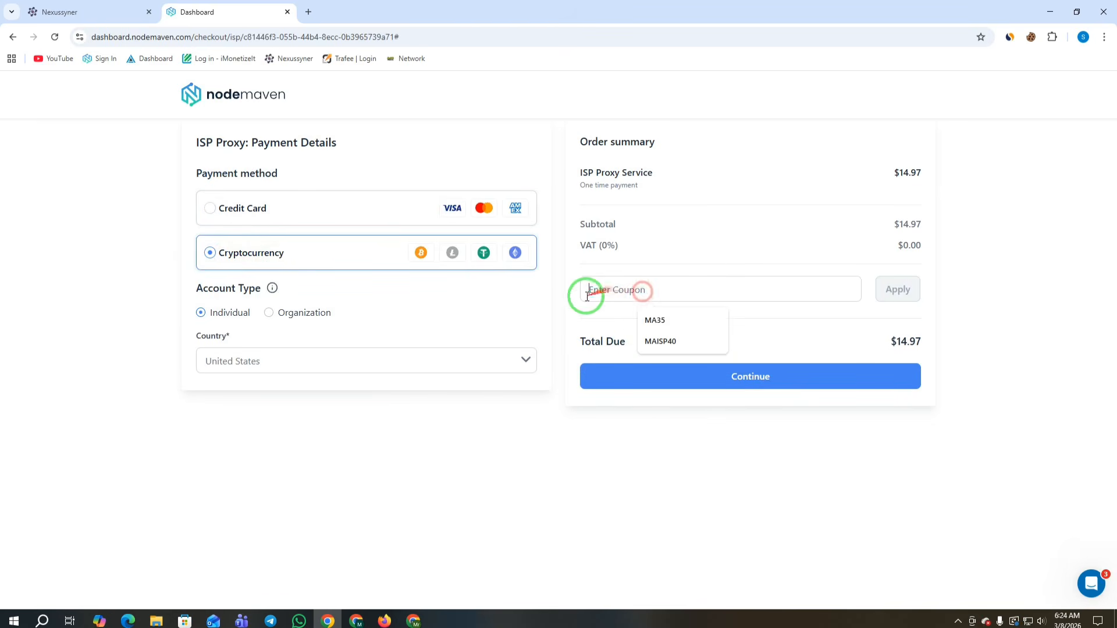
click(656, 341)
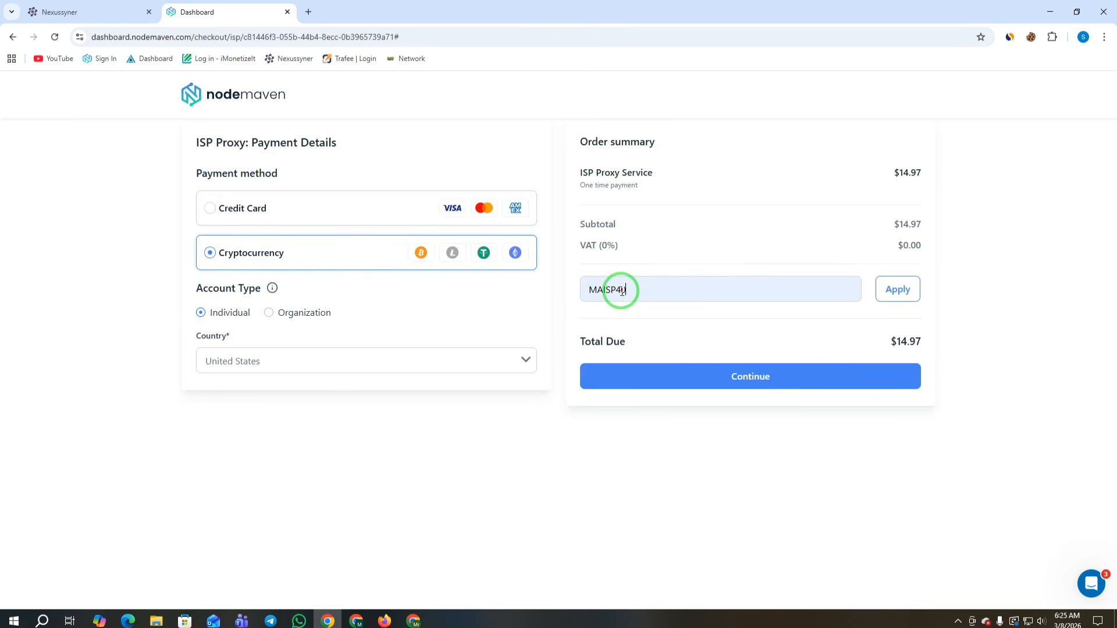
click(902, 290)
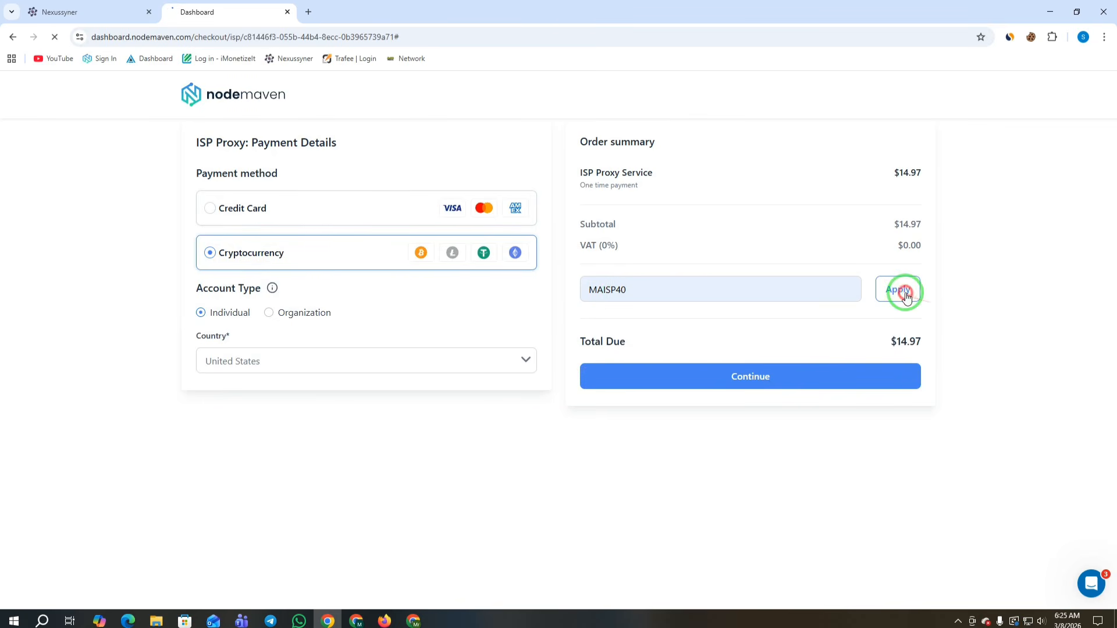
drag(897, 341, 925, 343)
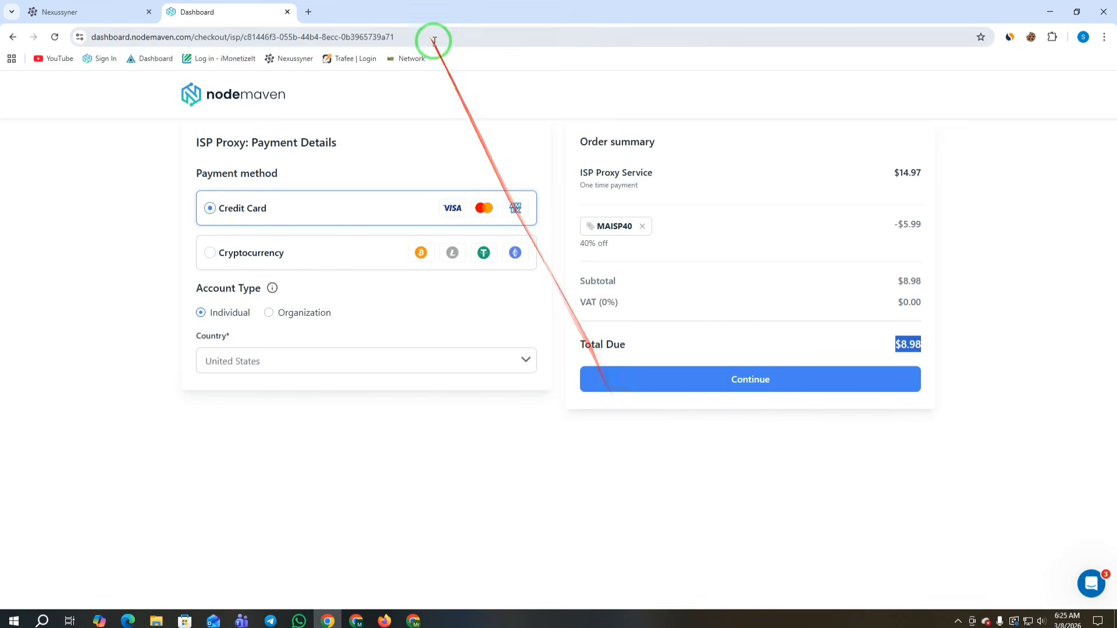
Step: Trim the URL to dashboard.nodemaven.com to return to the main dashboard
drag(425, 36, 189, 35)
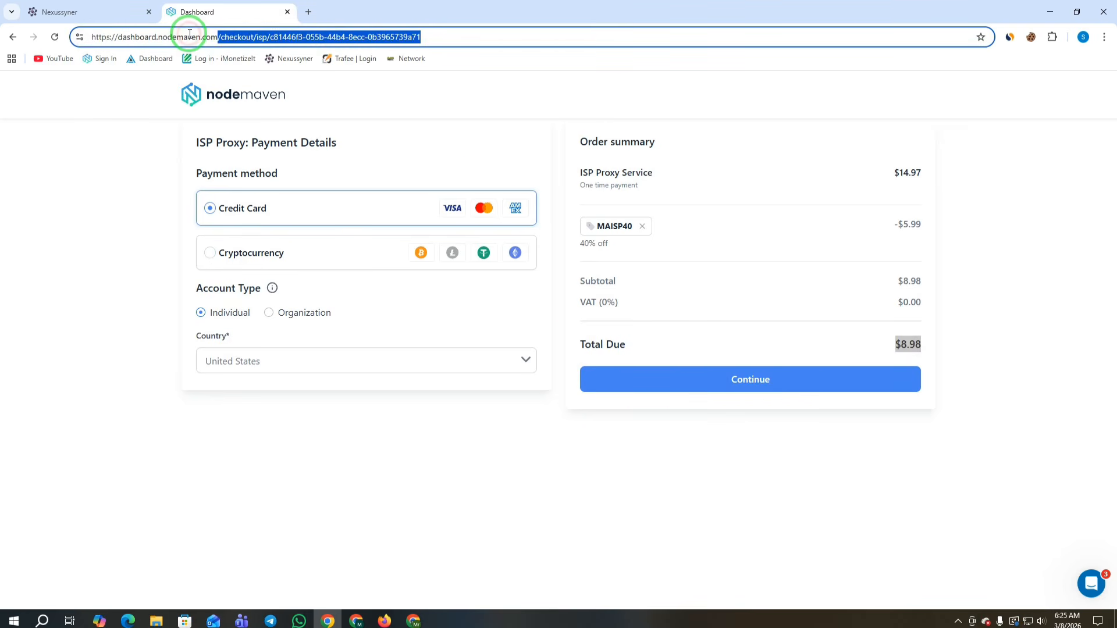
key(BackSpace)
key(Return)
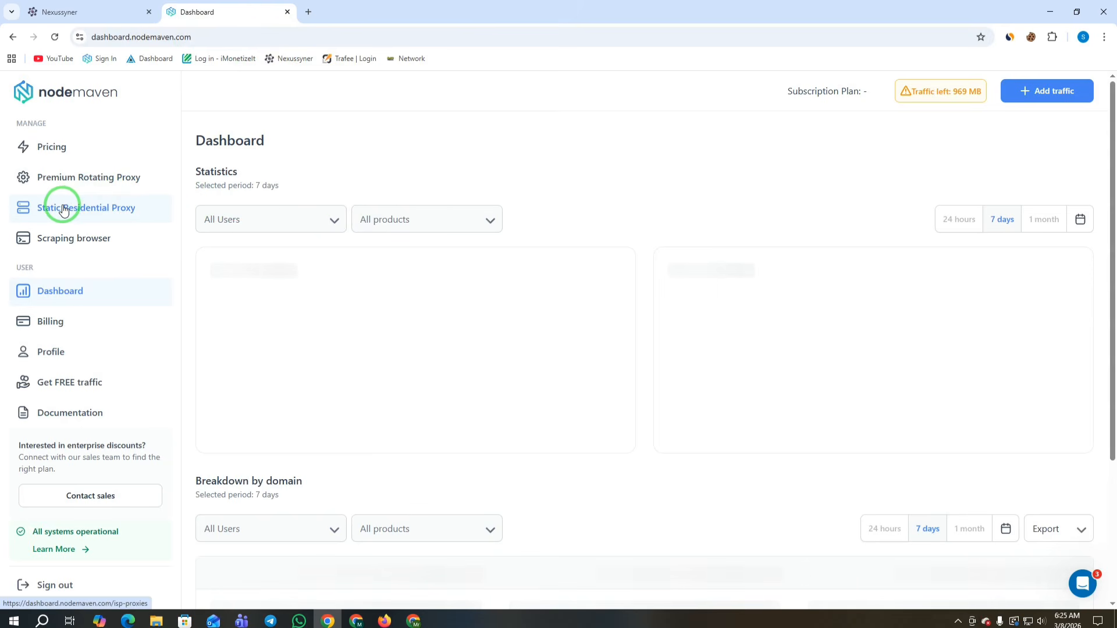
Step: Check the empty static residential My proxies list, then open the Premium Rotating Proxy setup page
click(64, 209)
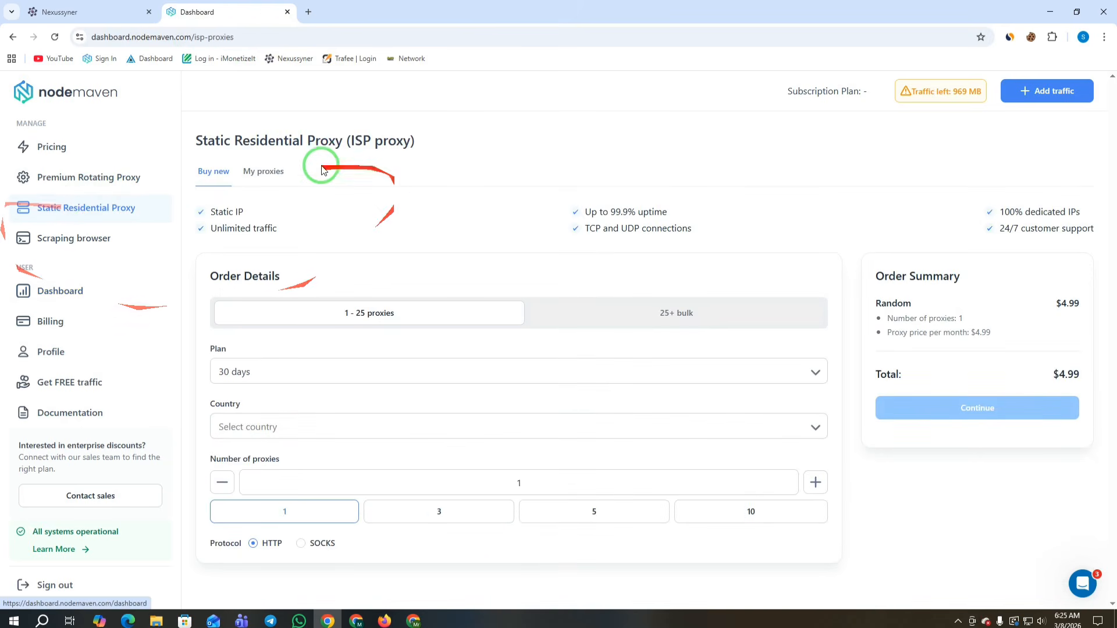
click(270, 171)
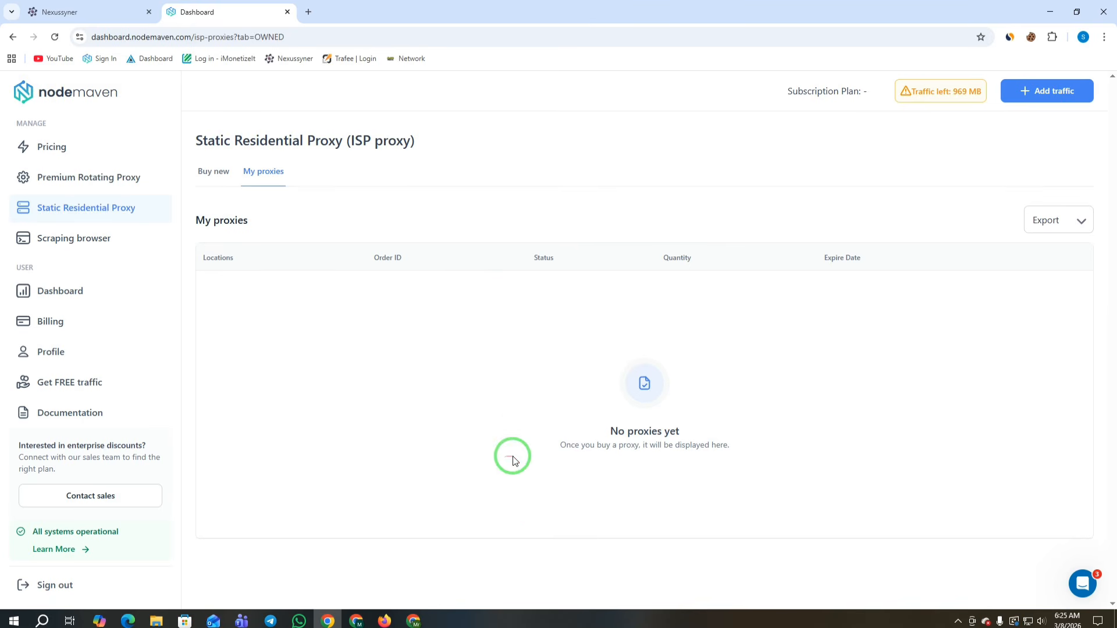
click(74, 179)
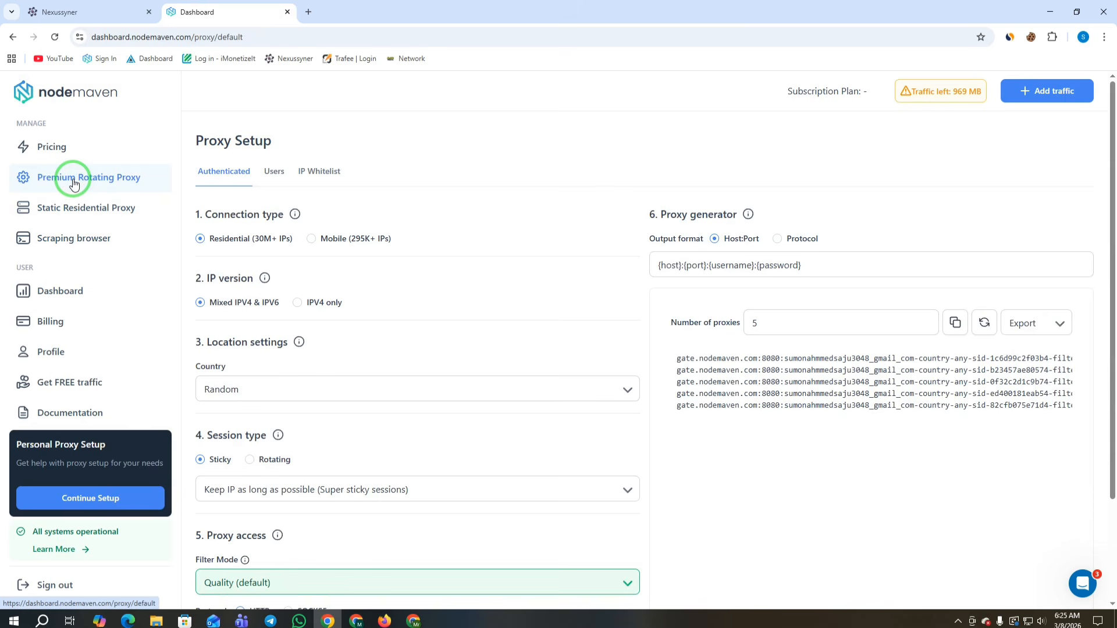
Step: Set the connection type to mobile with United States as country, leaving region Random
mouse_move(963, 96)
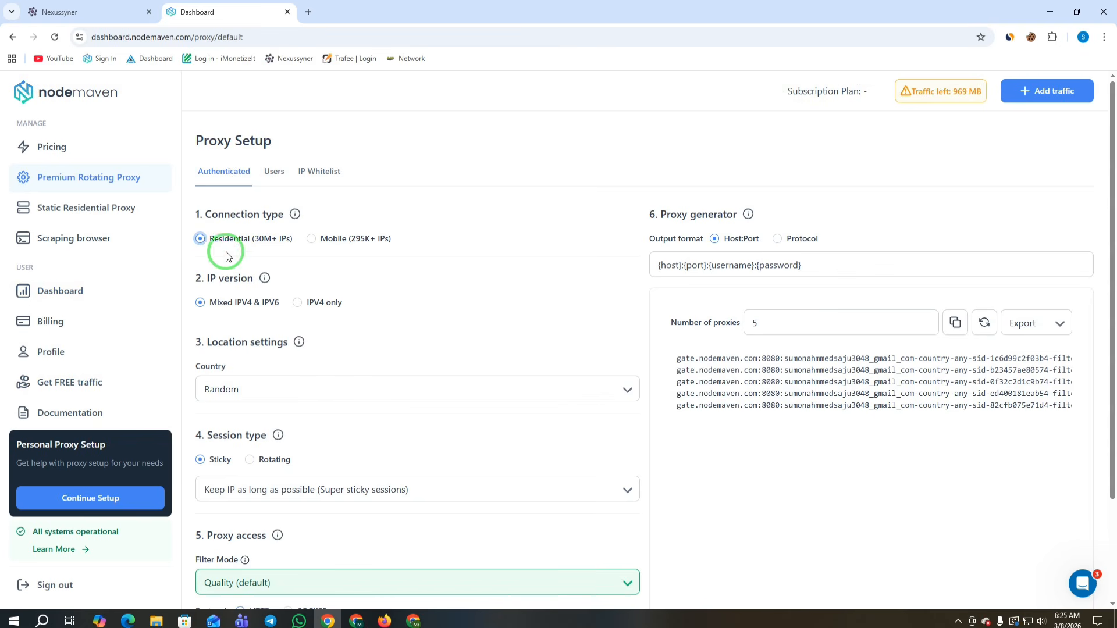
click(313, 240)
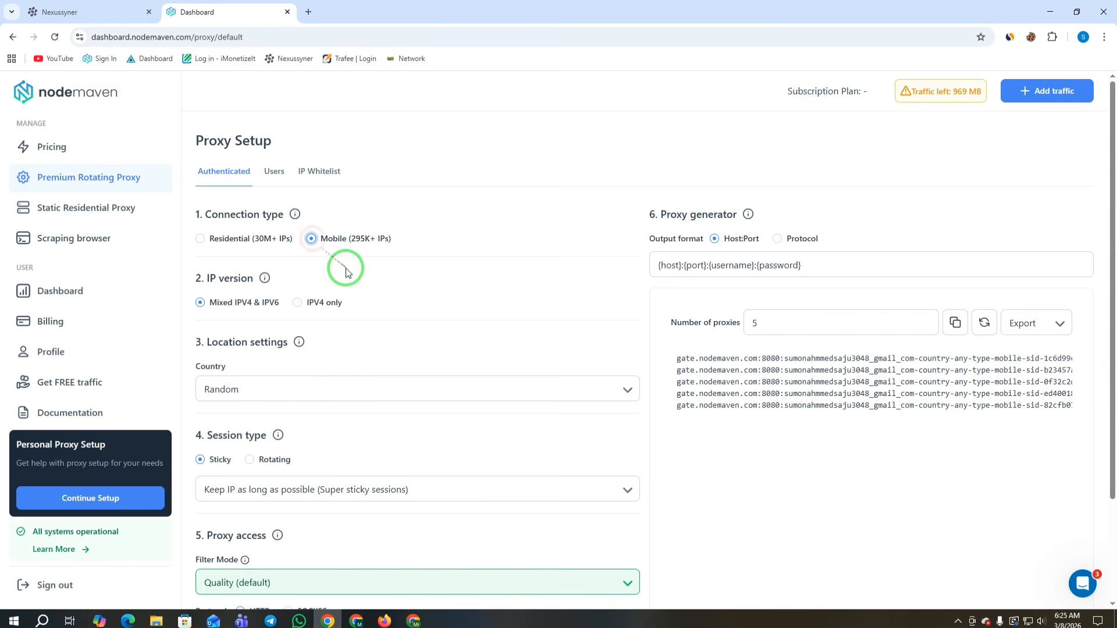
scroll(238, 279, down, 2)
click(234, 262)
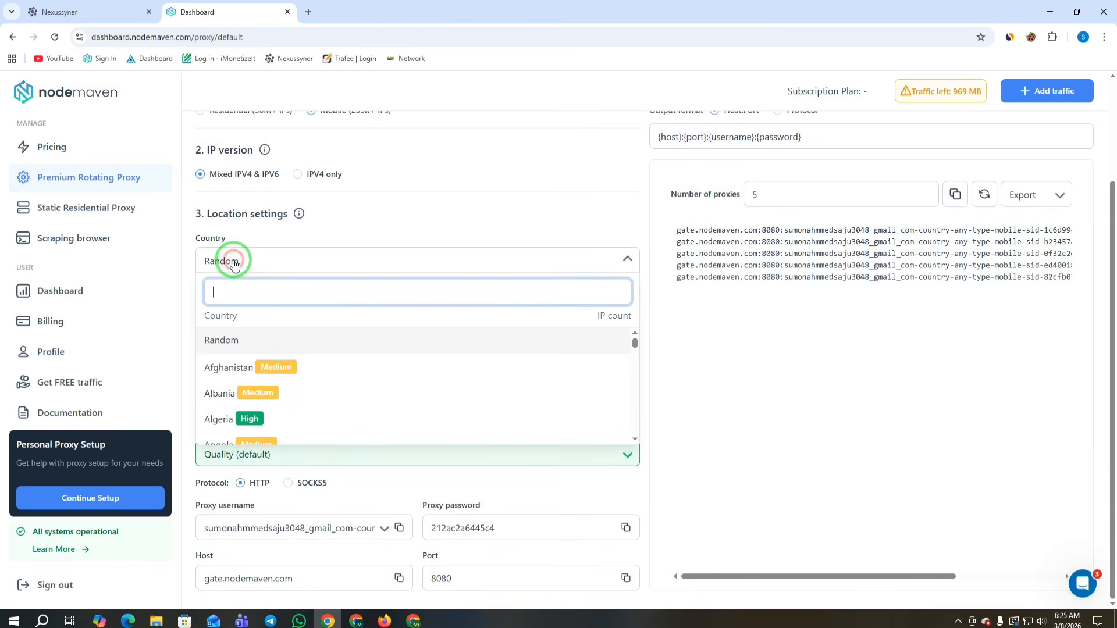
text(uni)
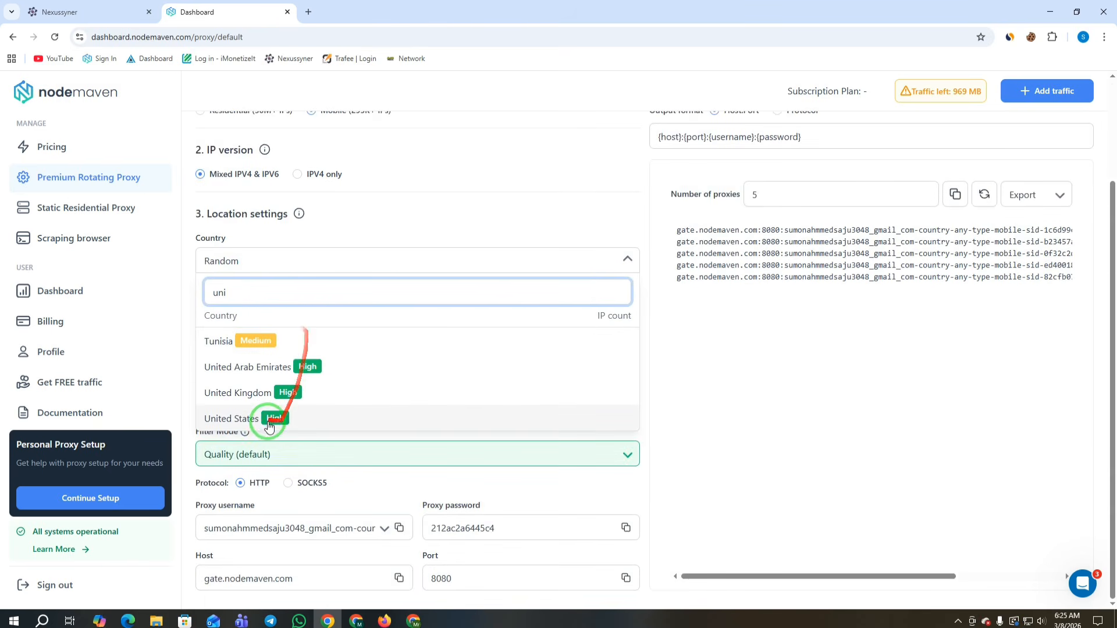
click(250, 420)
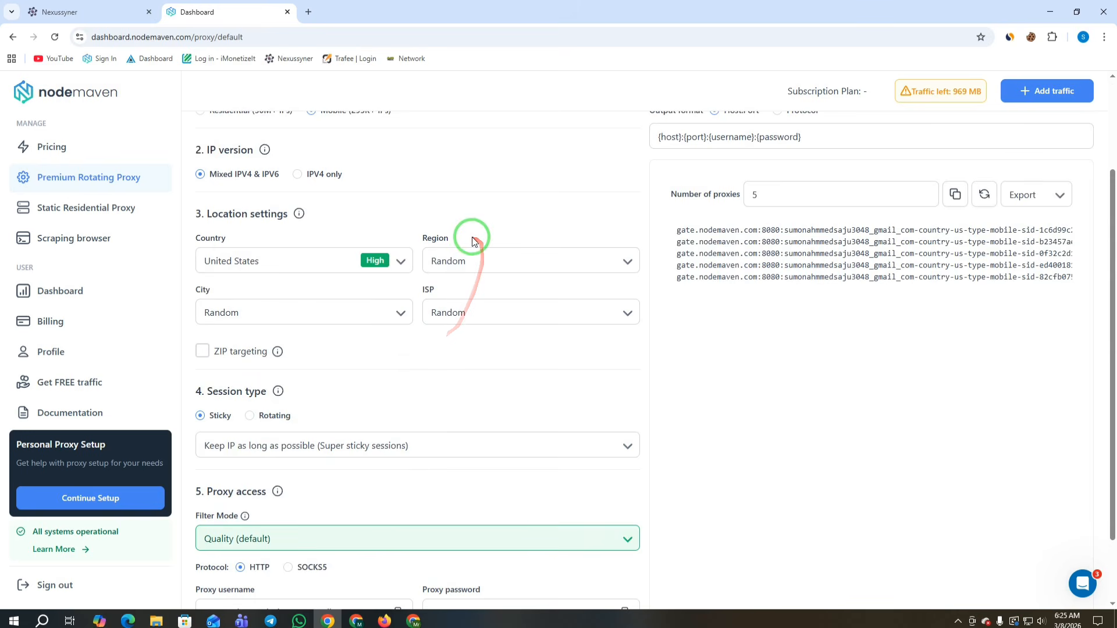
click(484, 265)
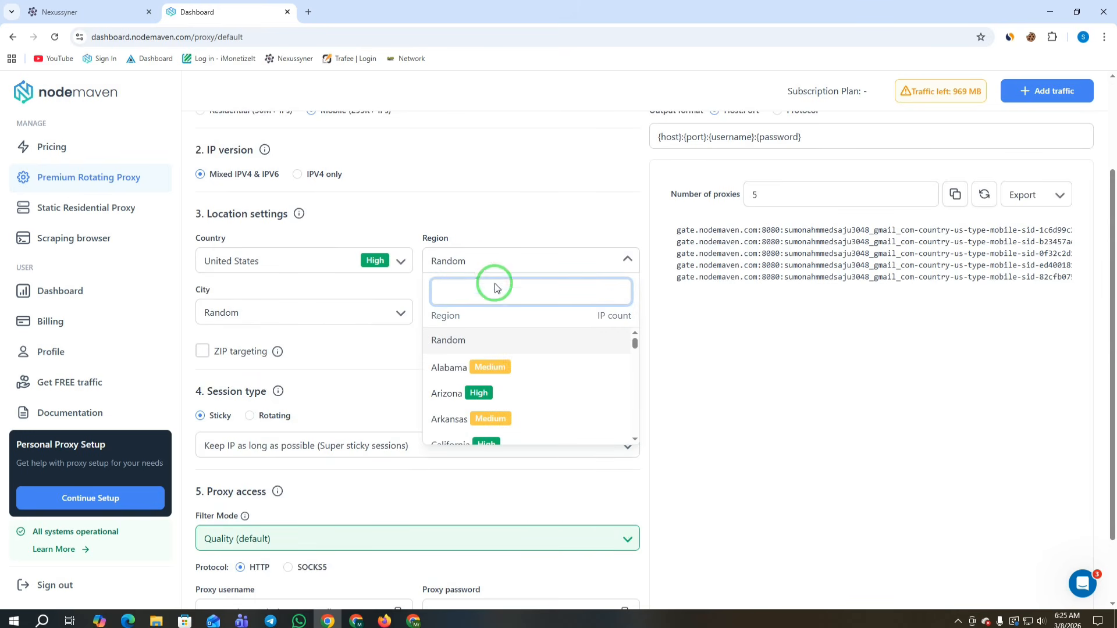
scroll(495, 365, down, 1)
scroll(495, 365, down, 3)
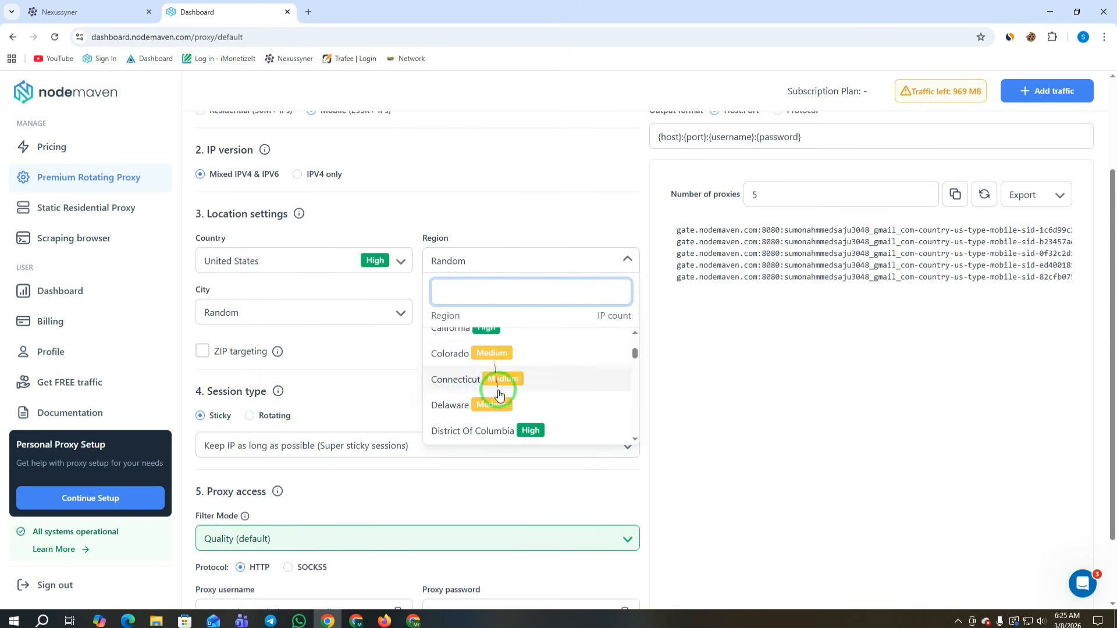
click(528, 224)
Step: Leave city and ISP on Random, and keep the protocol on HTTP after trying SOCKS5
click(300, 319)
scroll(278, 426, down, 3)
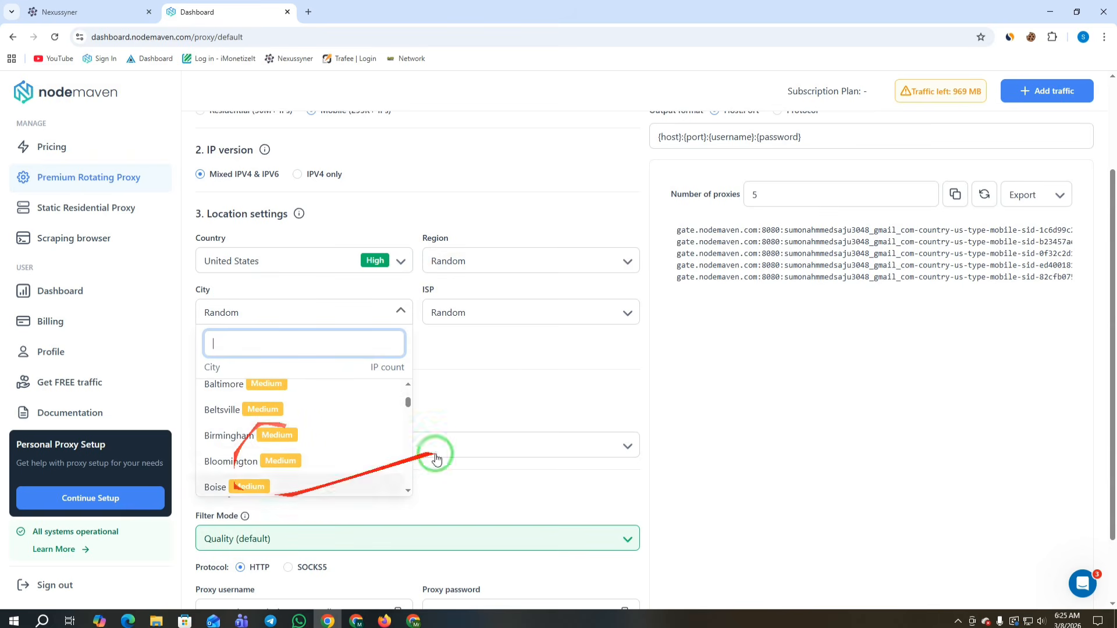
click(502, 317)
scroll(529, 414, down, 2)
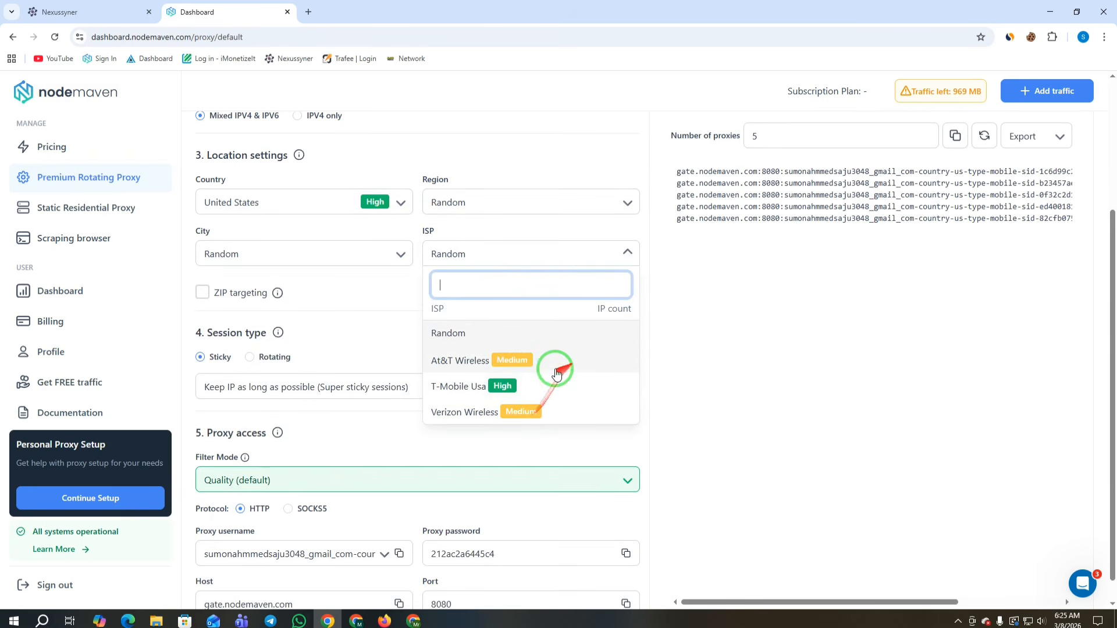
click(780, 287)
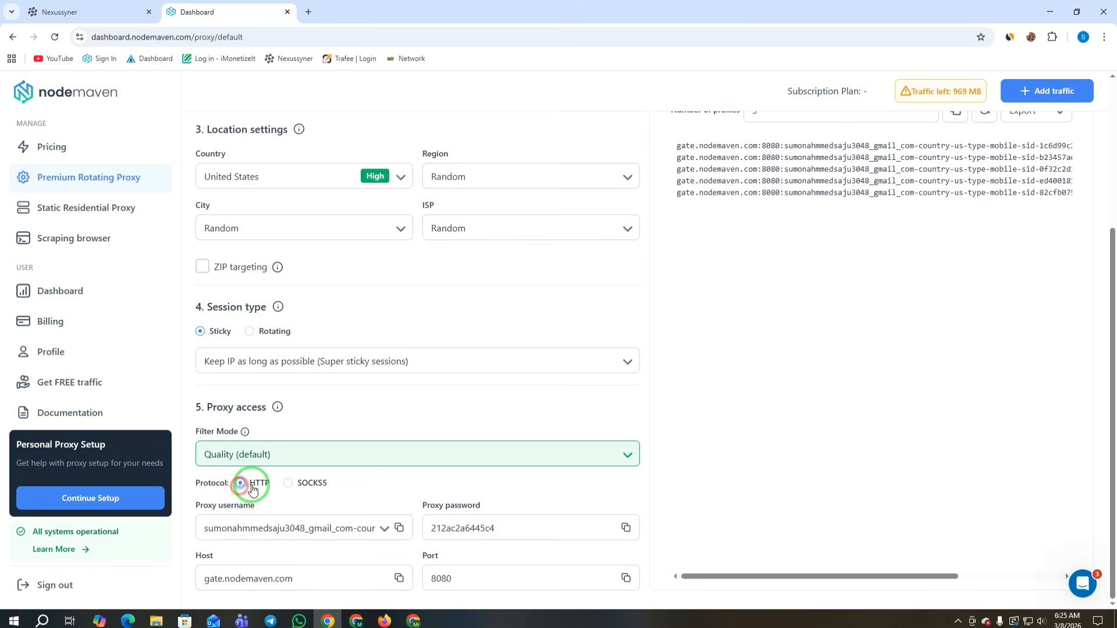
click(325, 482)
click(269, 488)
Step: Copy the five generated proxy lines and switch over to the Firefox window
scroll(698, 408, up, 4)
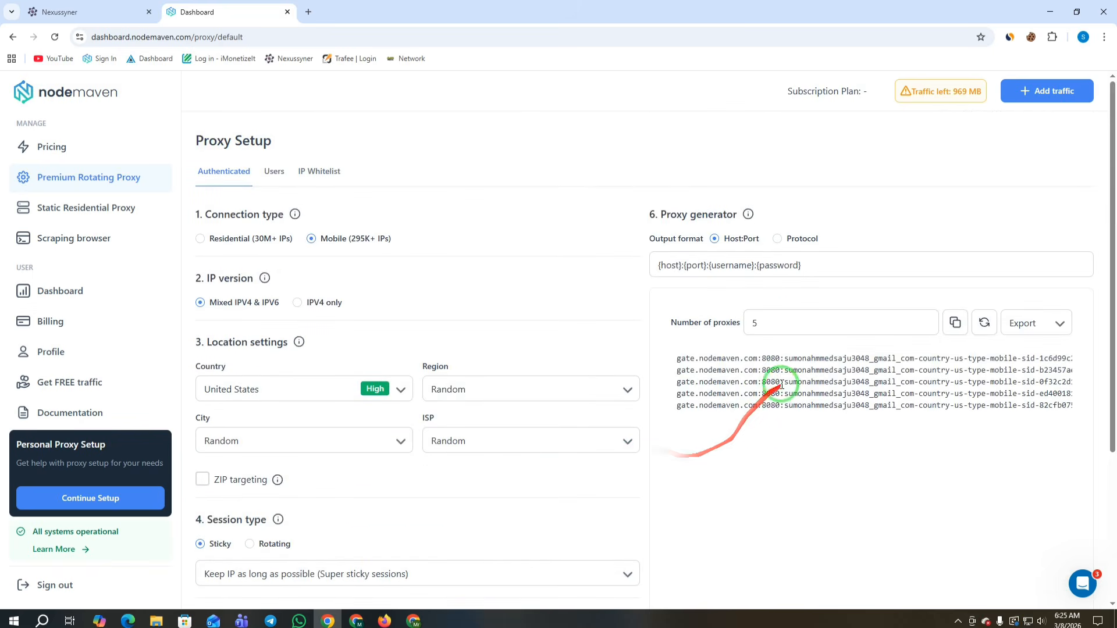
drag(776, 319, 672, 324)
click(953, 323)
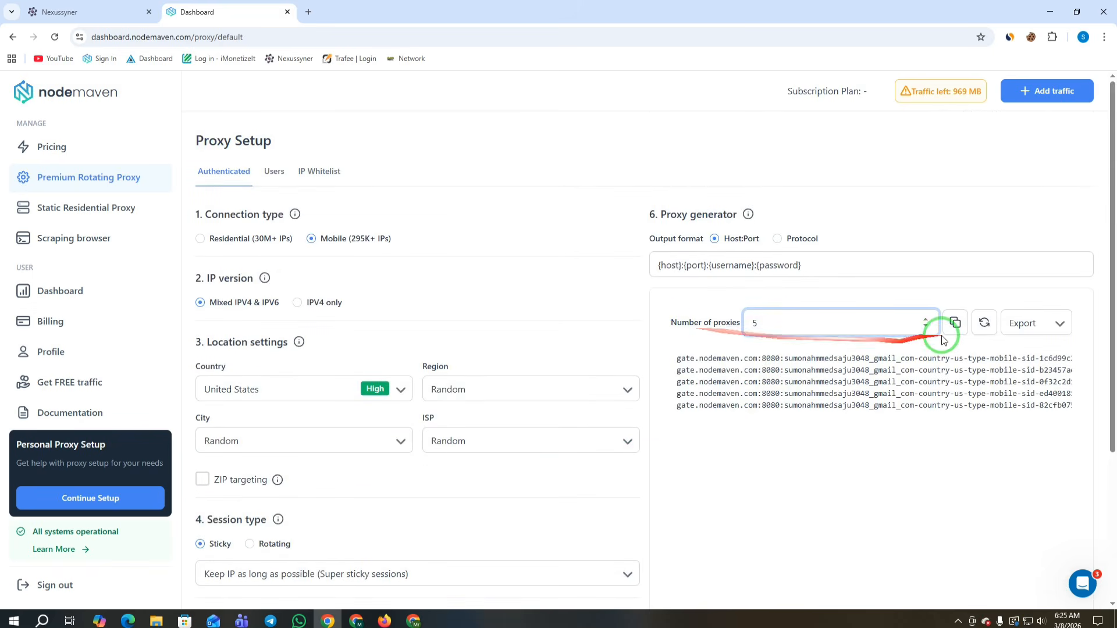
click(384, 621)
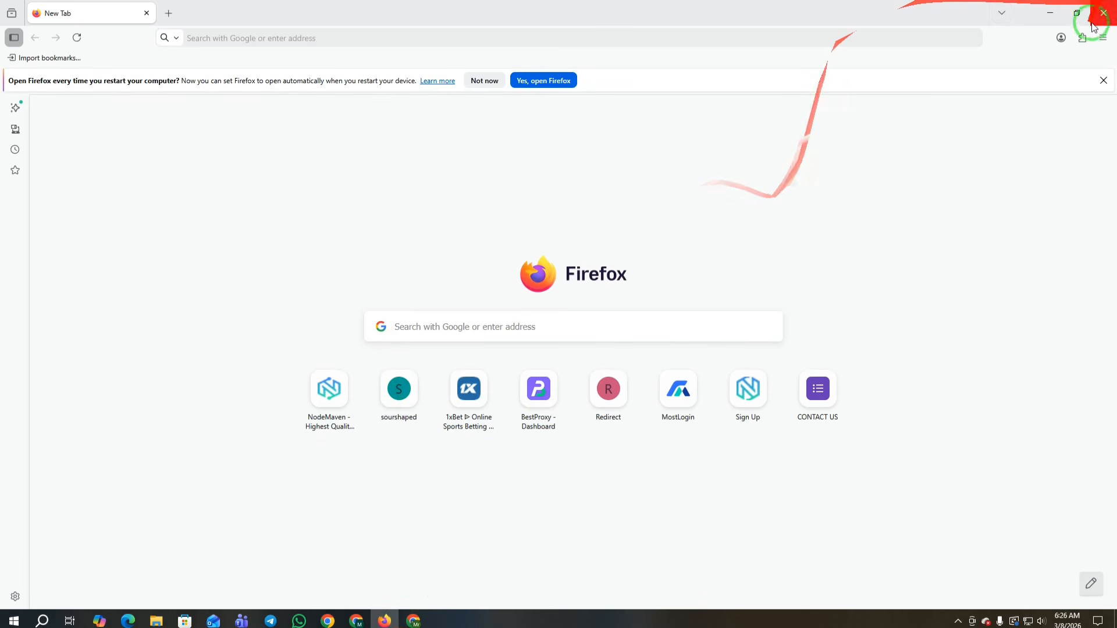
Step: Run Pixelscan's Bulk Proxy Checker on the five pasted NodeMaven proxies, all rated High quality with 100% success
click(1082, 37)
click(969, 106)
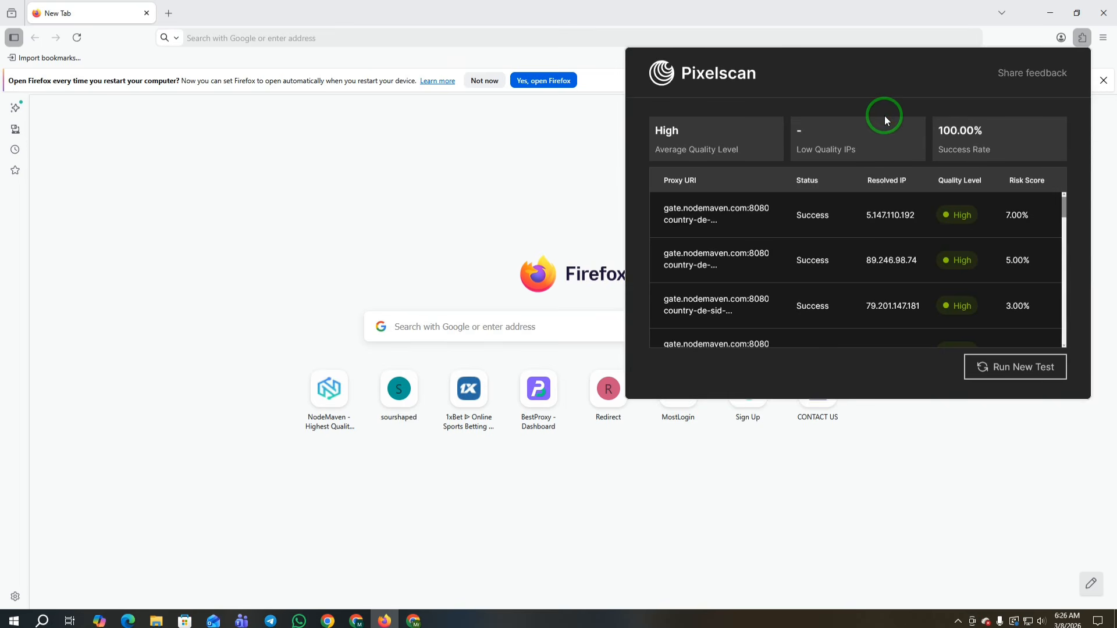
scroll(860, 260, down, 5)
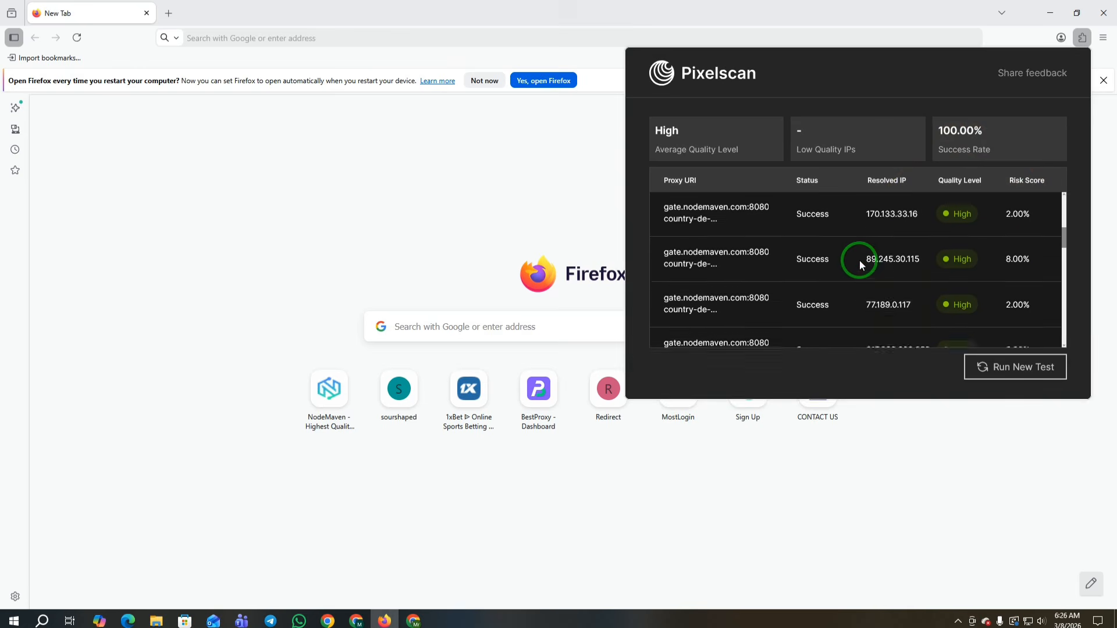
click(1005, 367)
click(806, 283)
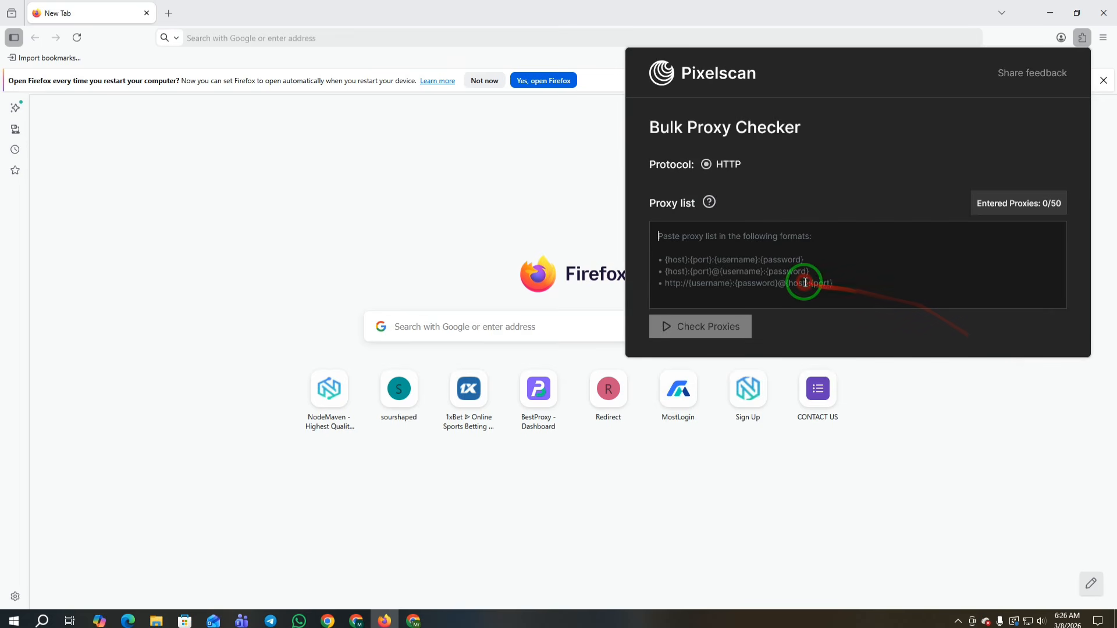
key(ctrl+v)
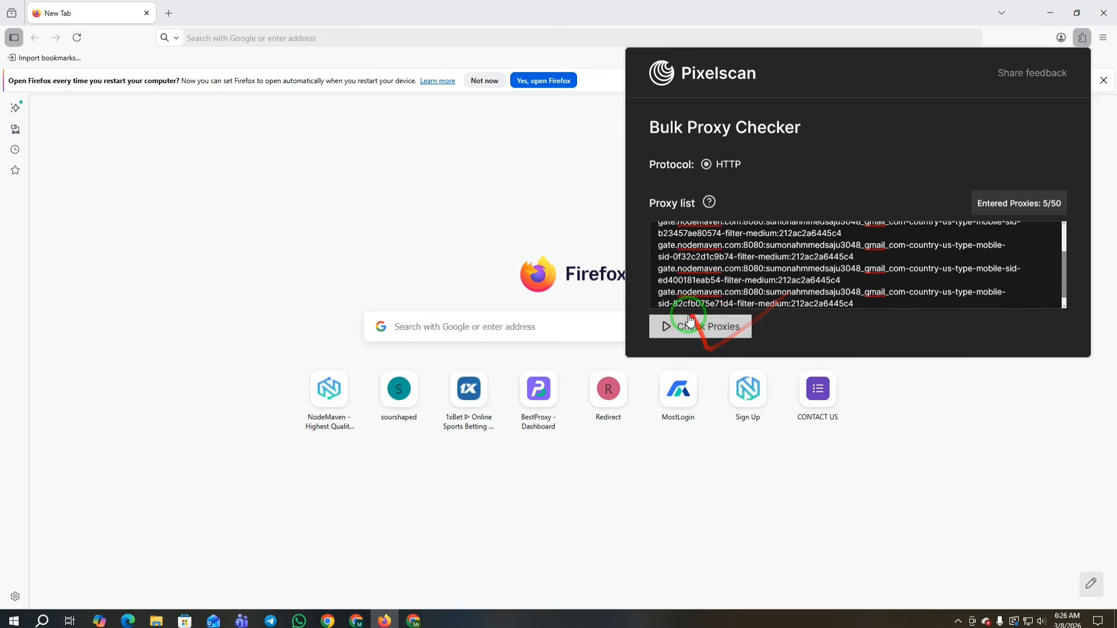
click(690, 320)
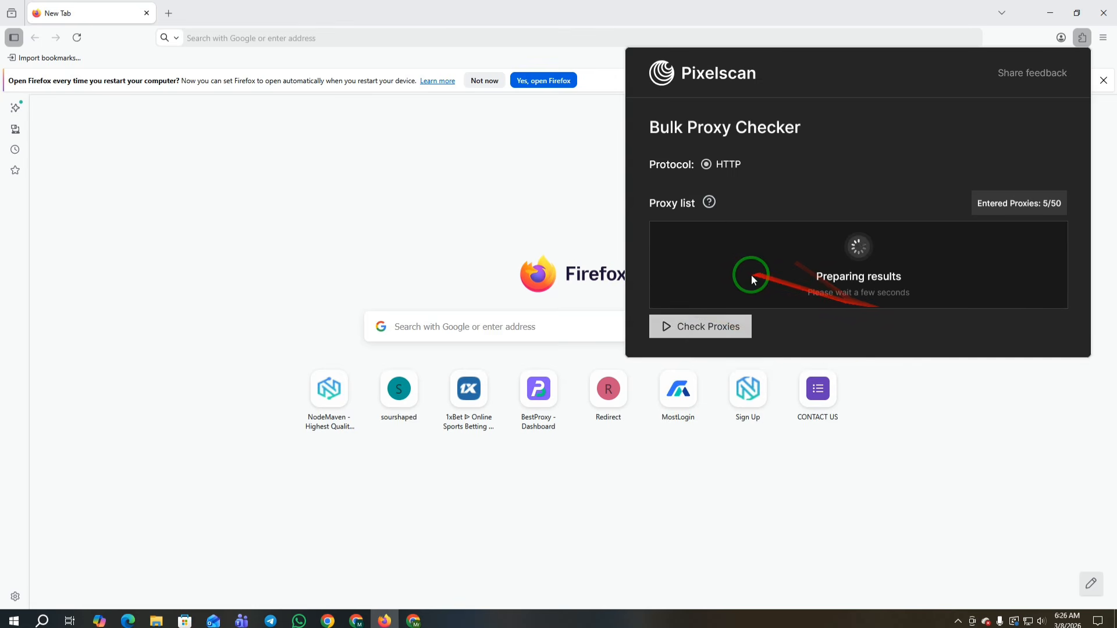
scroll(873, 259, down, 2)
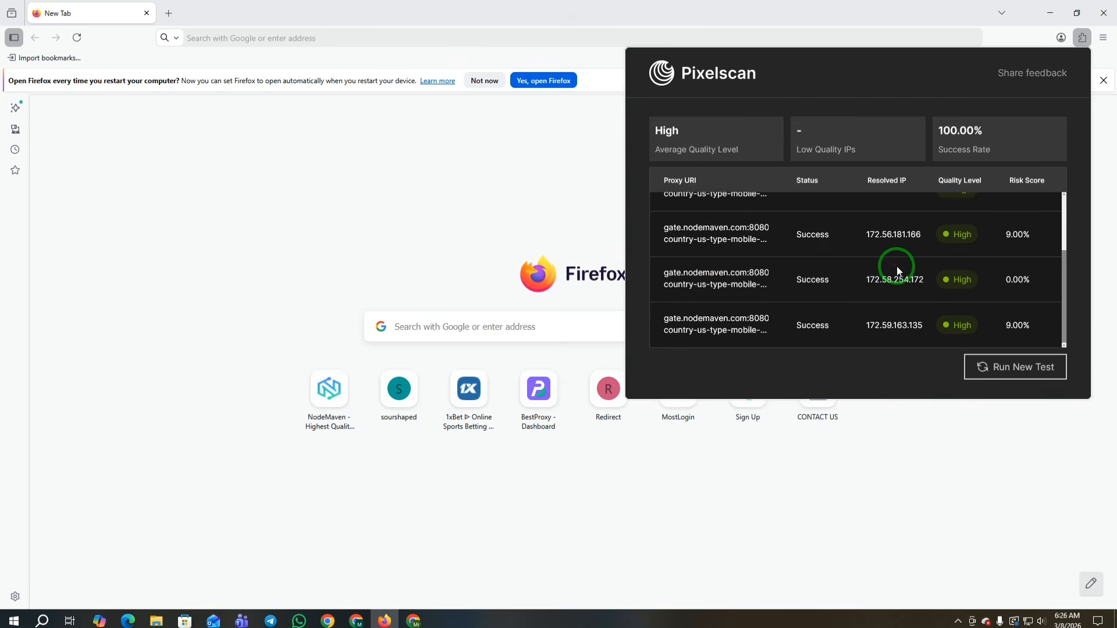
scroll(896, 266, up, 2)
Step: Close Firefox and reload the Nexussyner dashboard, now showing $0.00 balances and zero clicks and conversions
click(1101, 12)
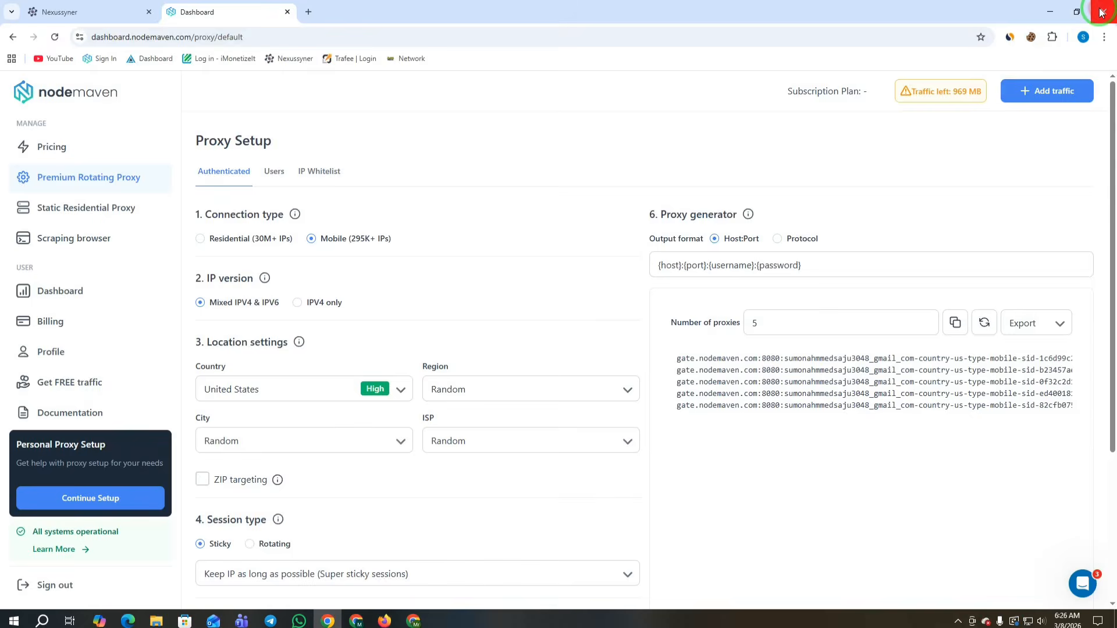
click(65, 11)
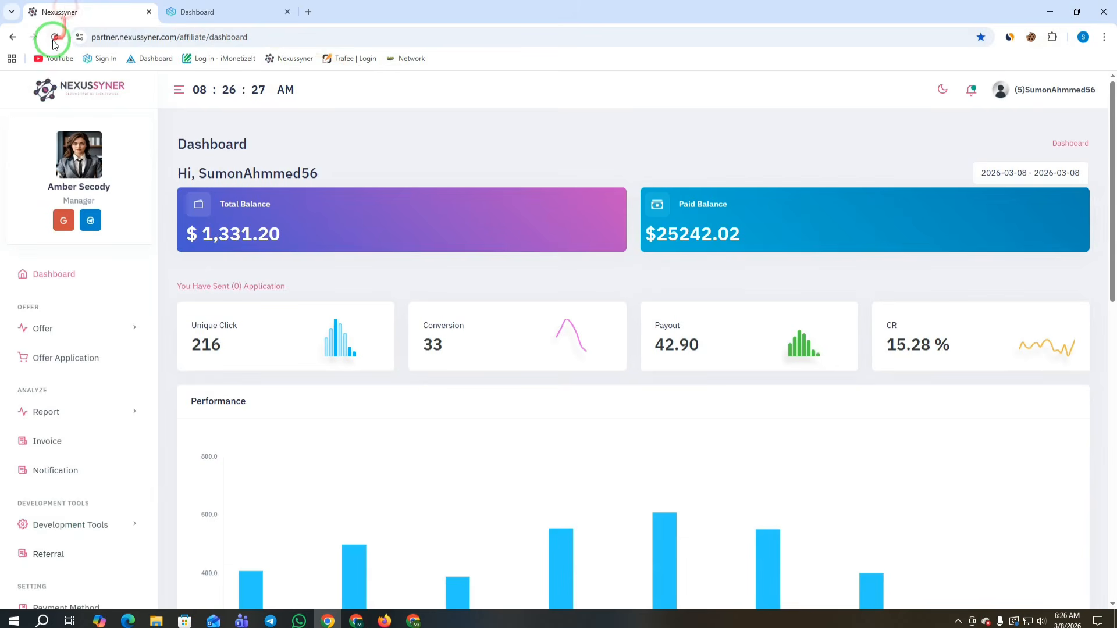
click(53, 37)
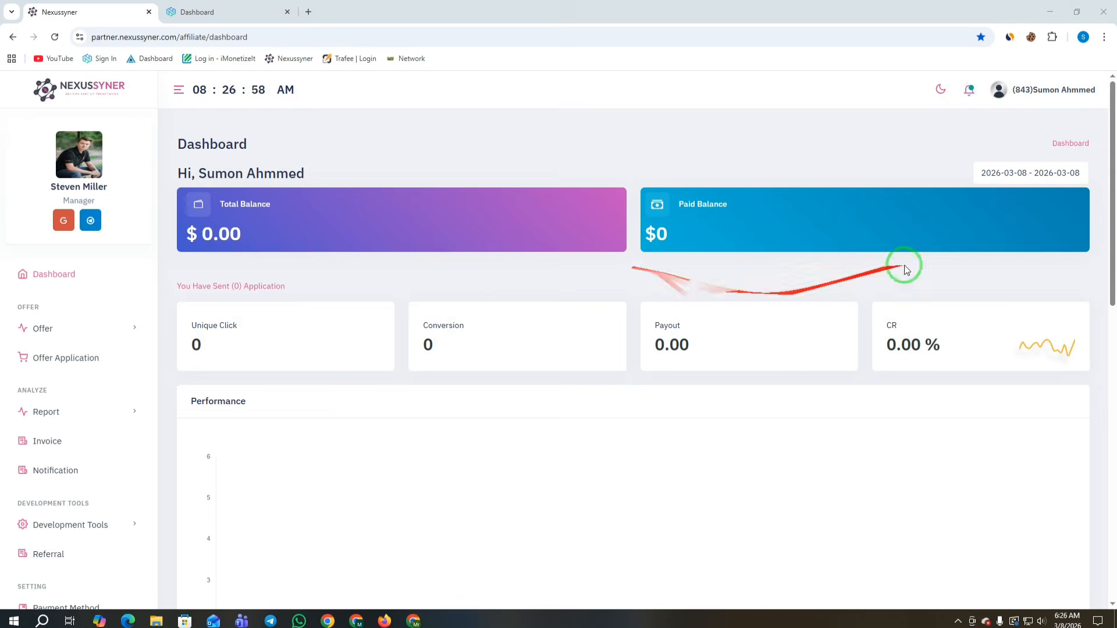
Step: Open the Referral page and select the referral link text
scroll(207, 481, down, 2)
click(41, 555)
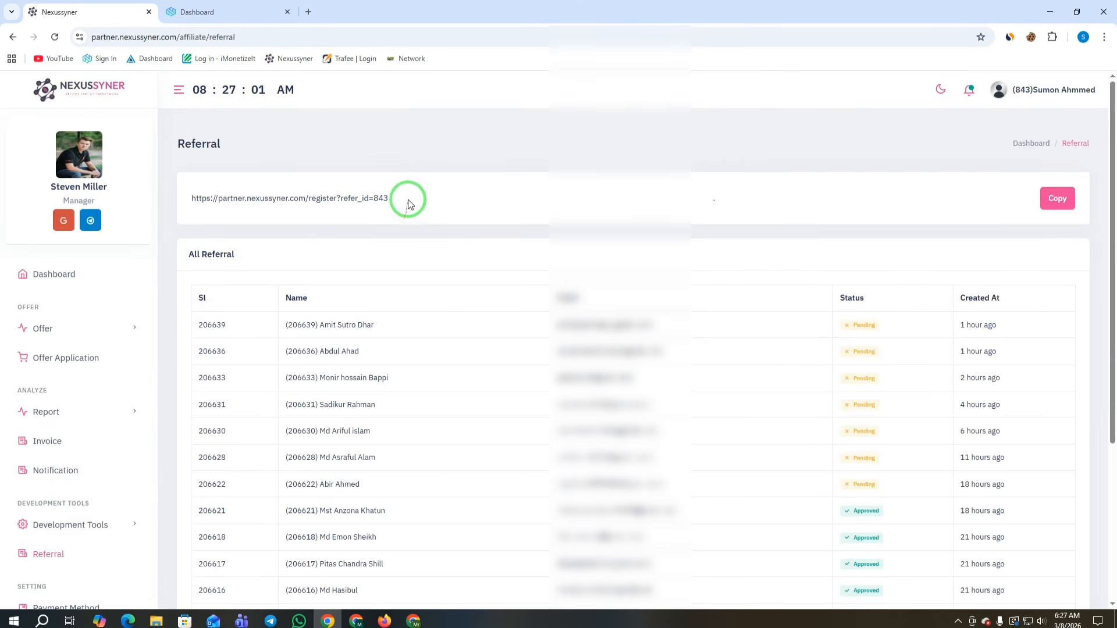
scroll(409, 204, down, 4)
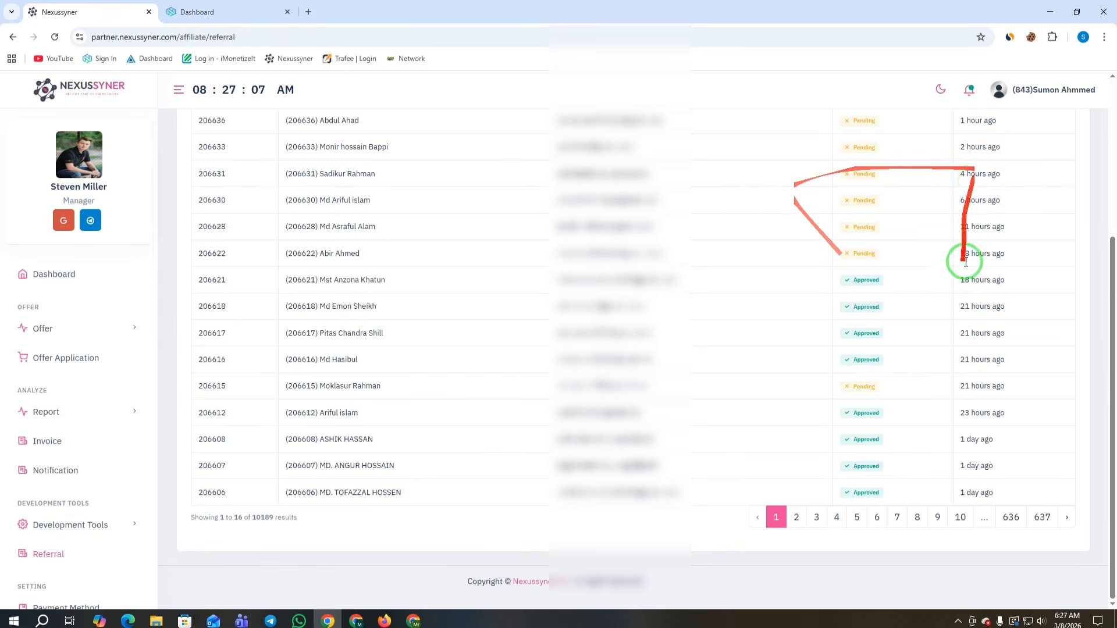
scroll(943, 259, up, 4)
drag(407, 199, 178, 201)
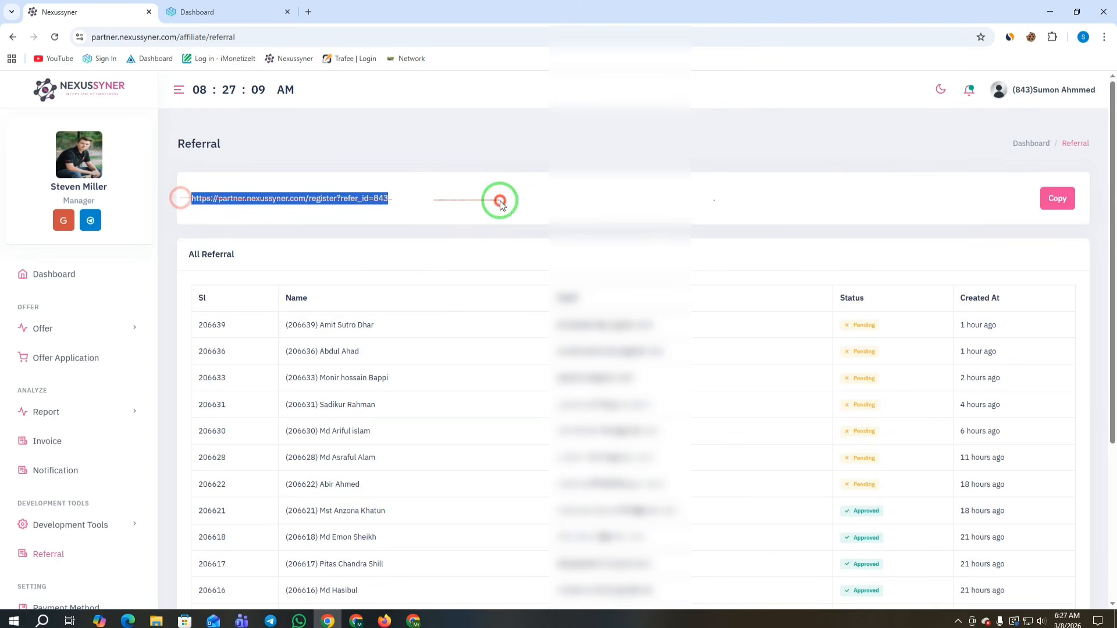
scroll(748, 277, down, 4)
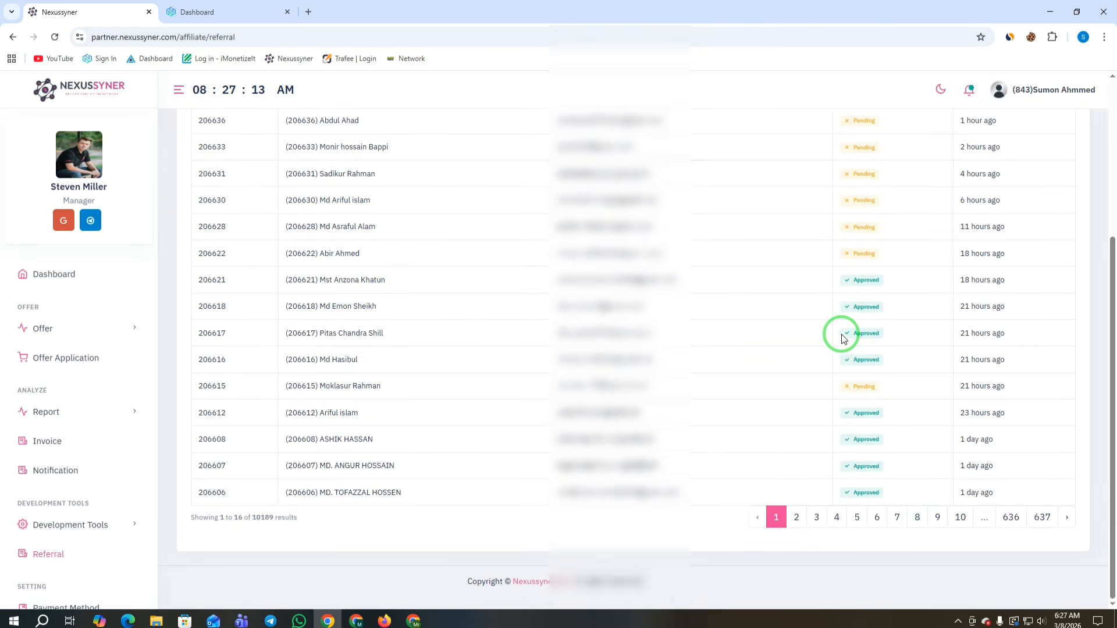
Step: Browse referral pages 2, 3 and 4
click(796, 517)
scroll(917, 381, down, 2)
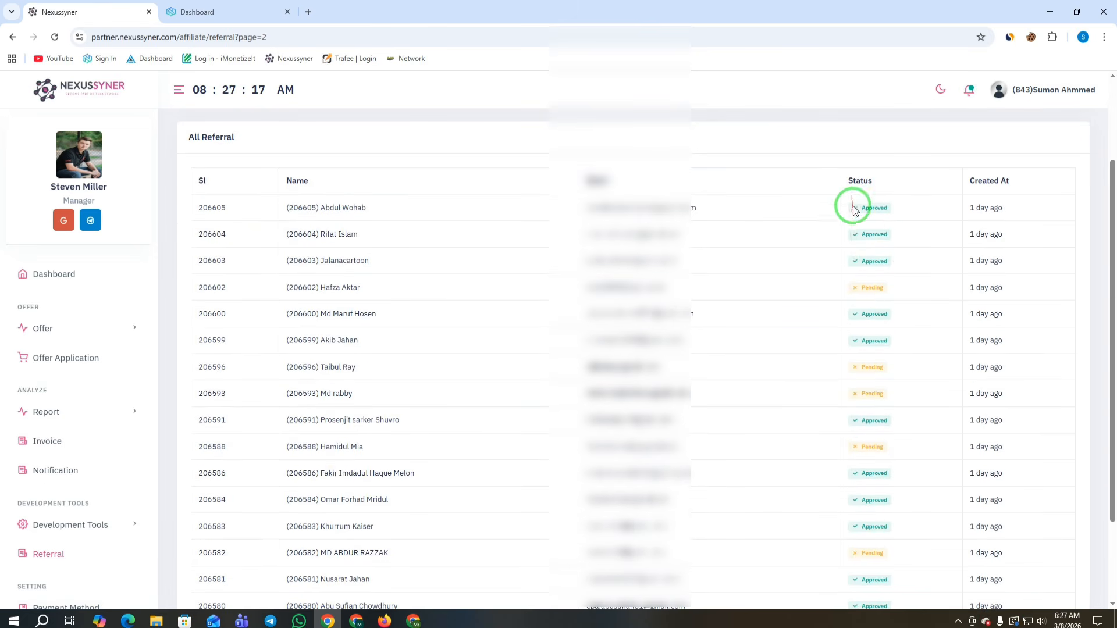
scroll(908, 281, down, 2)
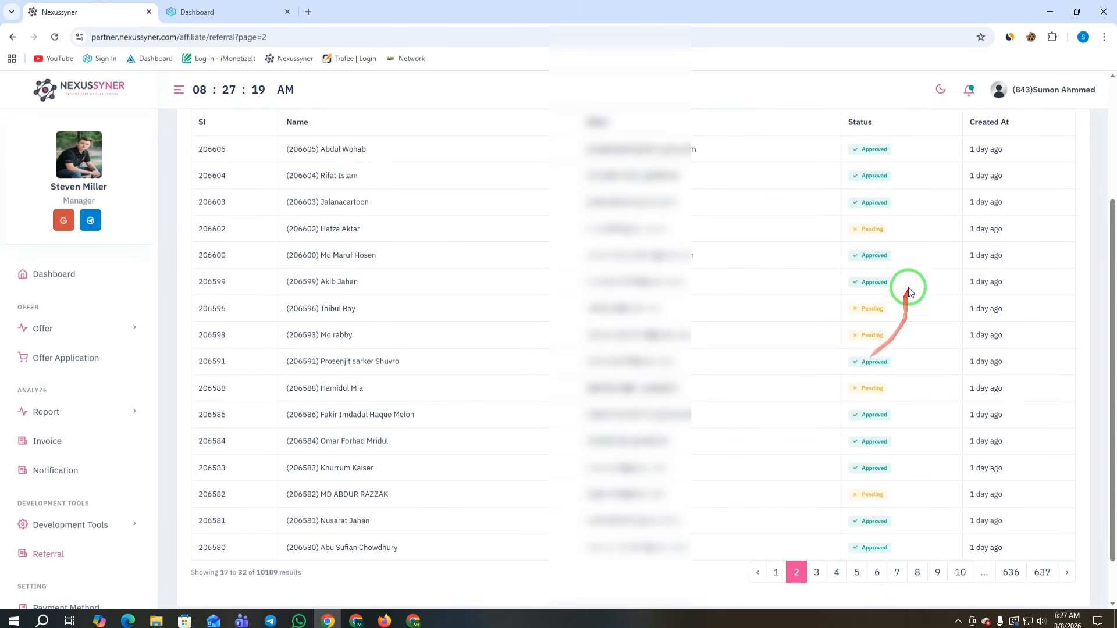
click(823, 517)
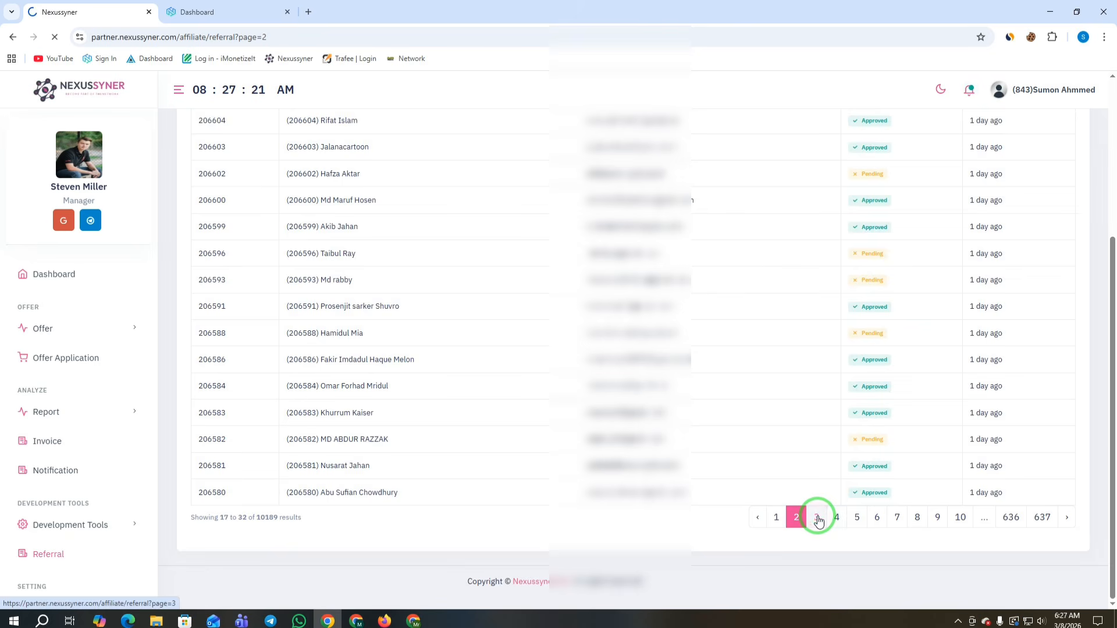
scroll(895, 269, down, 3)
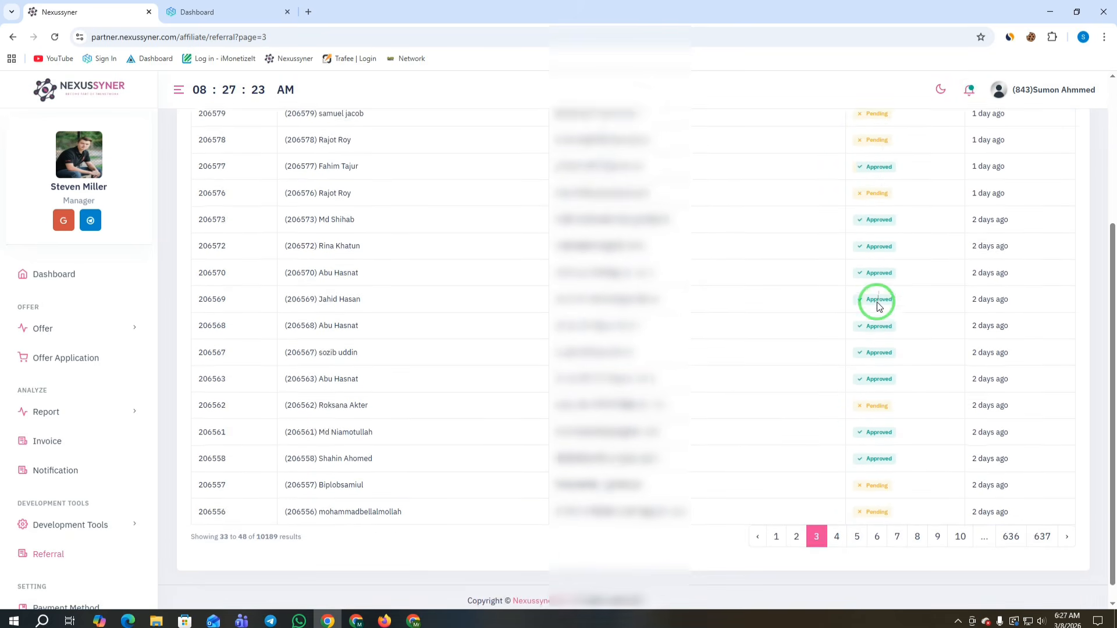
click(836, 519)
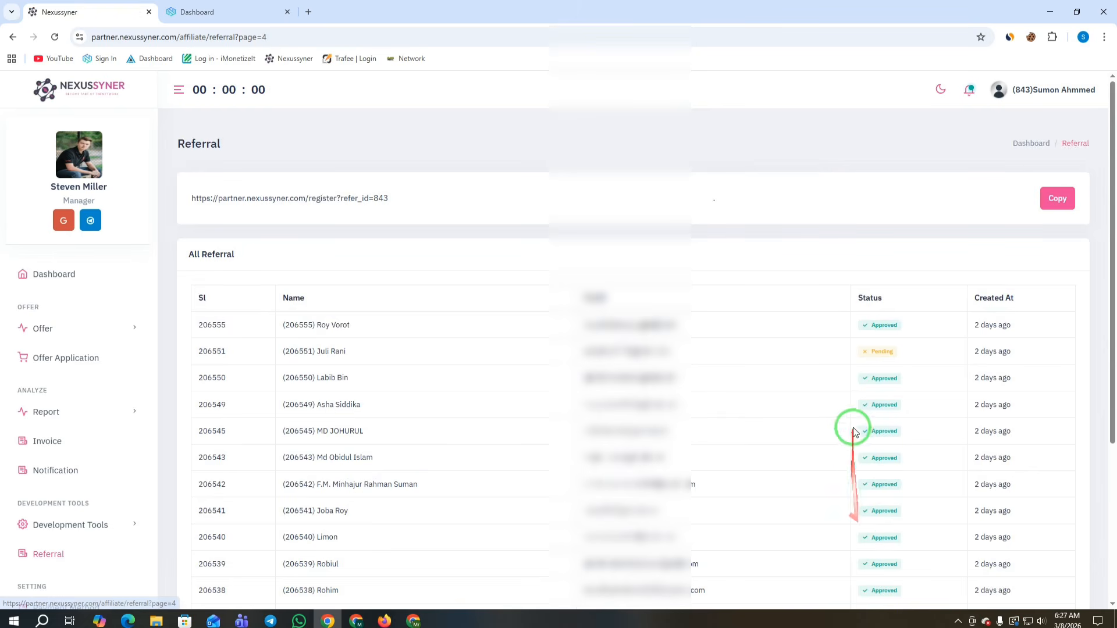
scroll(858, 232, down, 3)
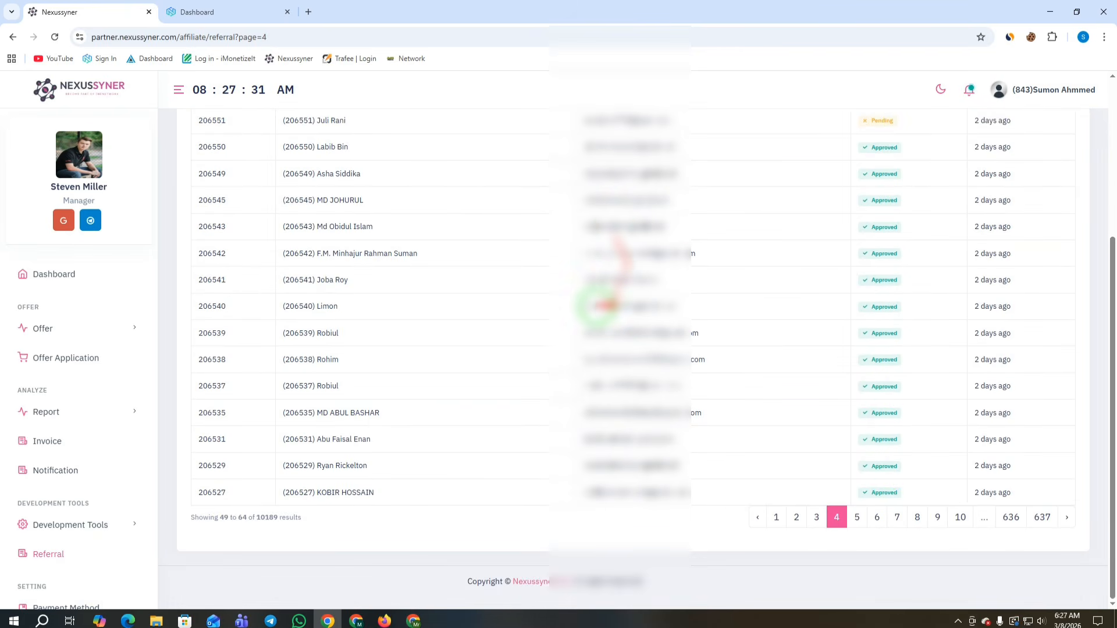
scroll(634, 308, up, 4)
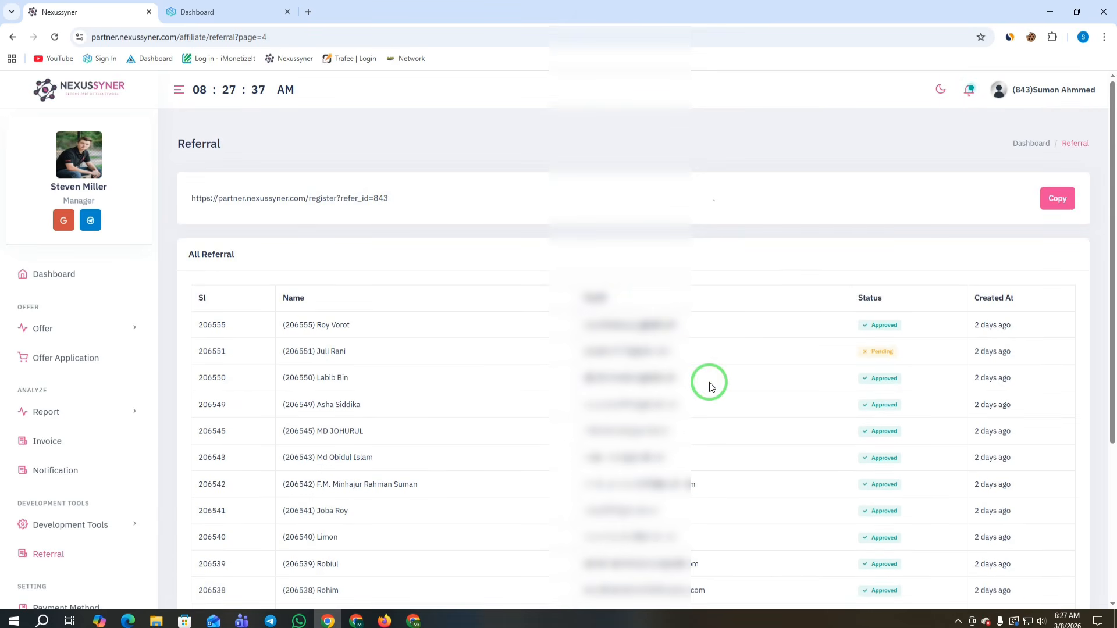
Step: Copy the referral link, go back to the Dashboard, and bring the Gmail window forward in a new tab
click(1057, 200)
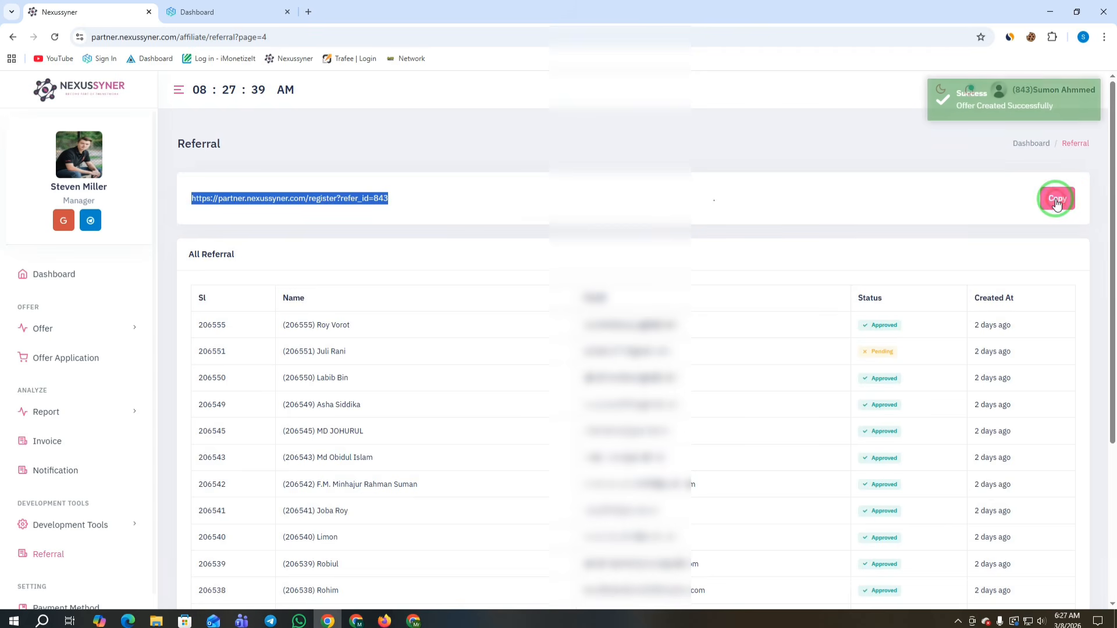
click(50, 284)
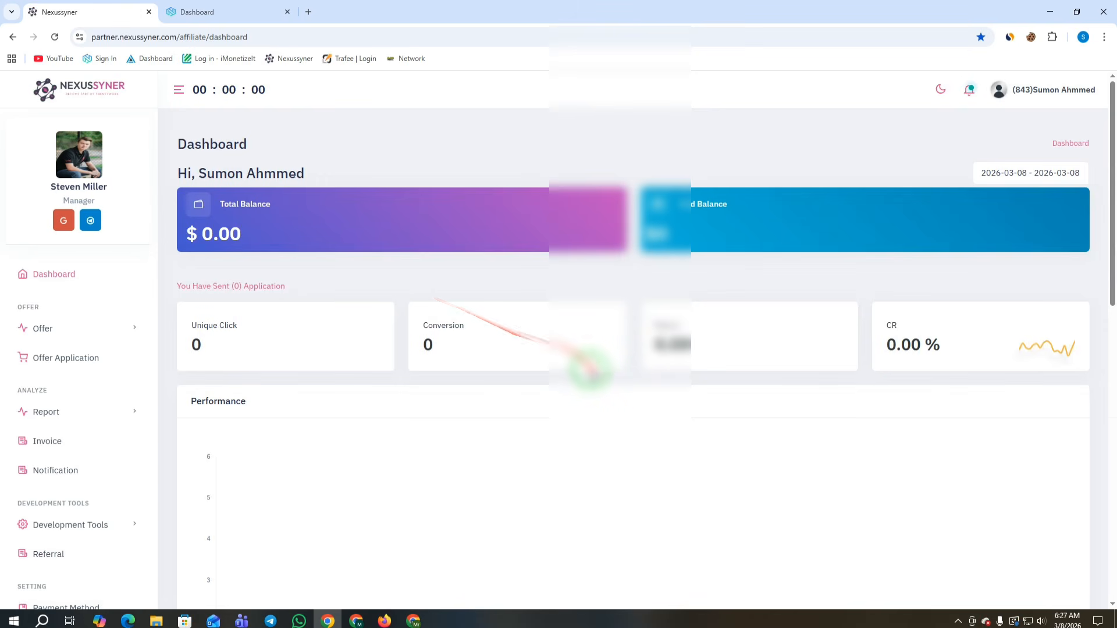
click(413, 621)
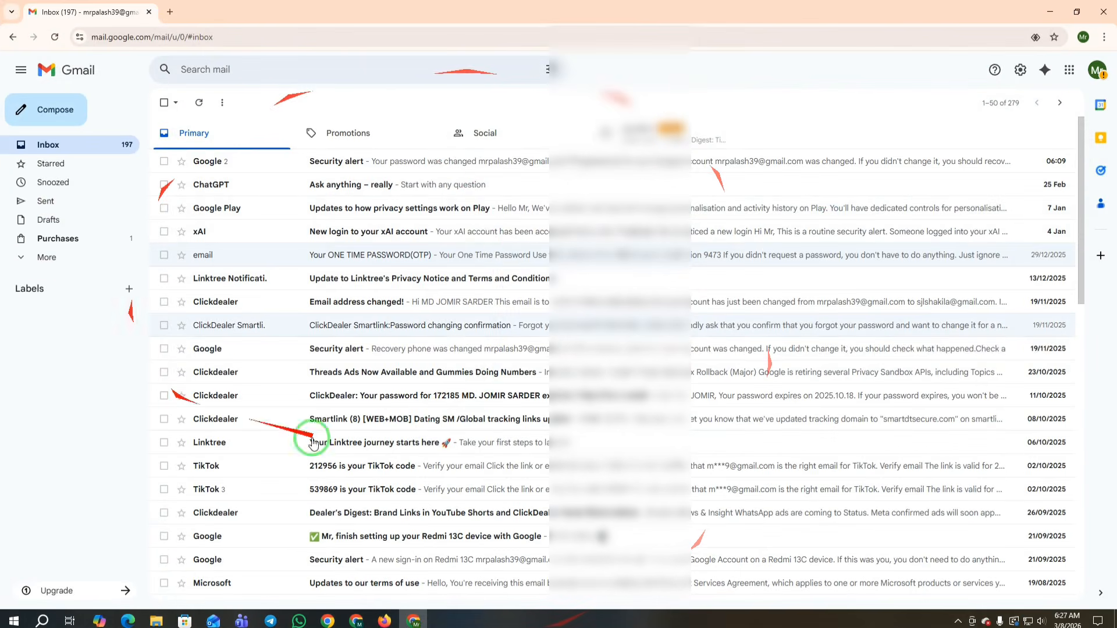
click(170, 12)
click(164, 45)
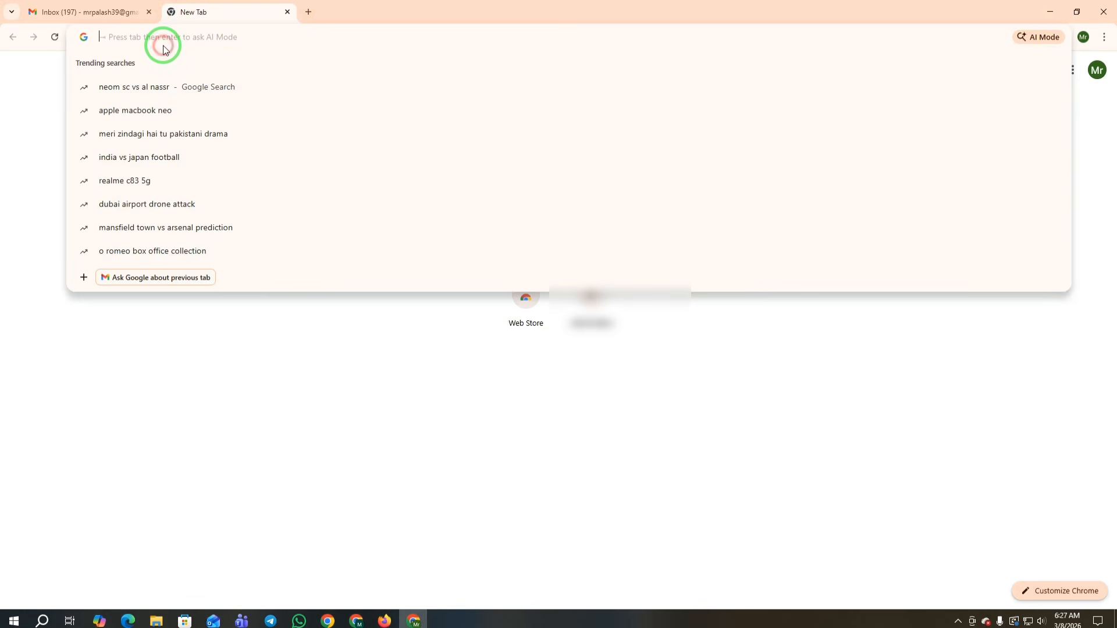
key(ctrl+v)
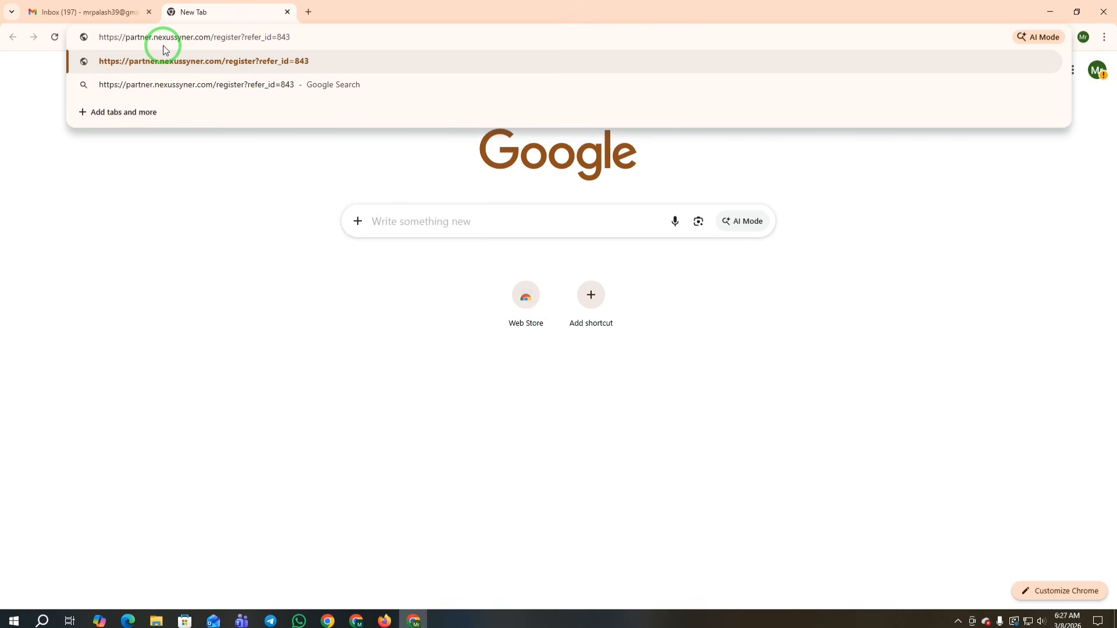
key(Return)
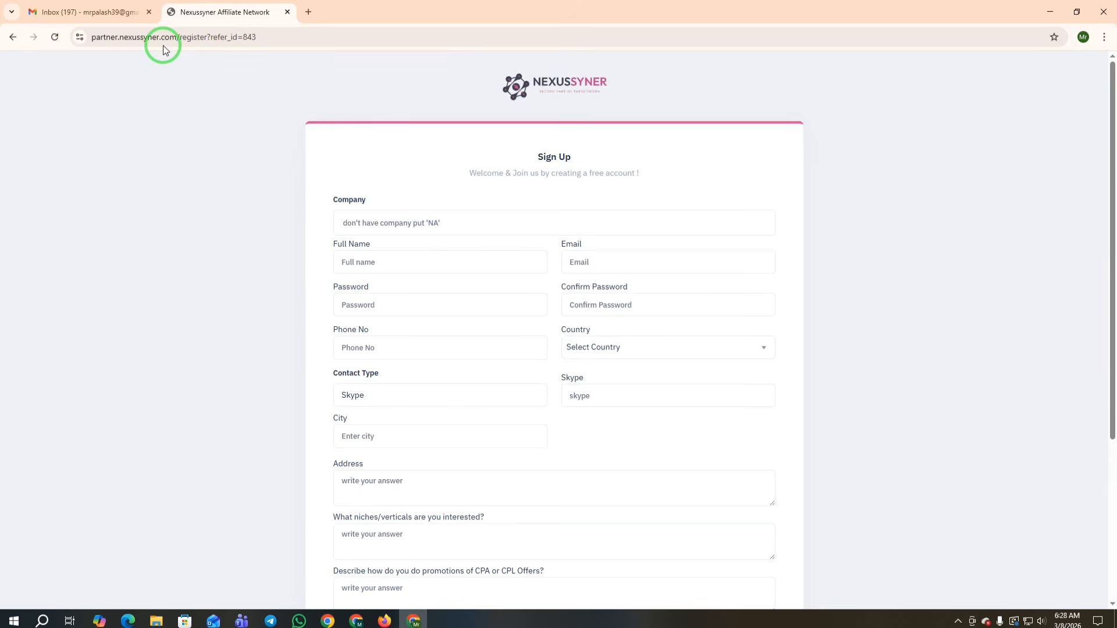
scroll(706, 209, down, 2)
scroll(582, 163, down, 2)
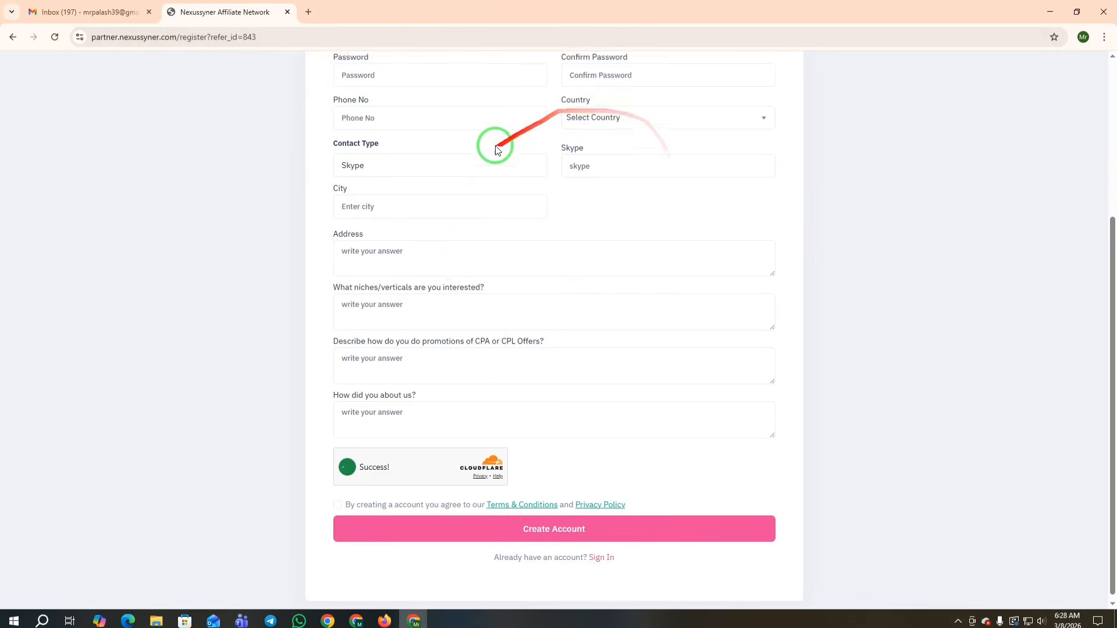
scroll(611, 401, up, 1)
scroll(621, 410, up, 2)
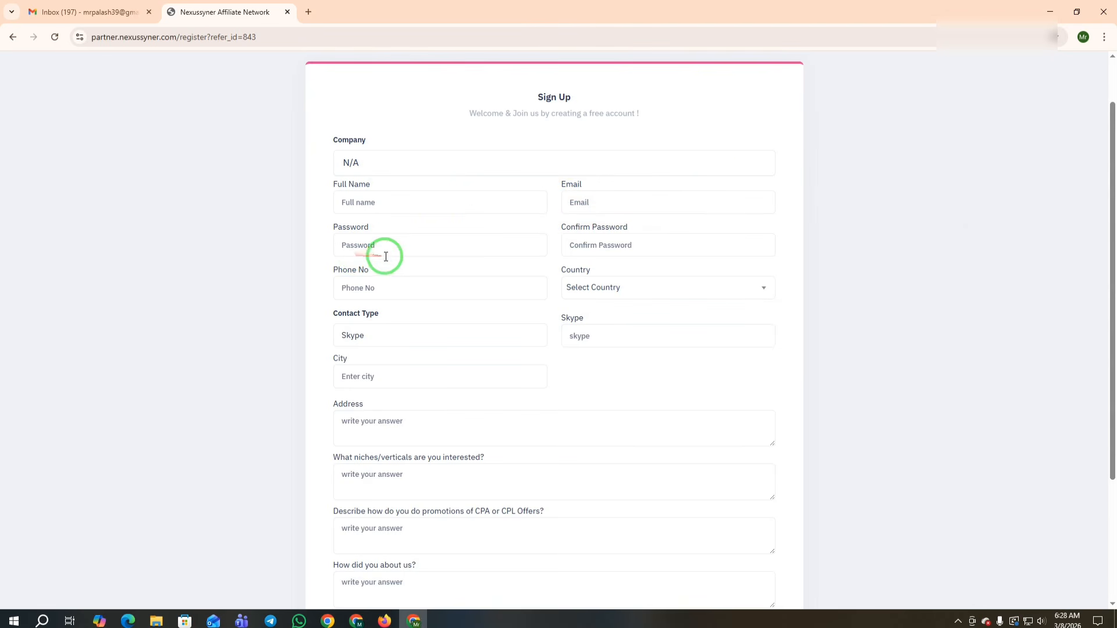
Step: Check which Google account is signed in to Gmail, then return to the sign-up form
click(109, 11)
click(1096, 70)
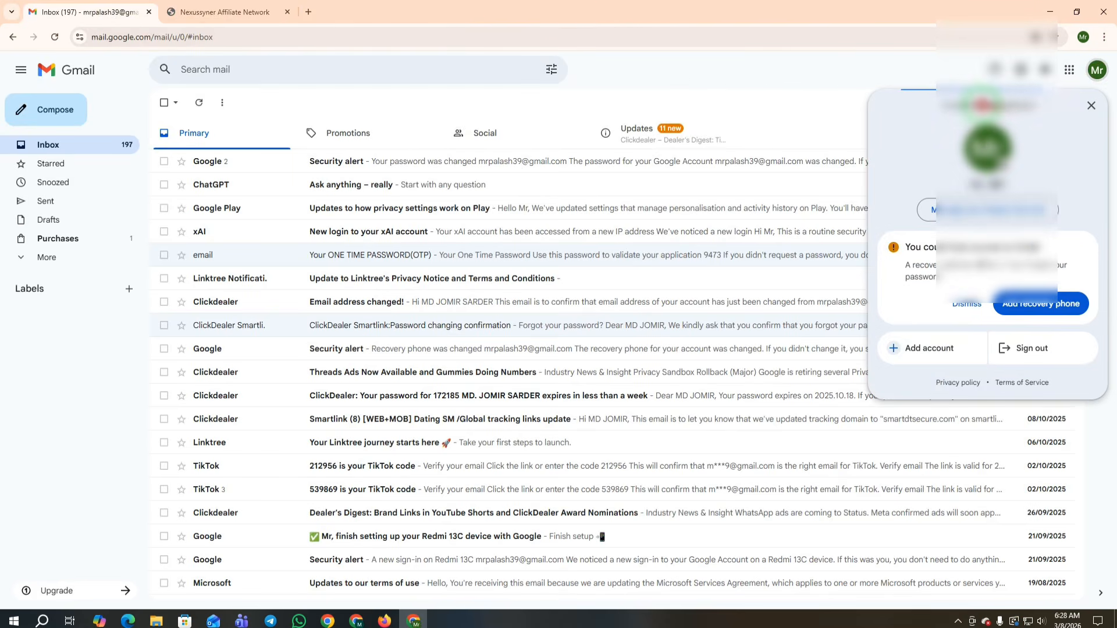
click(1097, 70)
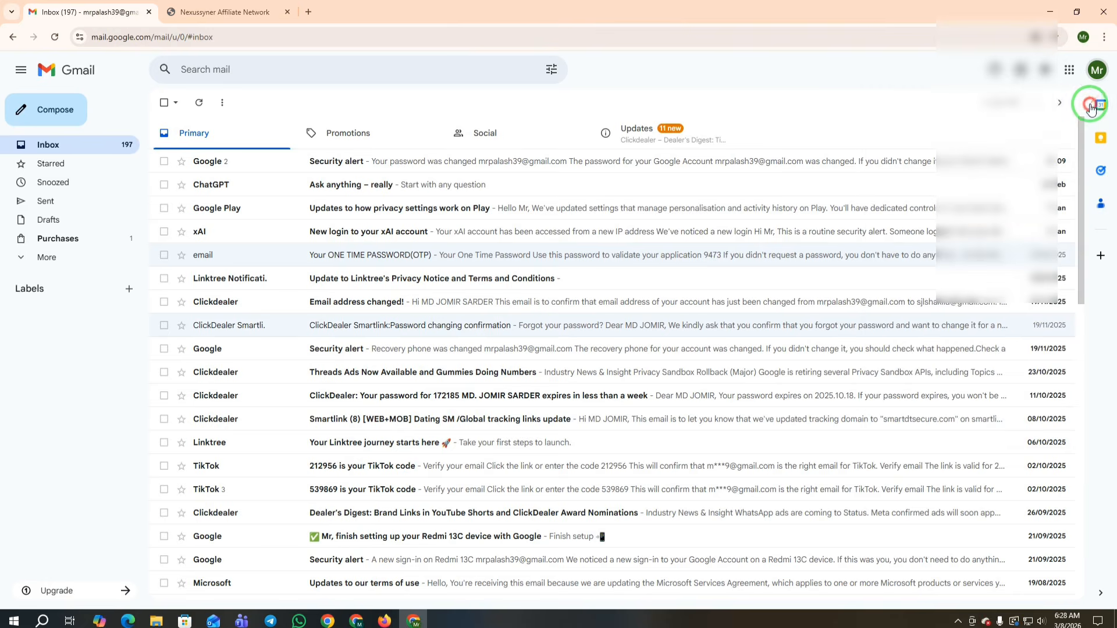
click(284, 8)
Step: Fill in the Full Name and paste the email address into the Email field
click(365, 202)
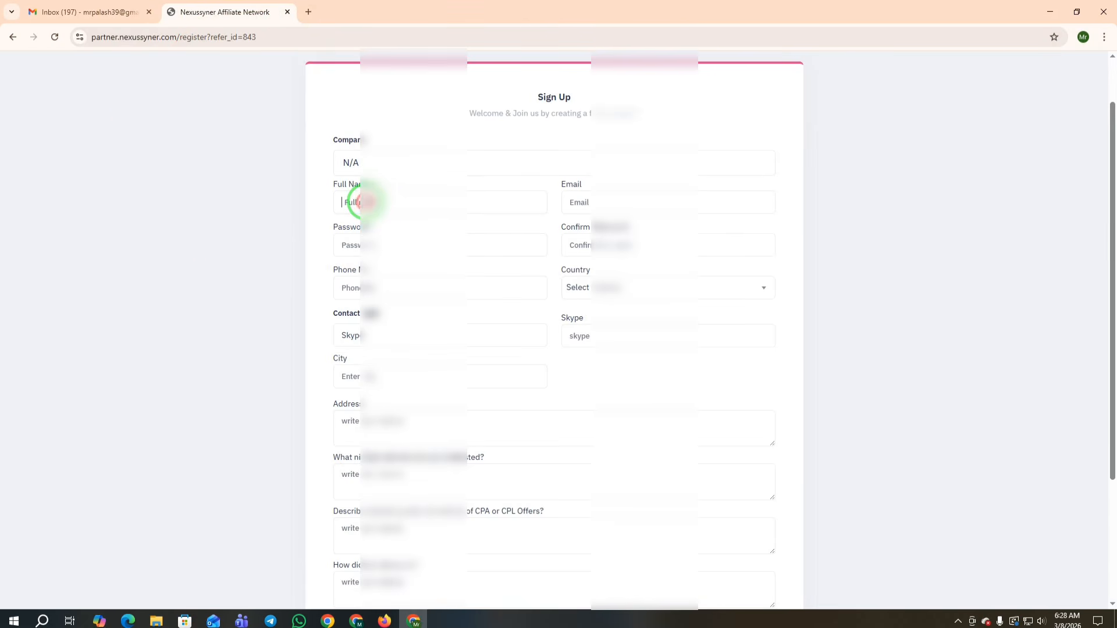
click(592, 203)
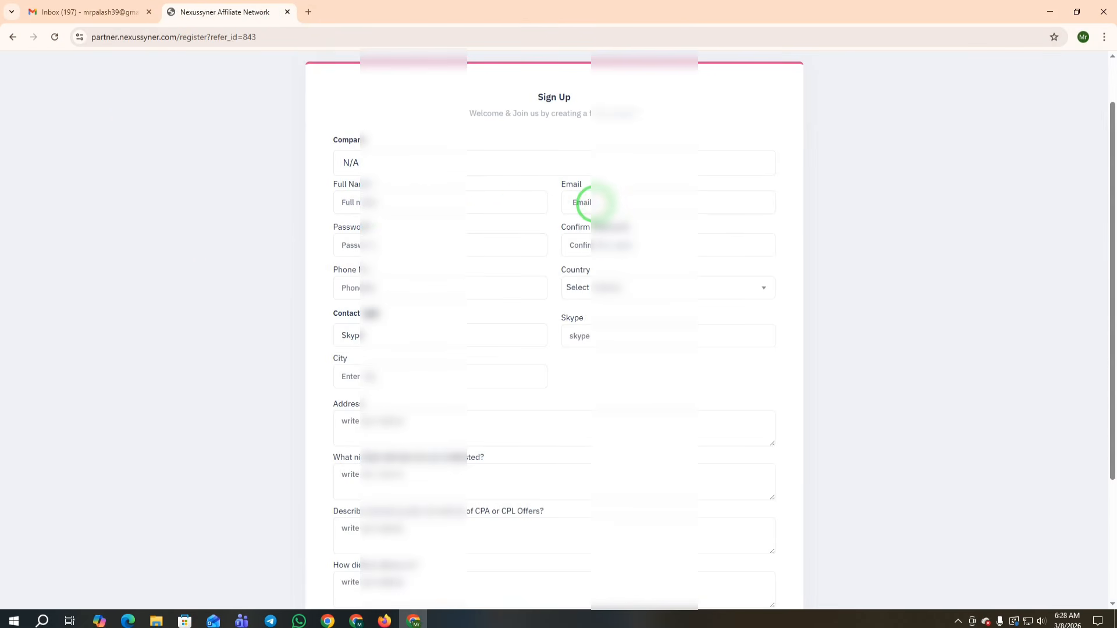
key(ctrl+v)
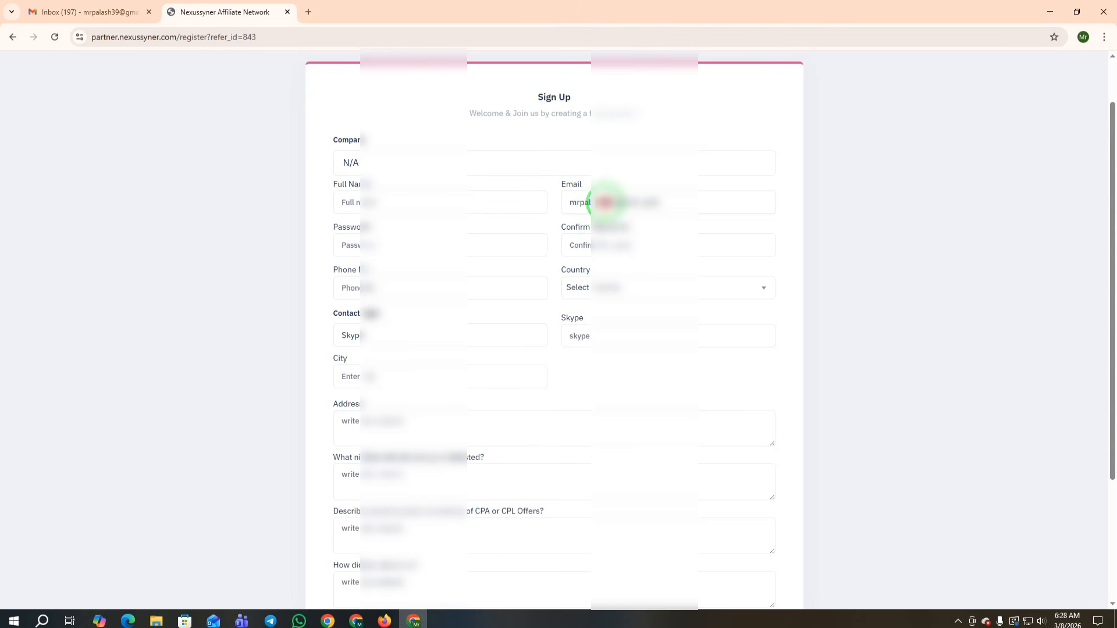
drag(605, 202, 351, 209)
click(351, 203)
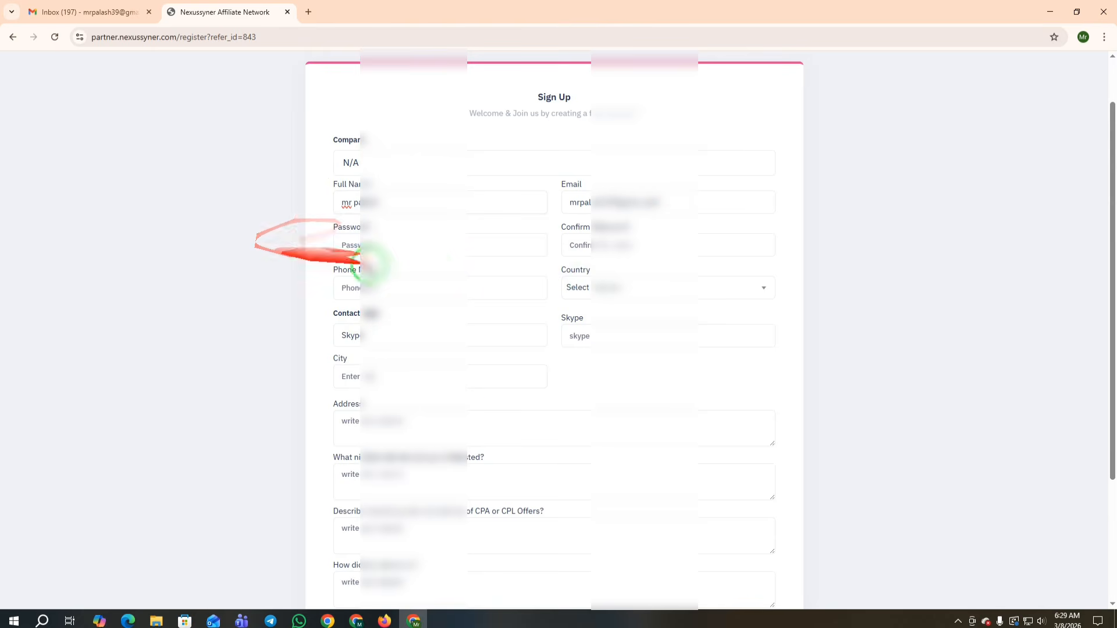
Step: Enter the account password twice and the phone number
click(359, 245)
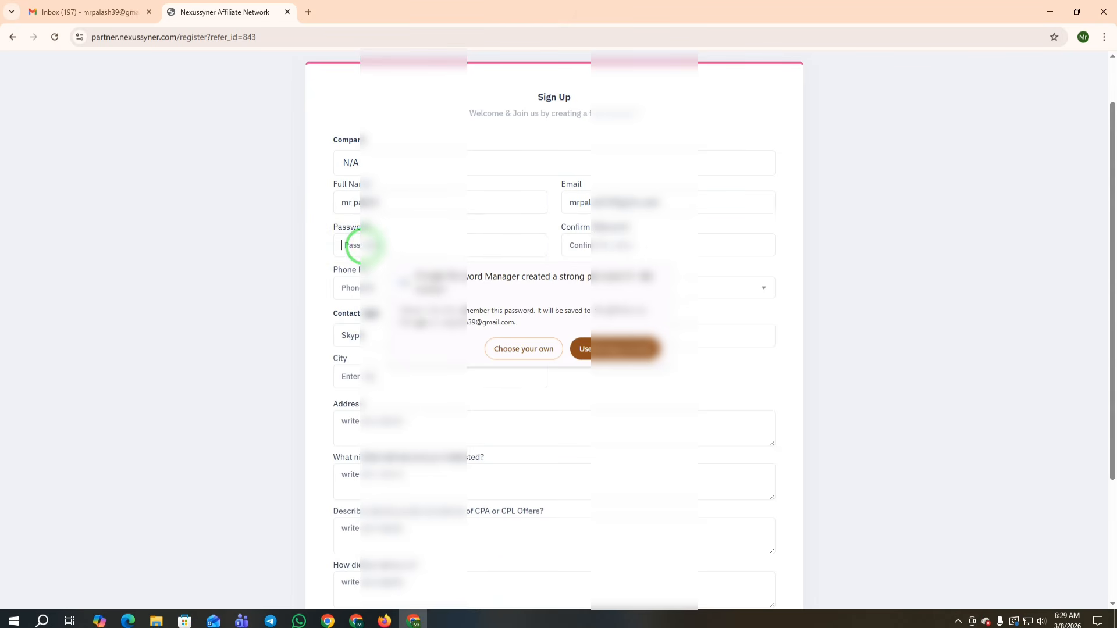
text(*******)
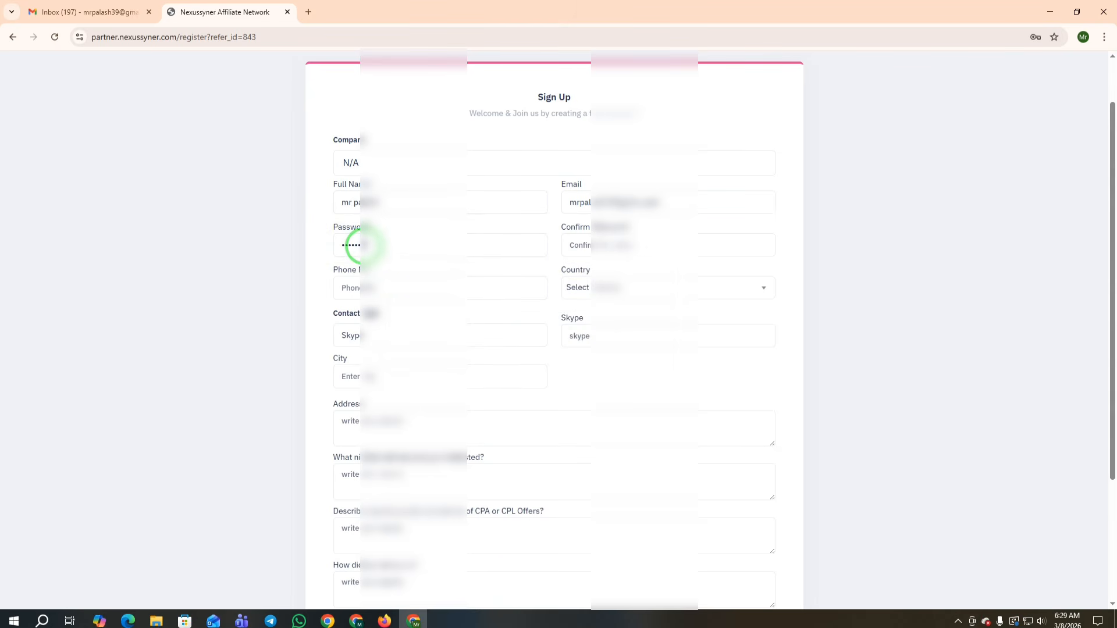
click(618, 243)
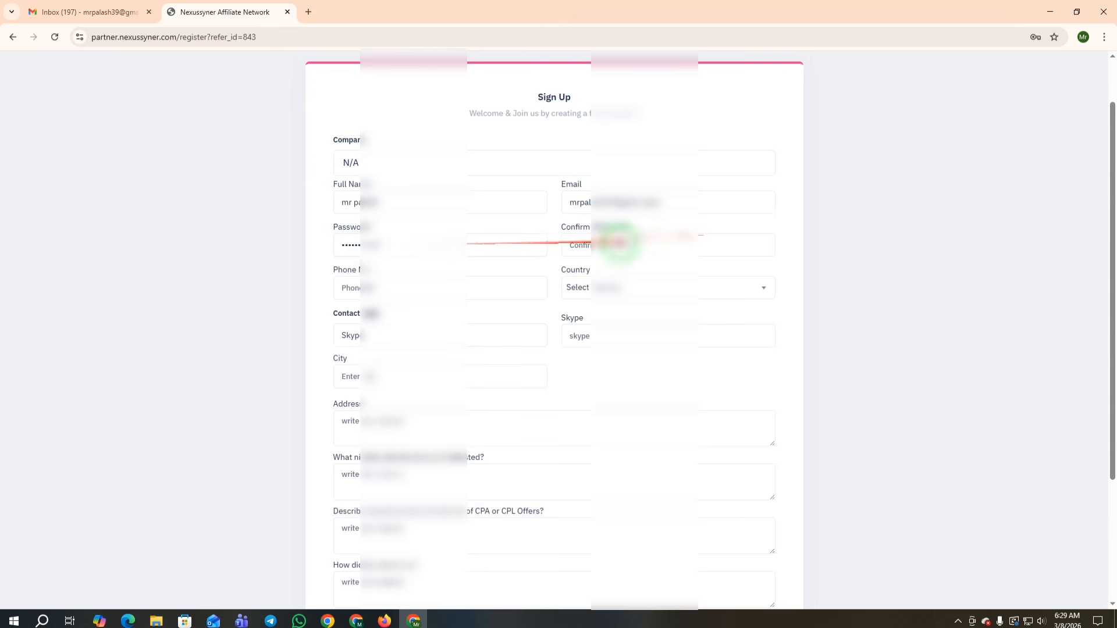
text(****)
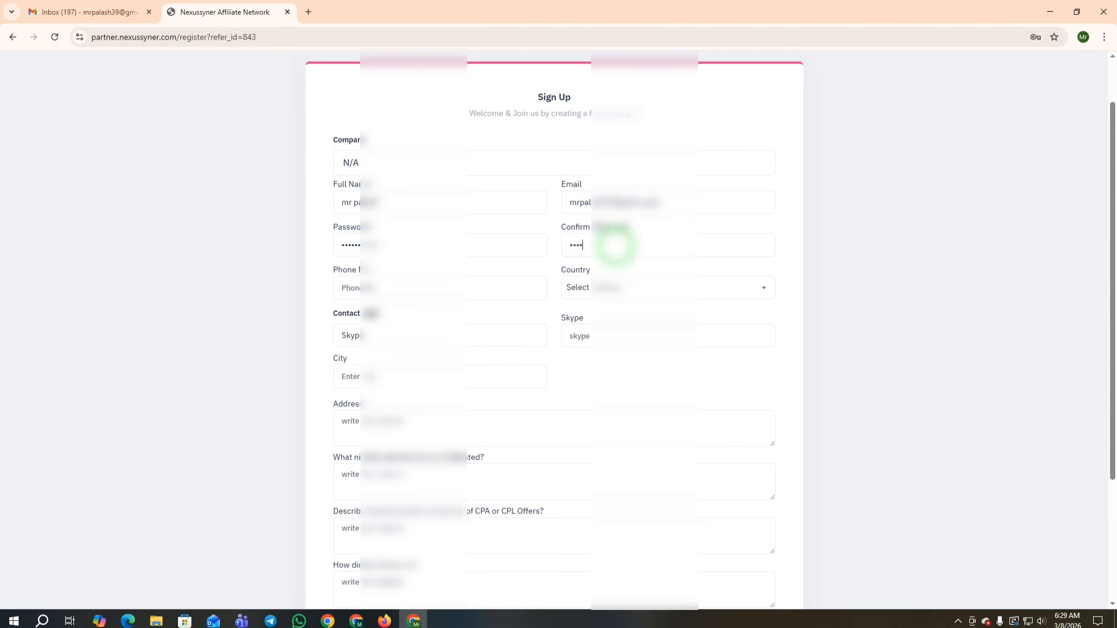
text(***)
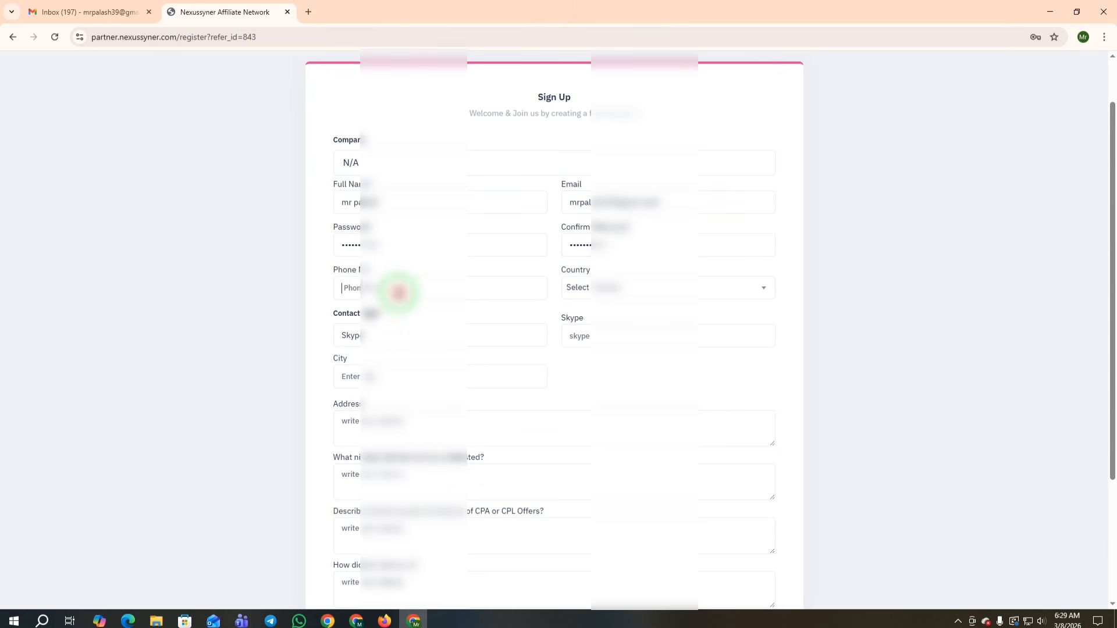
click(399, 293)
text(0177)
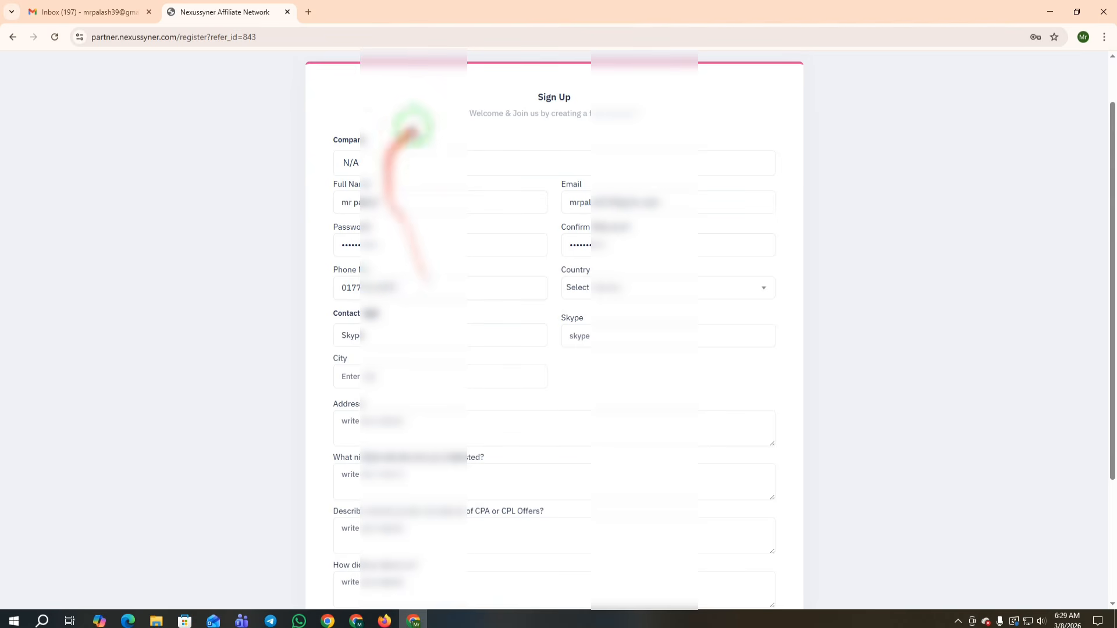
scroll(470, 350, down, 3)
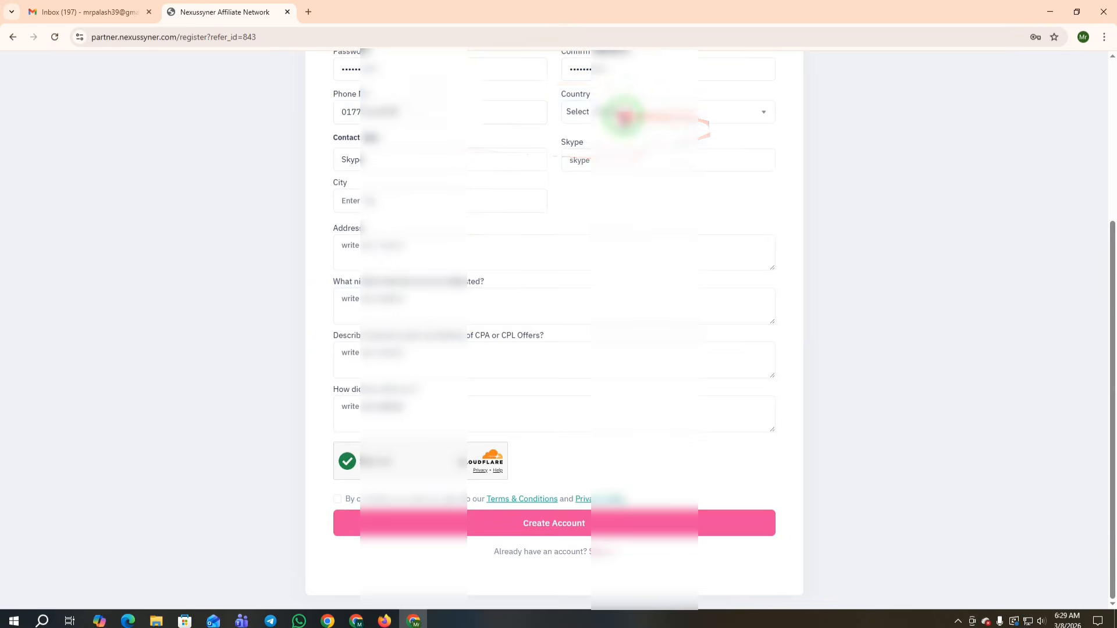
Step: Choose Bangladesh as country and Telegram as contact type, then enter the Telegram handle and city
click(623, 112)
scroll(635, 192, down, 5)
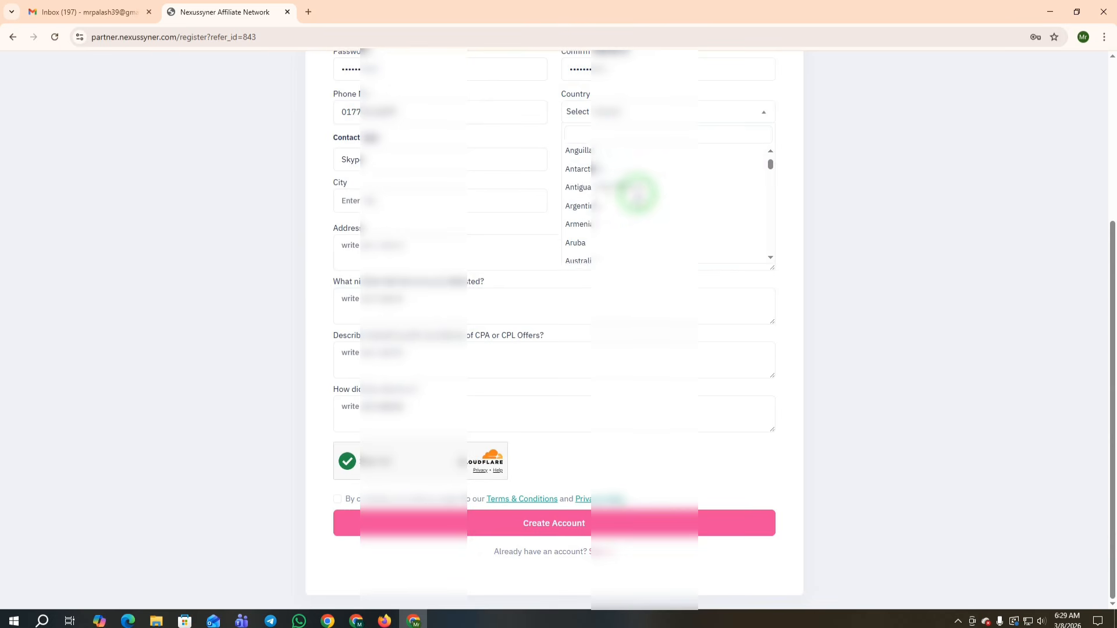
scroll(583, 247, down, 3)
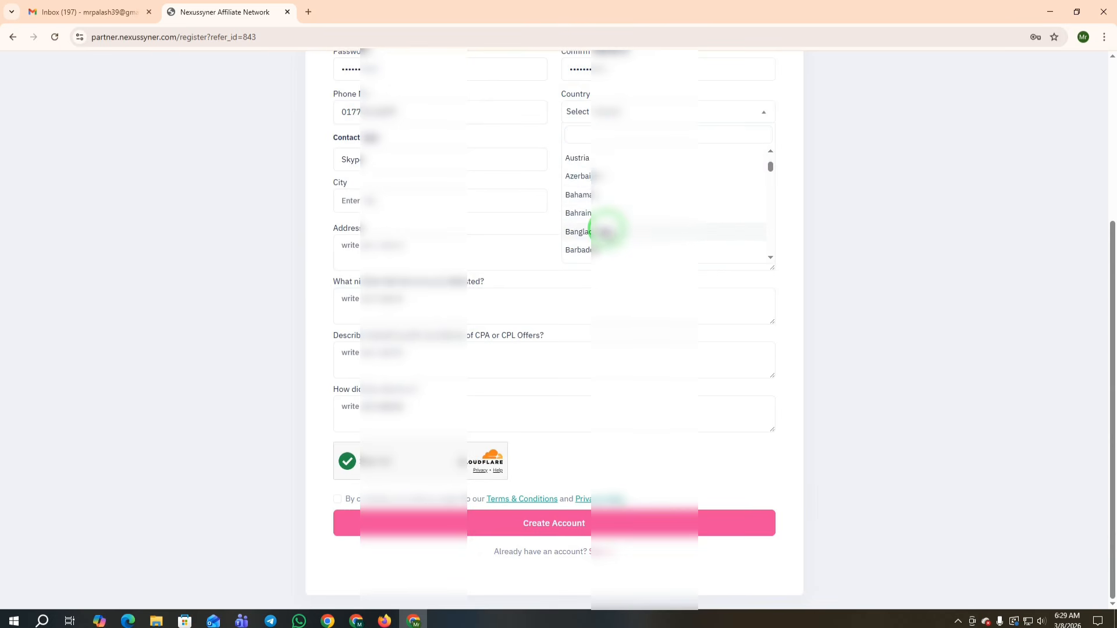
click(599, 229)
click(349, 159)
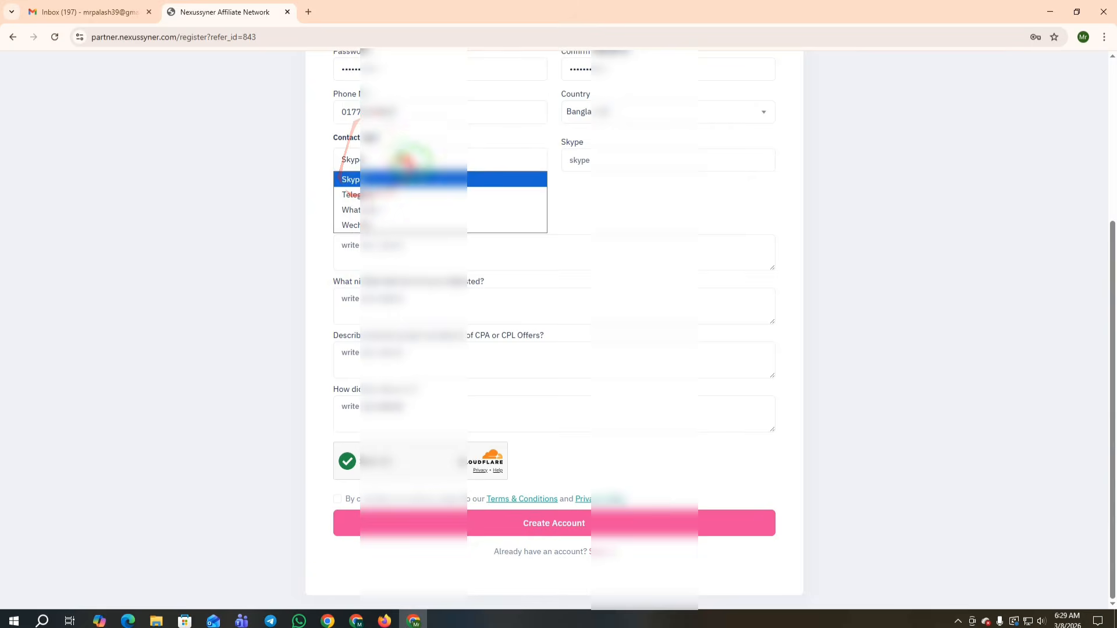
click(367, 195)
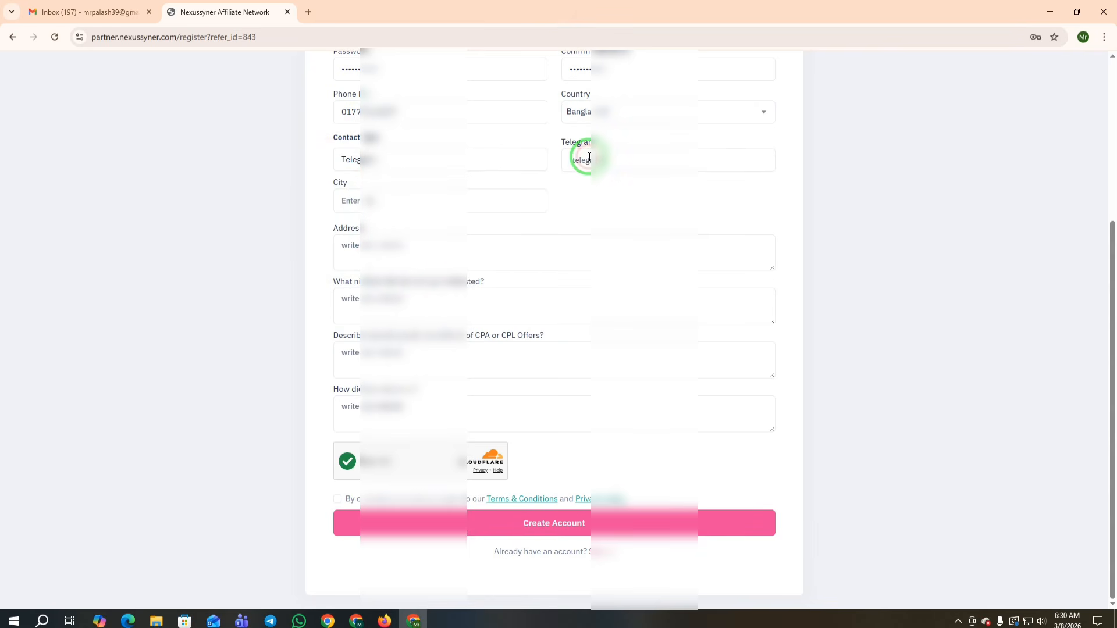
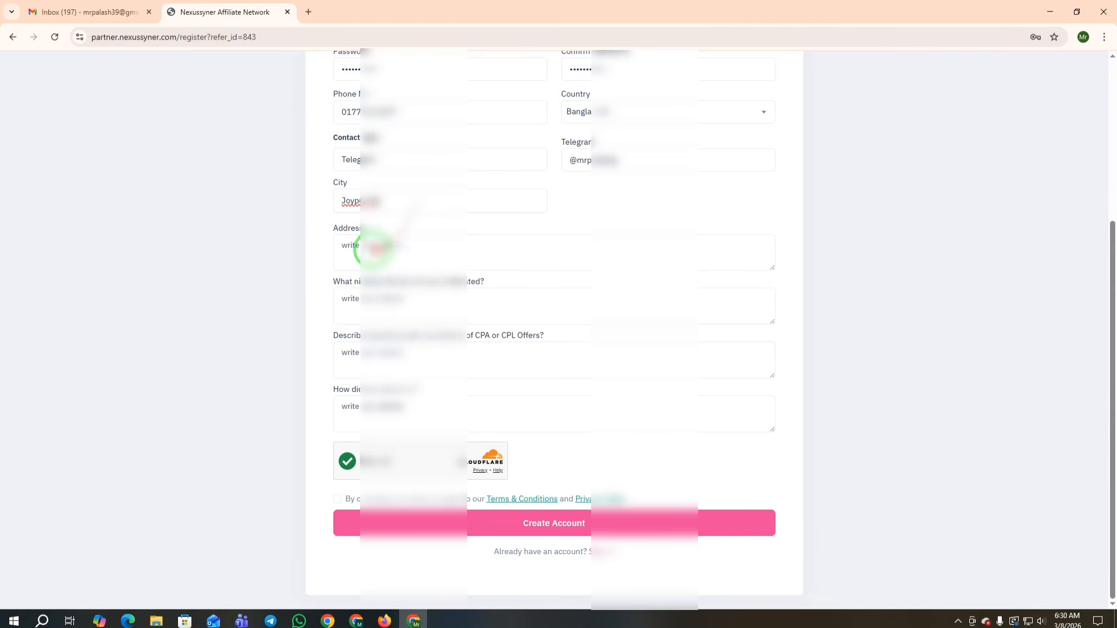
Step: Enter the postal address in the Address field, correcting its mistyped ending
click(372, 248)
text(Rajsh)
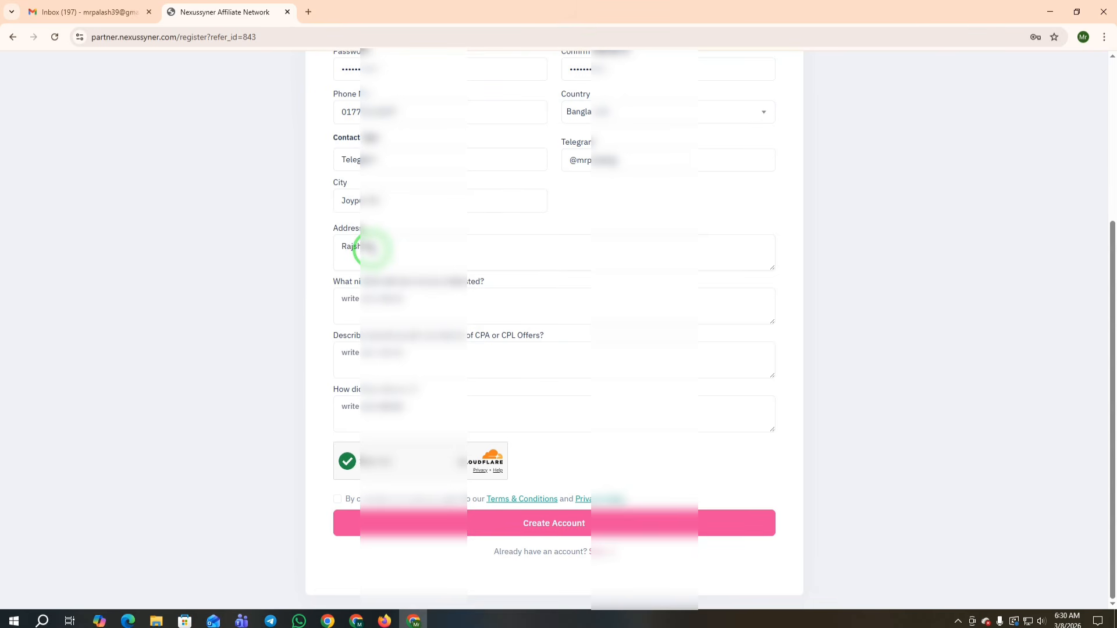
text(ahi Banglad)
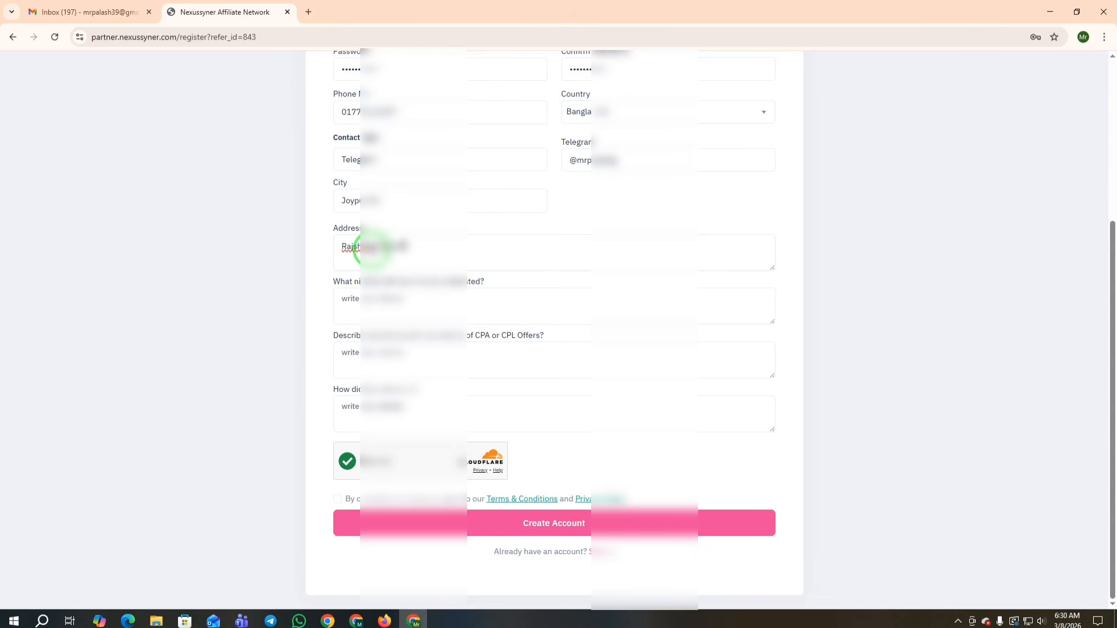
text(e - 5900)
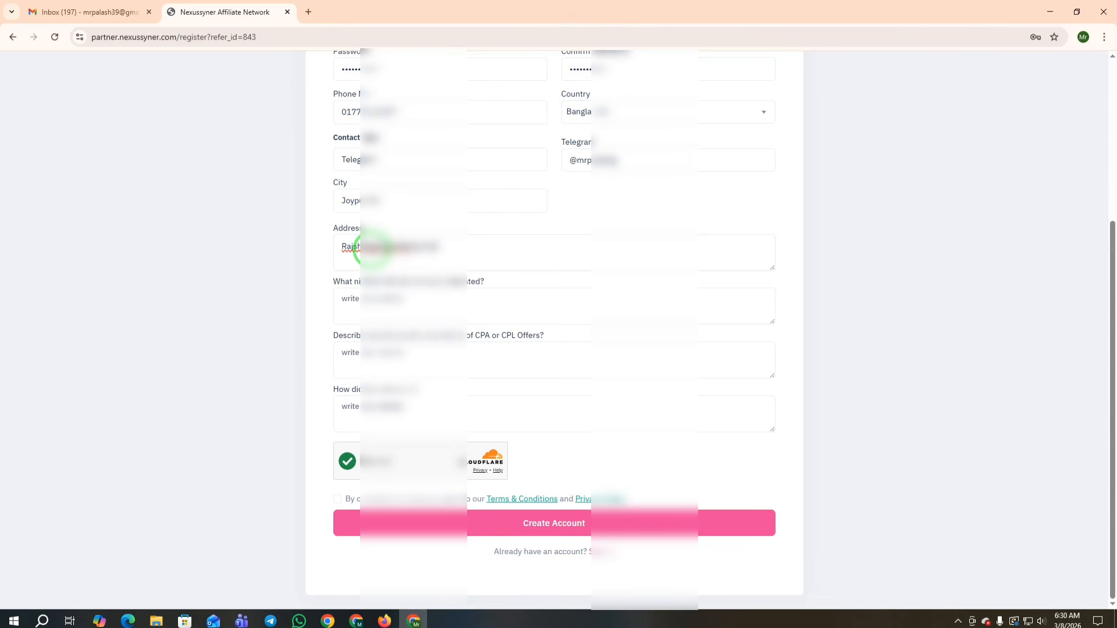
key(BackSpace)
key(BackSpace)
key(BackSpace)
key(BackSpace)
key(BackSpace)
key(BackSpace)
key(BackSpace)
key(BackSpace)
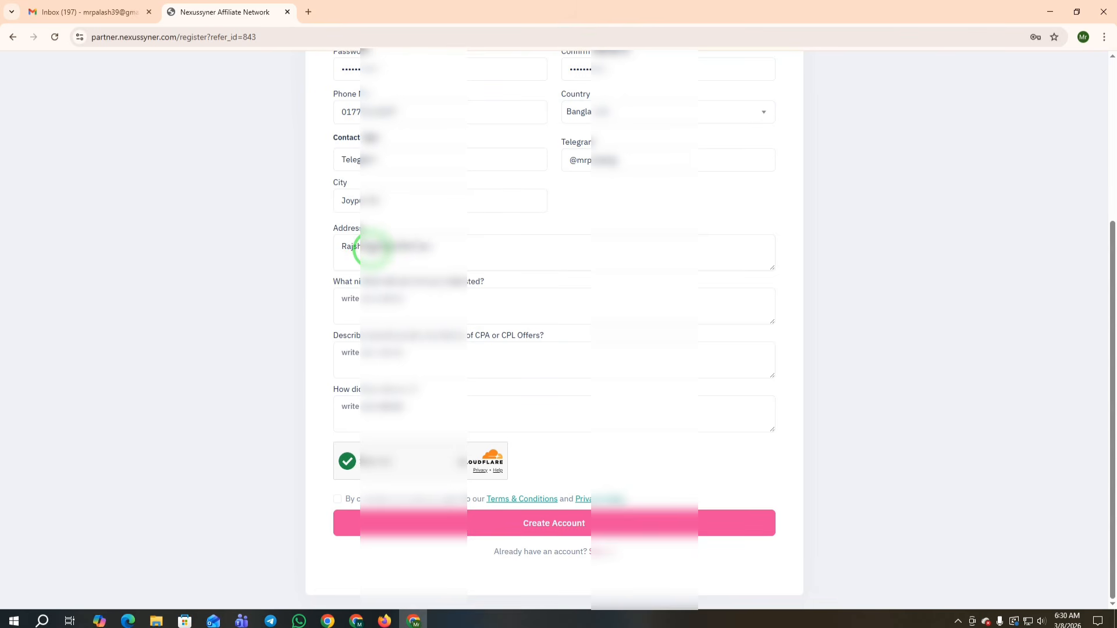
text(- 5900)
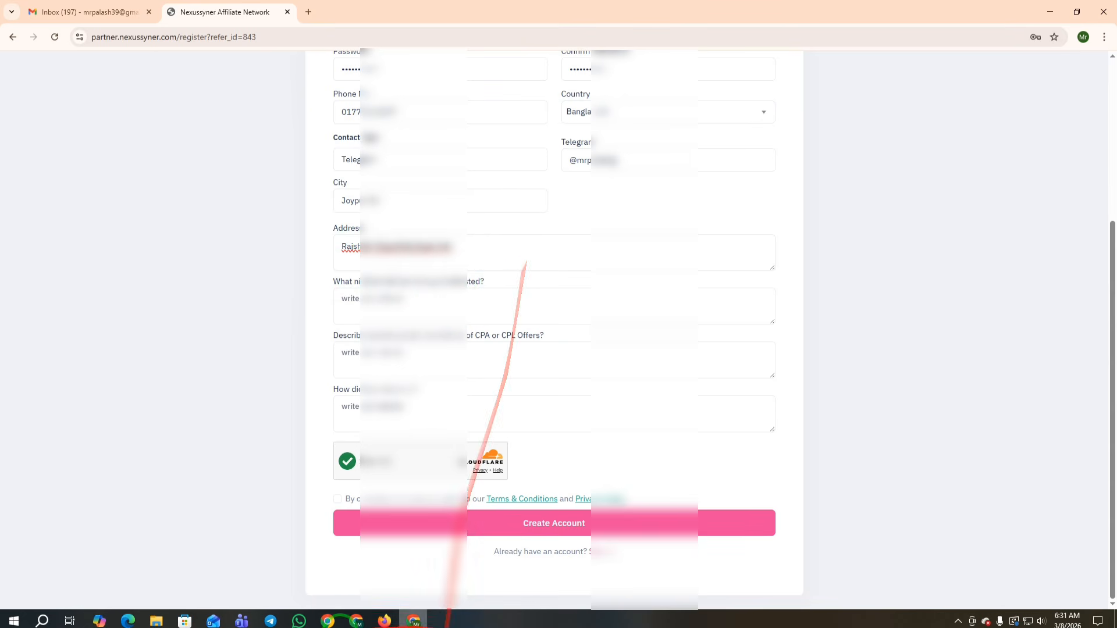
Step: Switch to the dashboard window and open Offer > All Offer, listing 327 offers
click(327, 621)
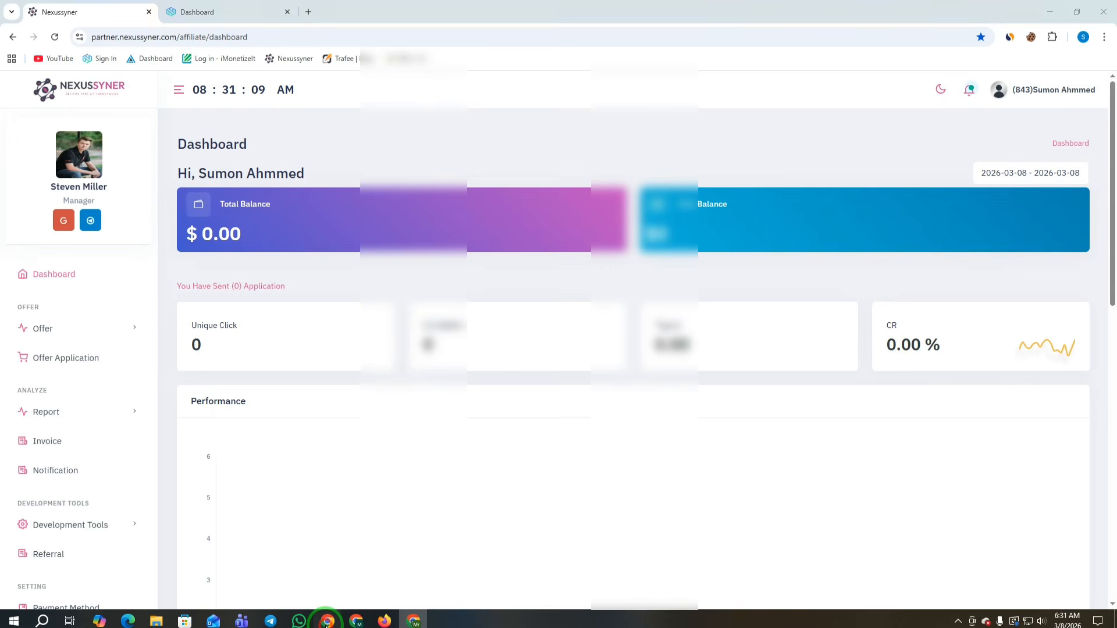
click(42, 328)
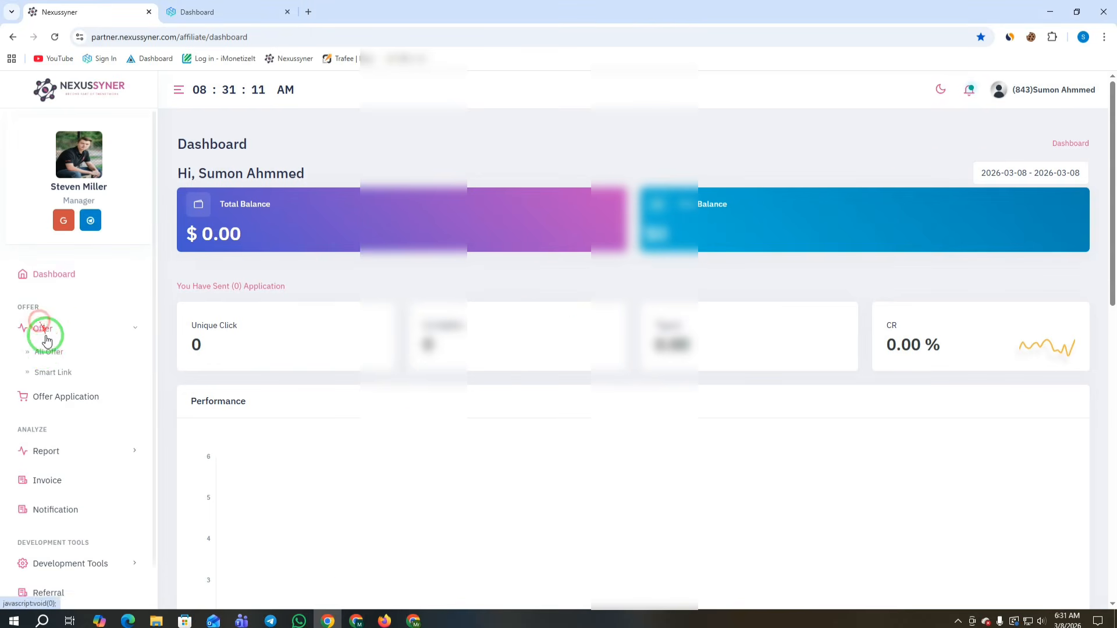
click(43, 353)
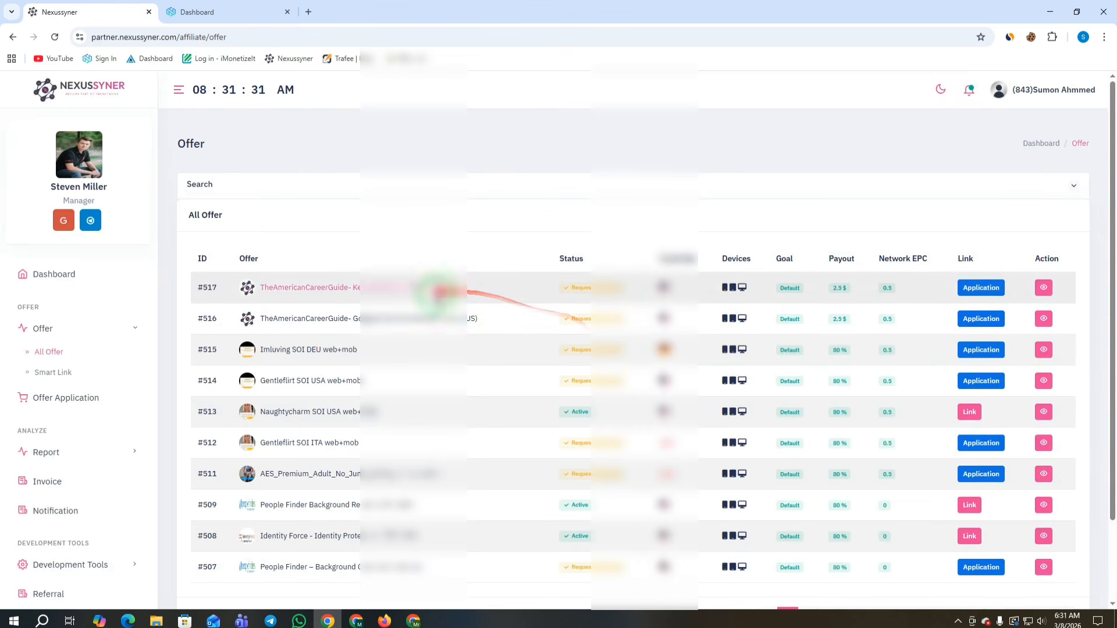
scroll(349, 303, down, 1)
drag(176, 285, 529, 403)
click(433, 143)
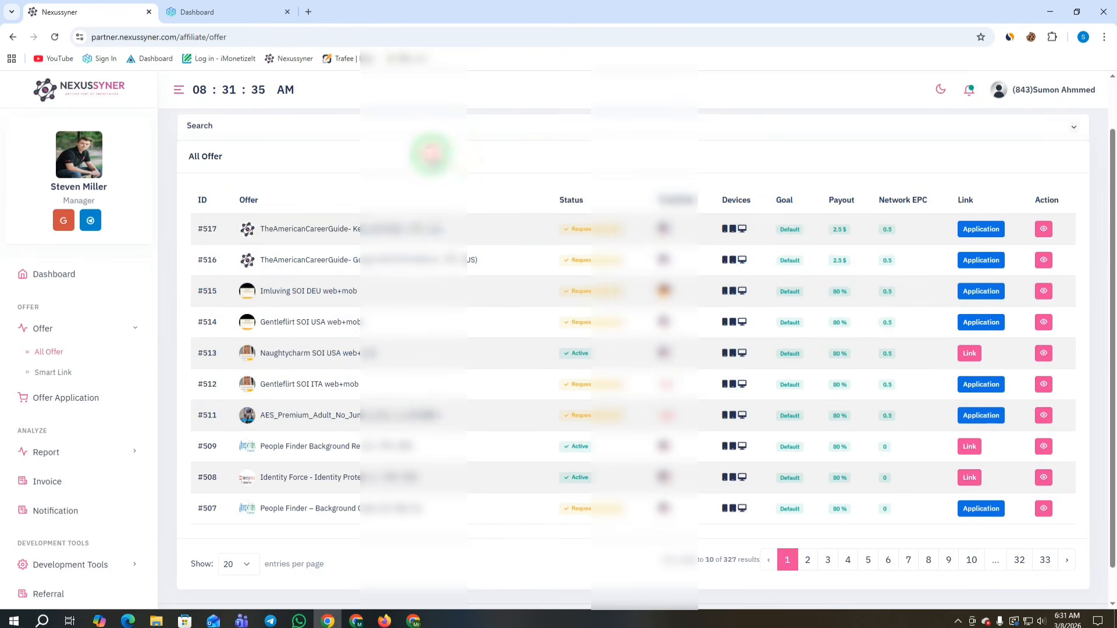
scroll(931, 216, up, 1)
Step: Reveal the offer search filters and scroll the Category options down to Adult
click(1074, 185)
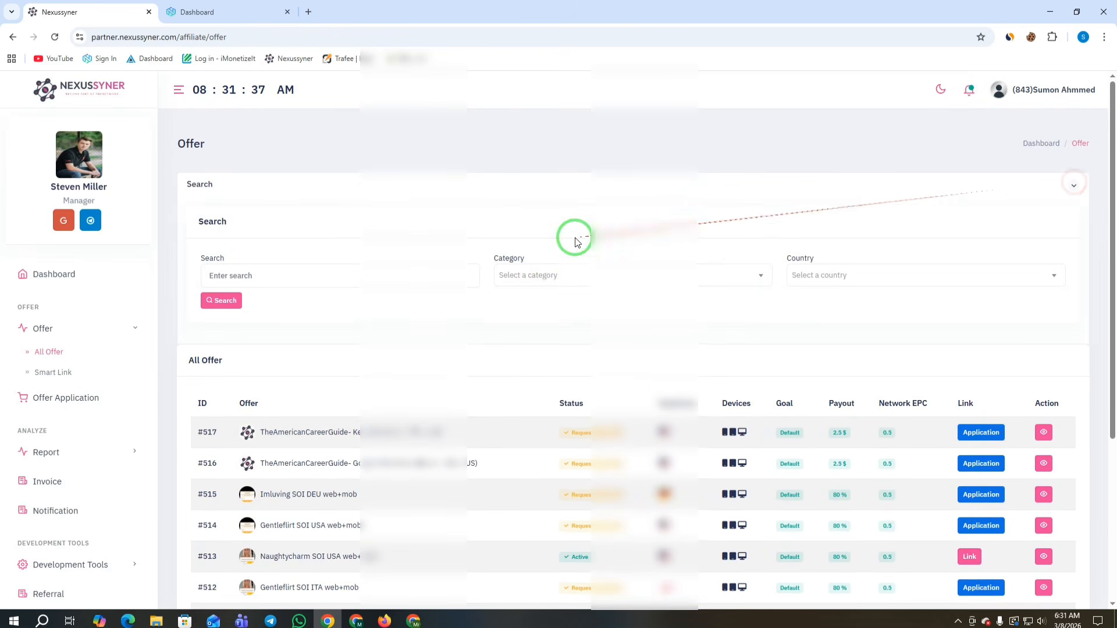
click(528, 276)
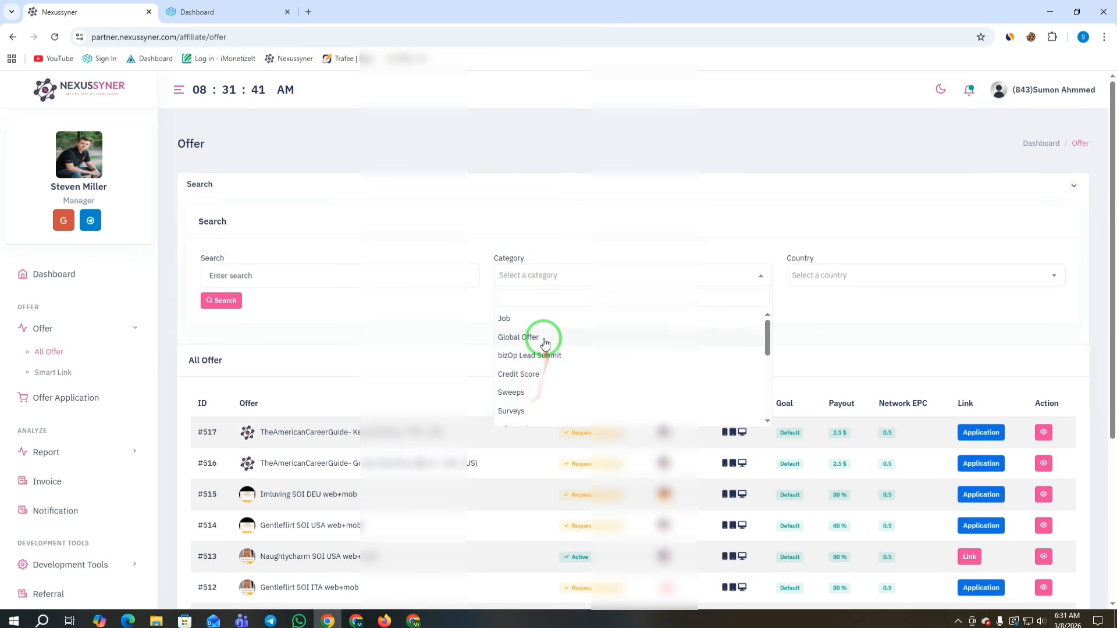
scroll(543, 343, down, 5)
scroll(543, 353, down, 1)
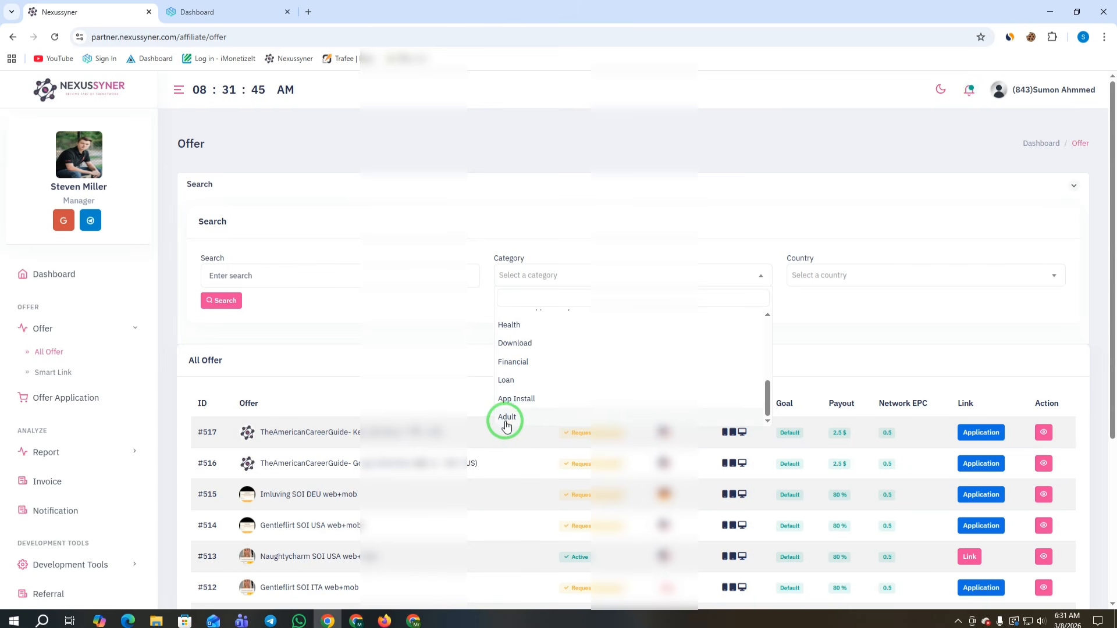
Step: Answer the niche question with adult, dating and email-submit offers, and copy the CPA/CPL question text
click(416, 620)
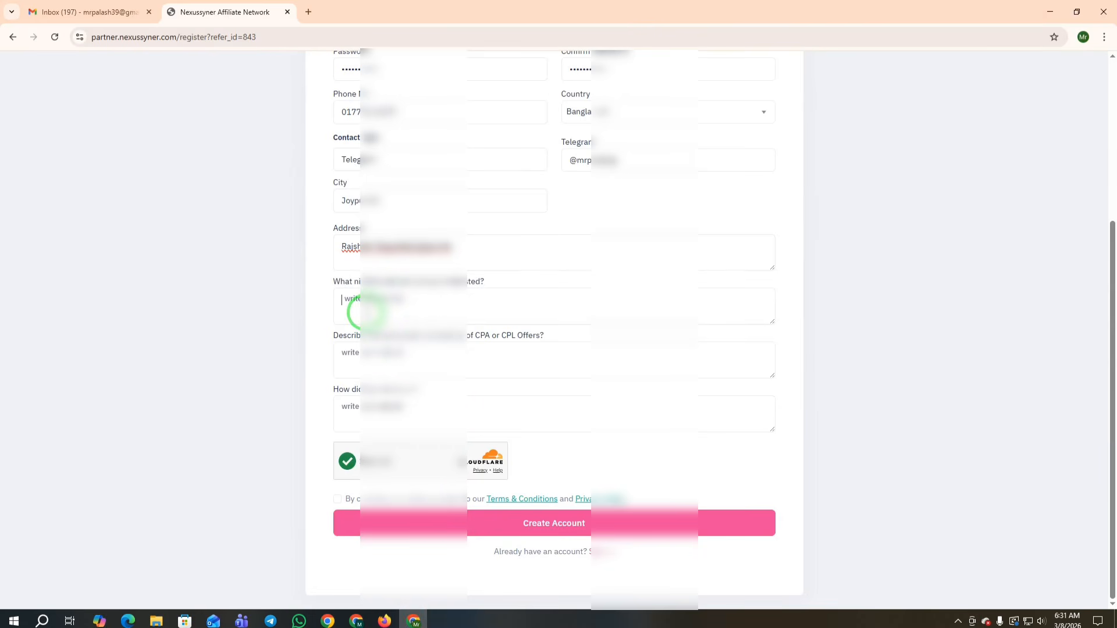
text(adult, dat ing,  offer)
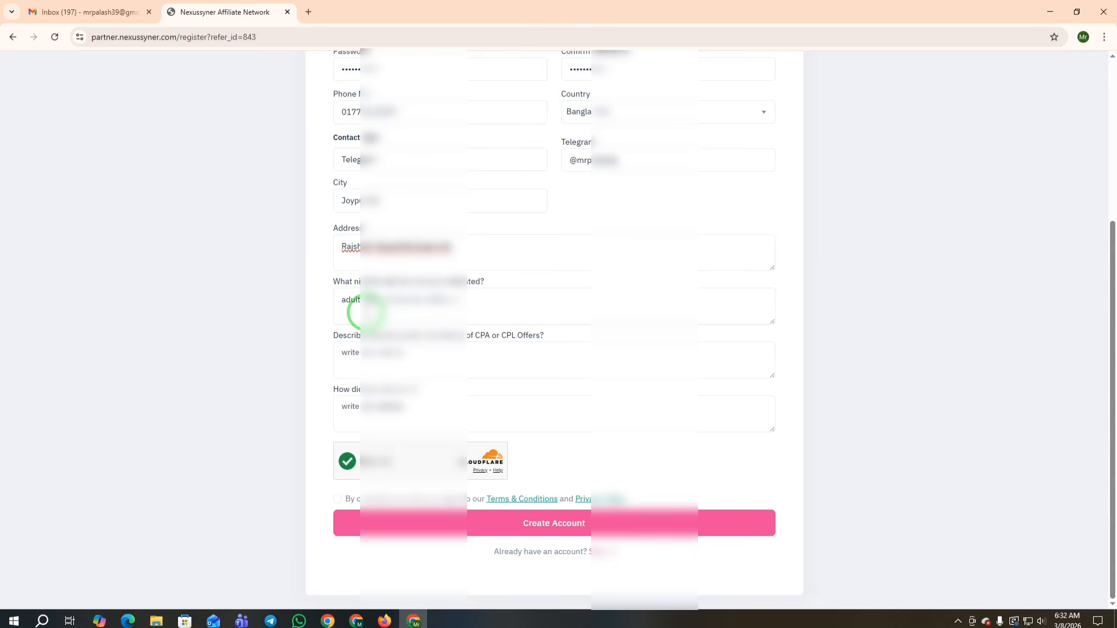
text( email)
text( sunmit)
text( offers)
text( etc)
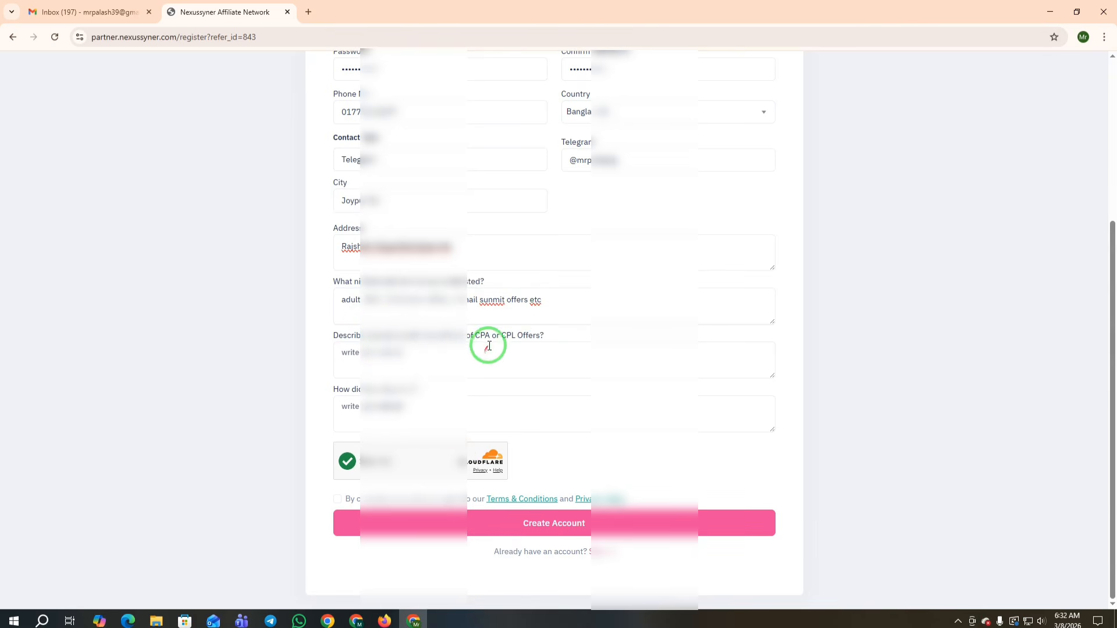
mouse_move(543, 336)
mouse_down()
mouse_move(333, 342)
mouse_move(328, 5)
mouse_up()
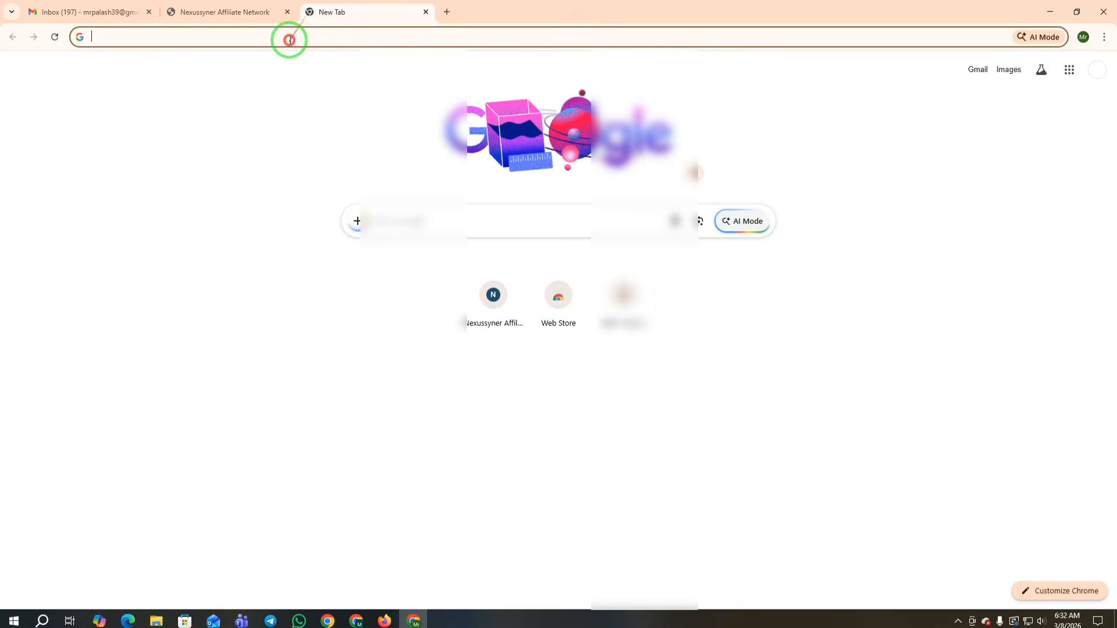
Step: Search for chatgpt and open chatgpt.com, dismissing the Google sign-in prompt
click(288, 37)
text(chatgpt)
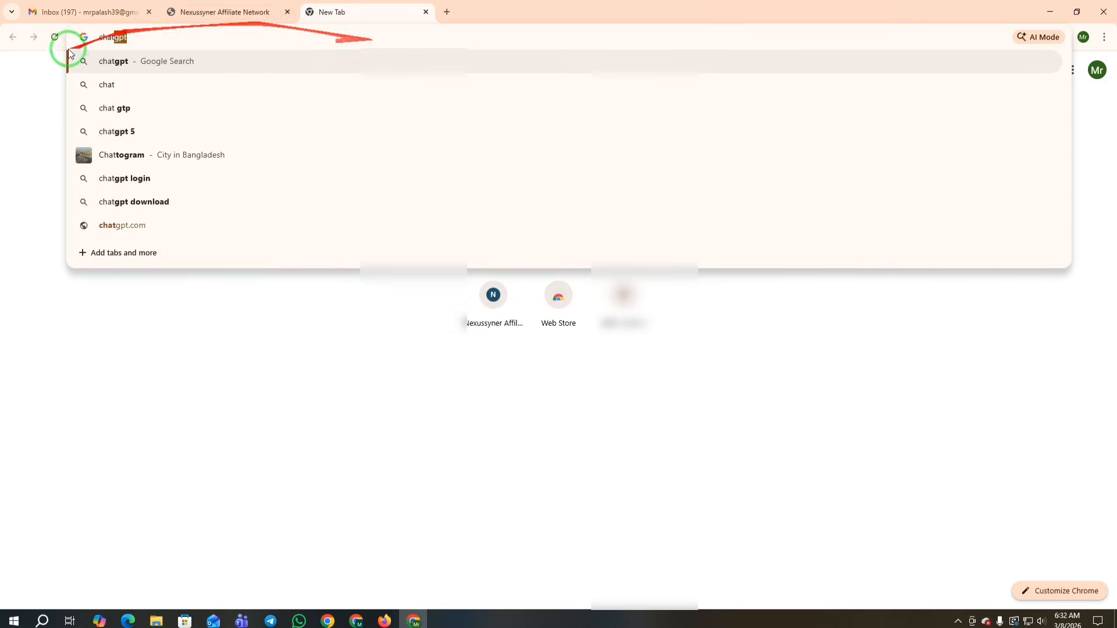
click(150, 61)
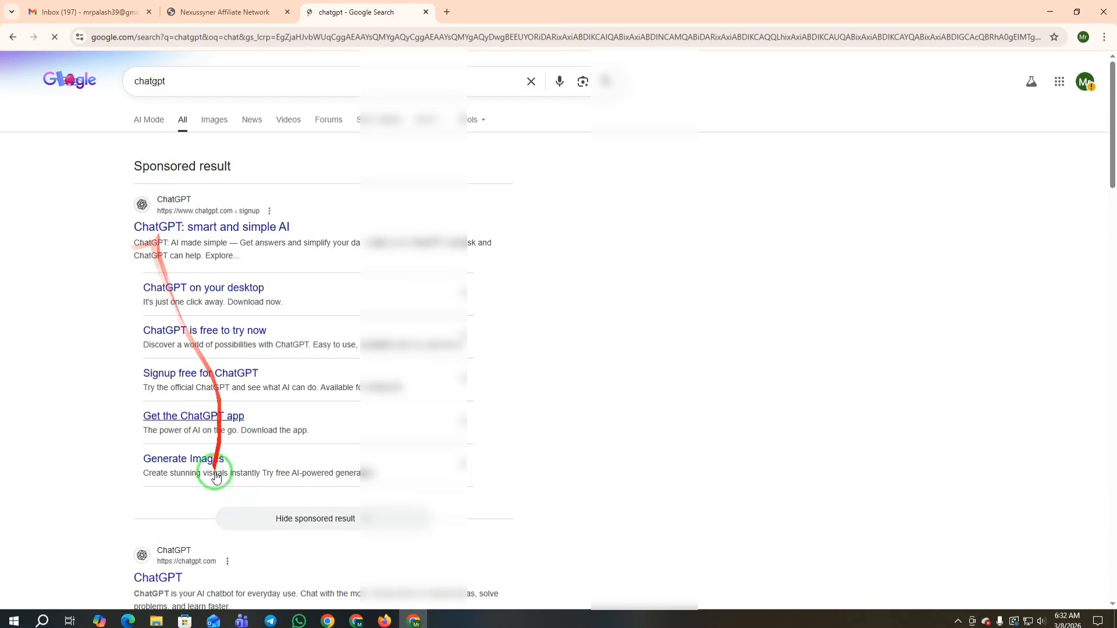
click(156, 578)
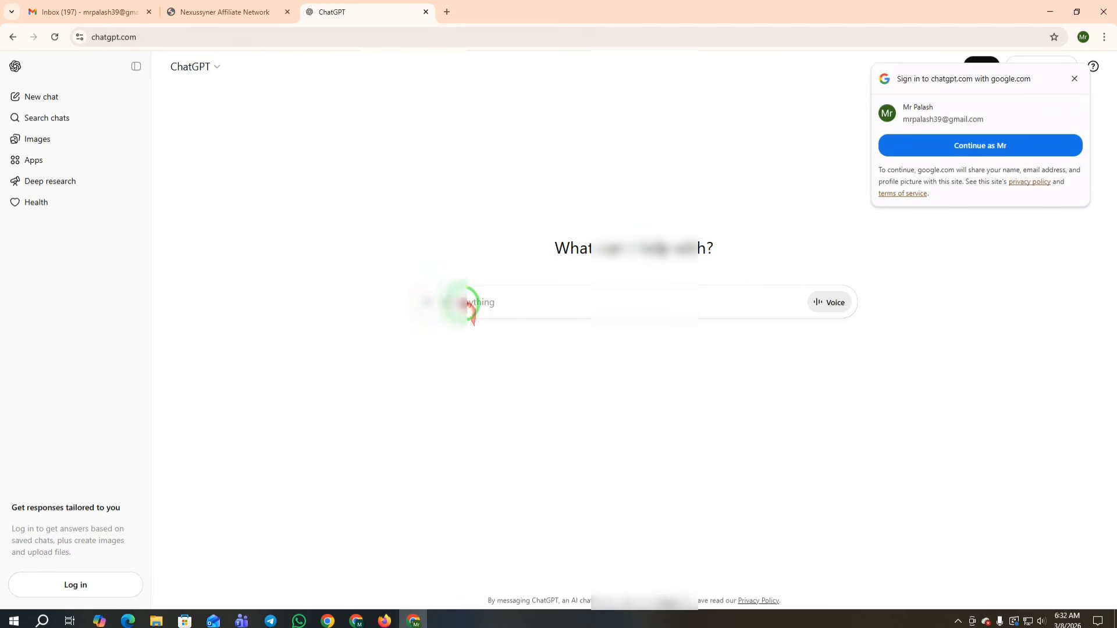
click(1076, 78)
Step: Ask ChatGPT the CPA/CPL promotion question for a 10-point answer and copy the social media point
click(469, 302)
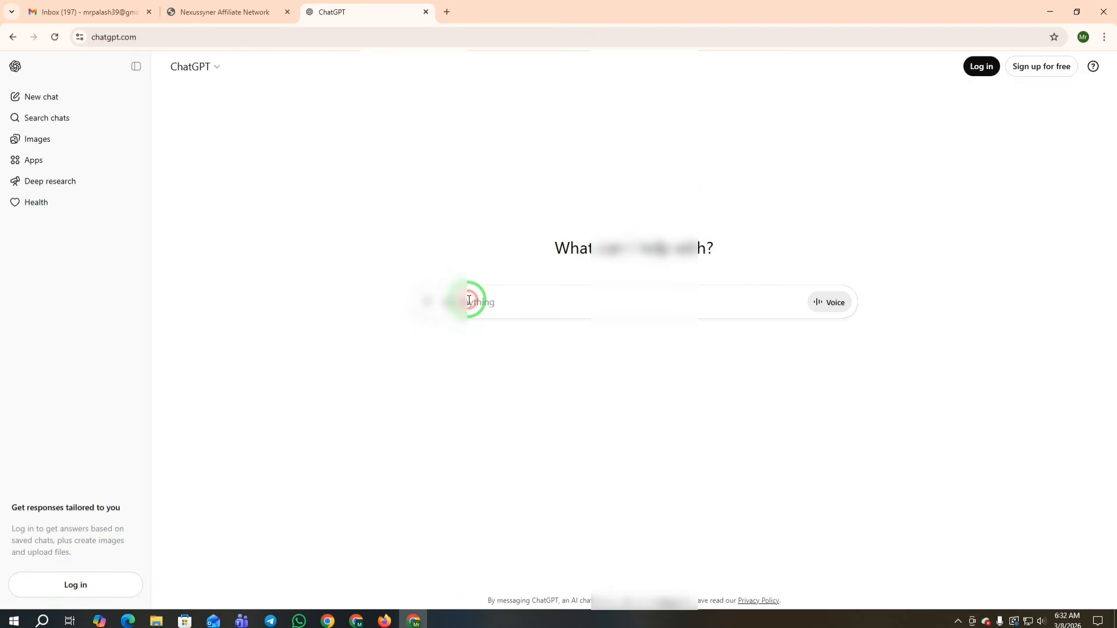
key(ctrl+v)
click(656, 302)
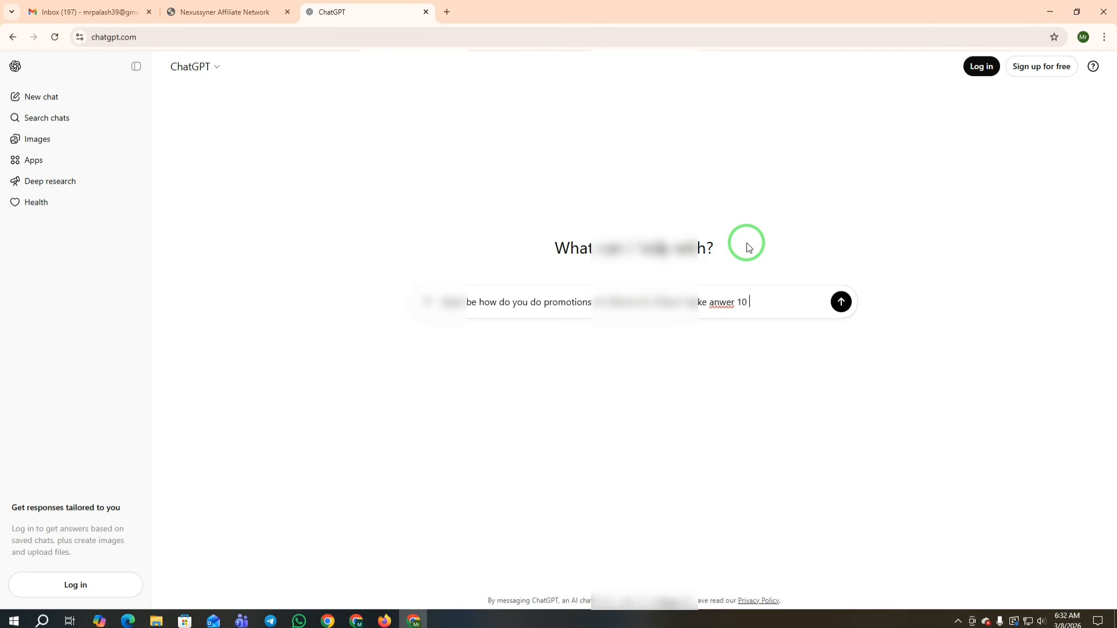
key(Return)
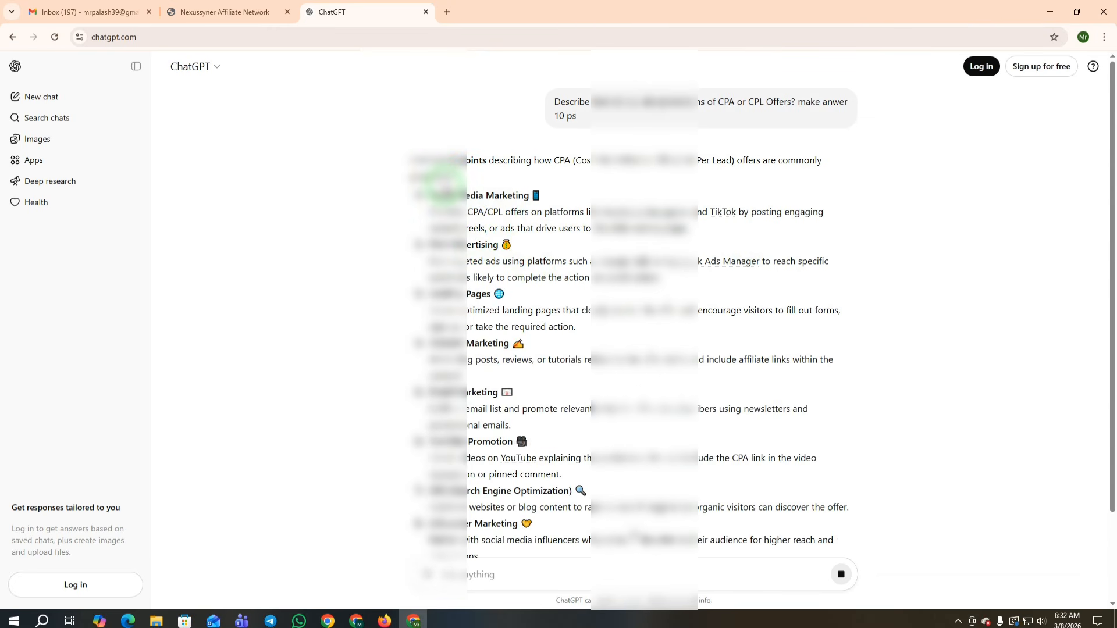
scroll(443, 185, down, 3)
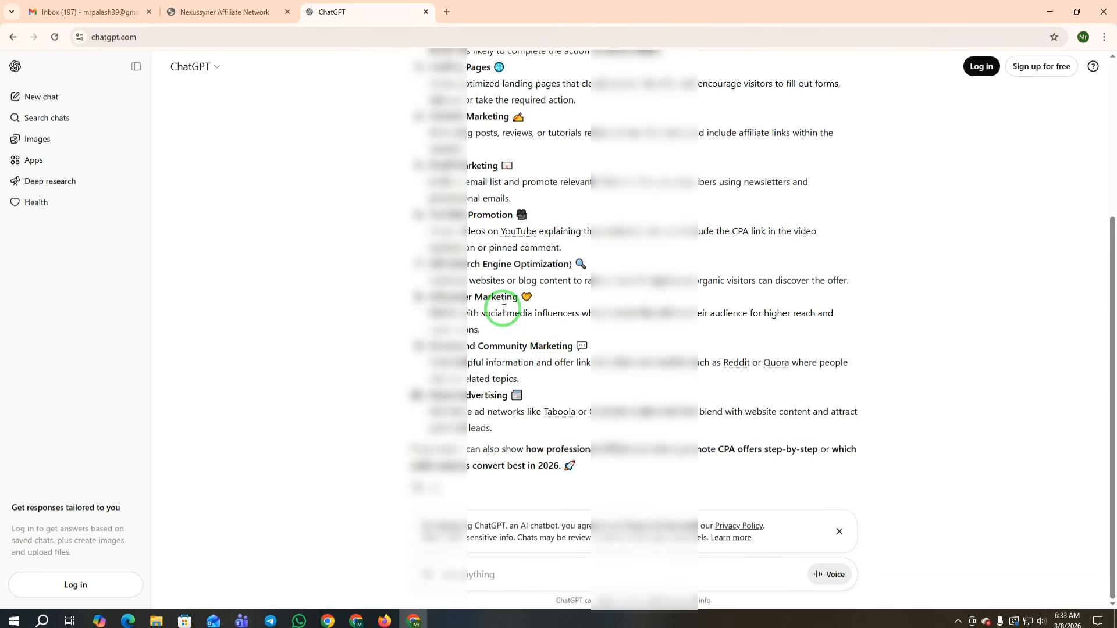
scroll(499, 311, up, 1)
drag(434, 289, 678, 169)
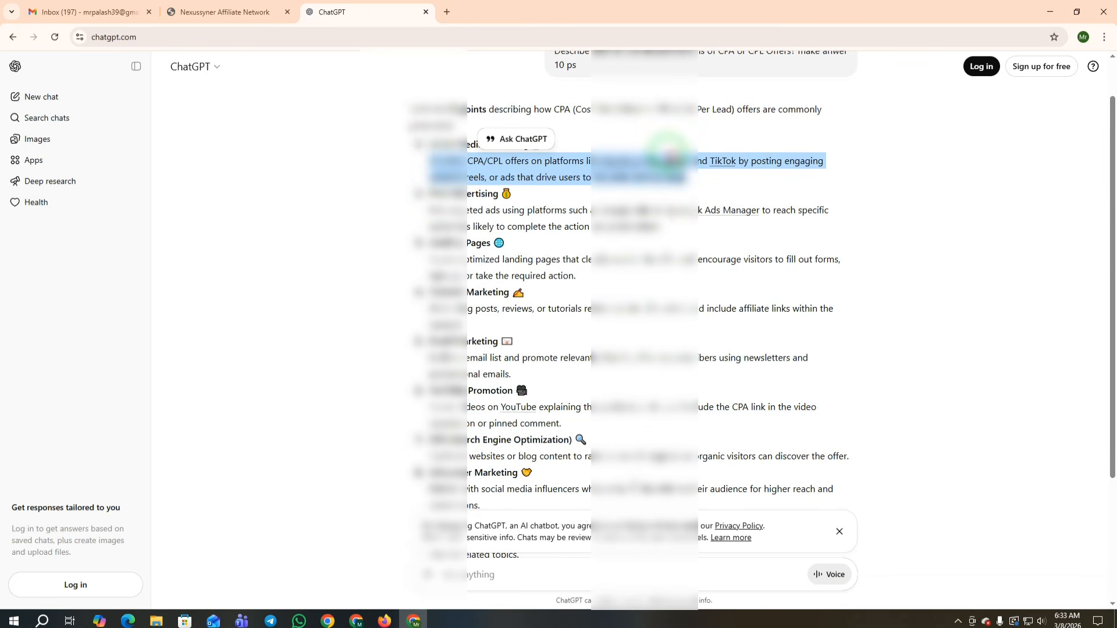
click(327, 621)
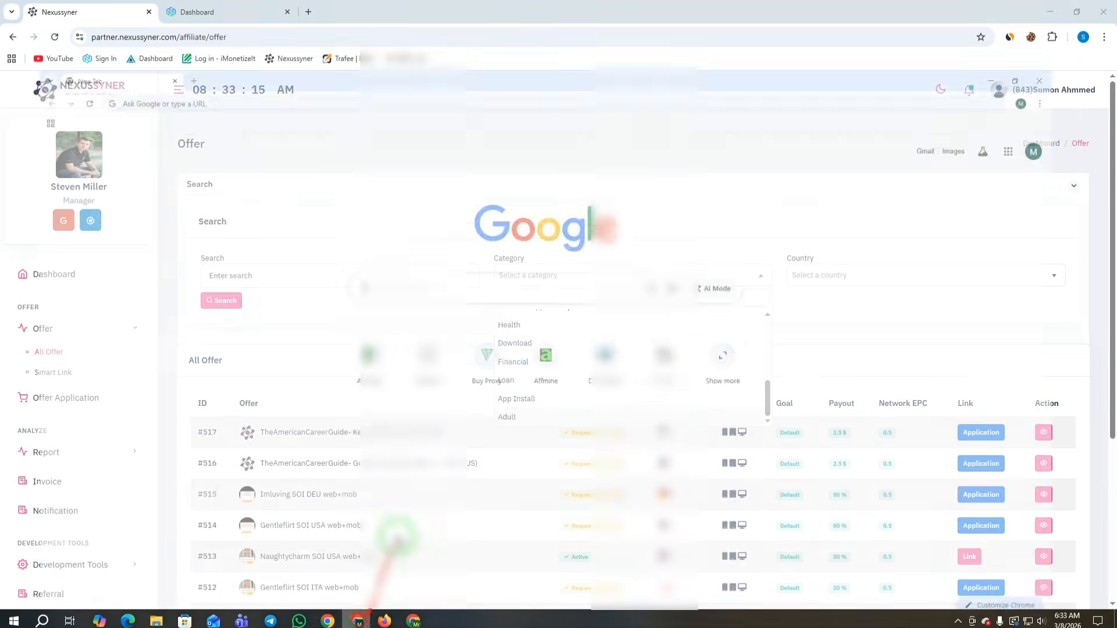
Step: Fill in the CPA/CPL promotion answer and the how-did-you-hear field on the registration form
click(413, 622)
click(248, 12)
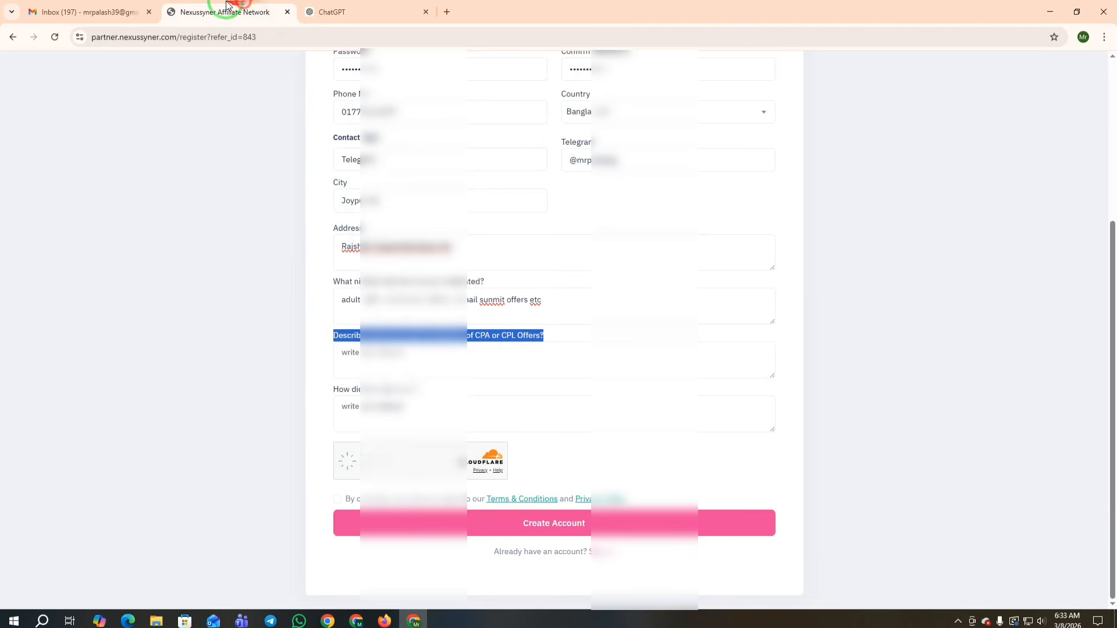
click(359, 366)
key(ctrl+v)
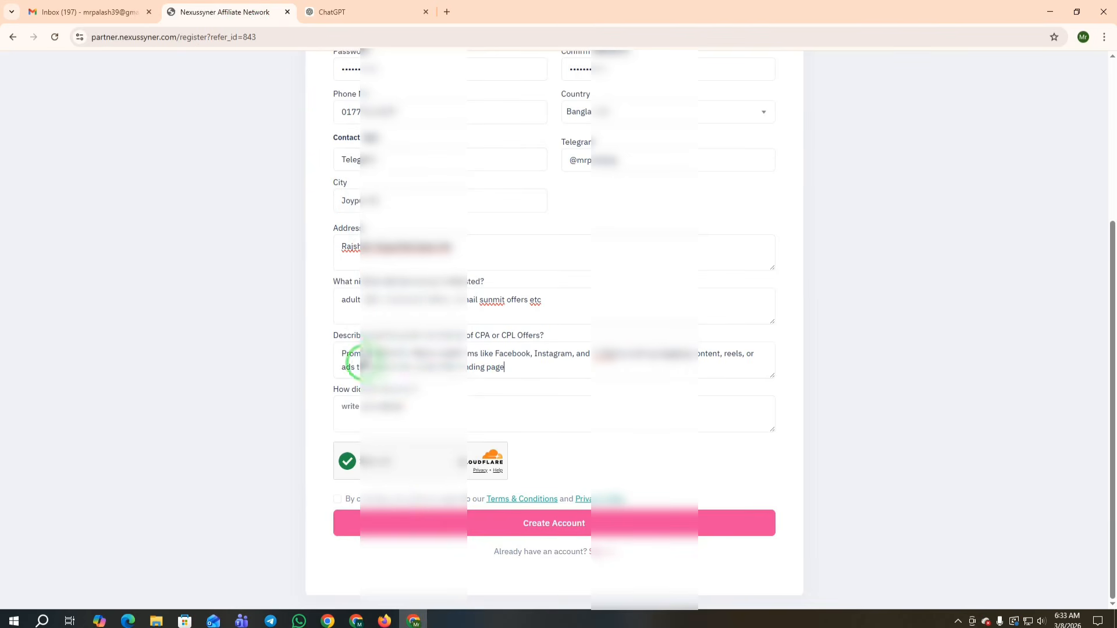
click(372, 404)
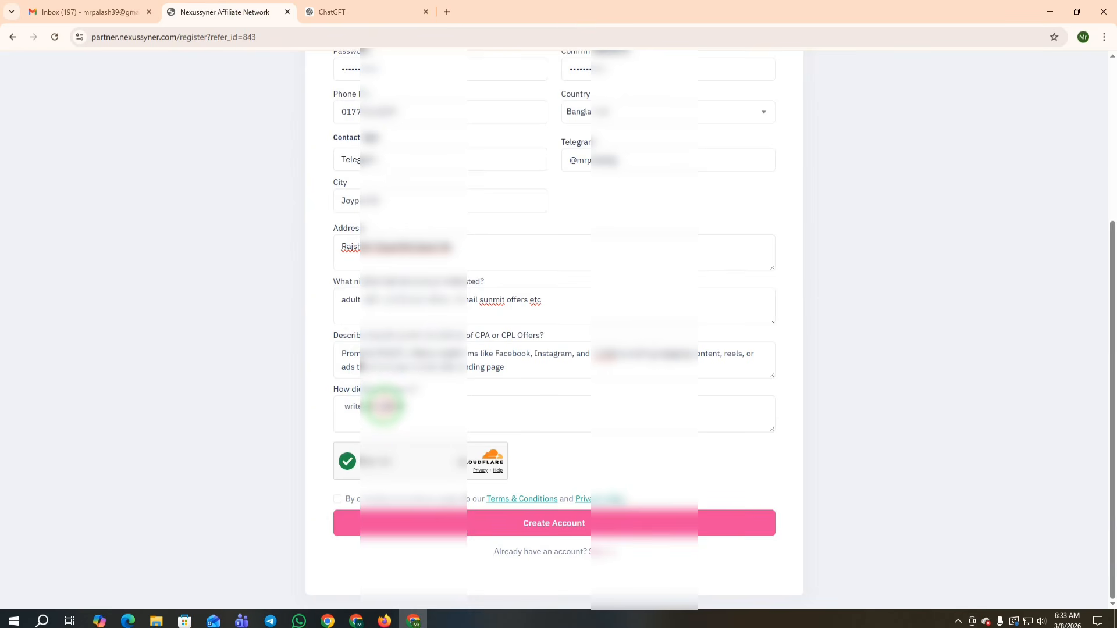
text(f)
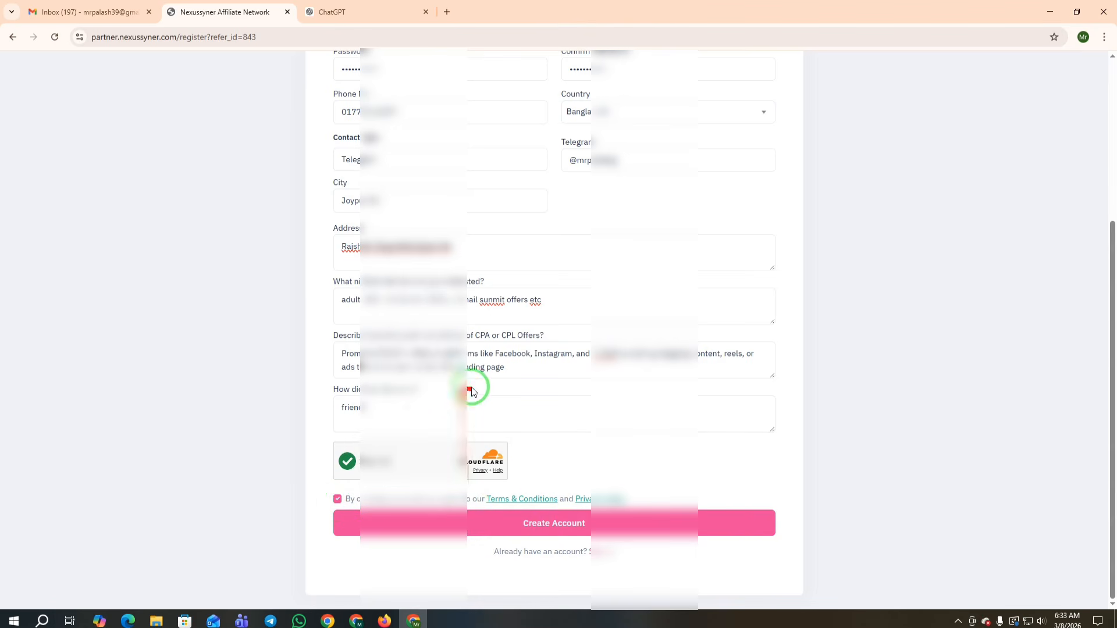
Step: Submit the sign-up form, save the password but not the address details
click(556, 526)
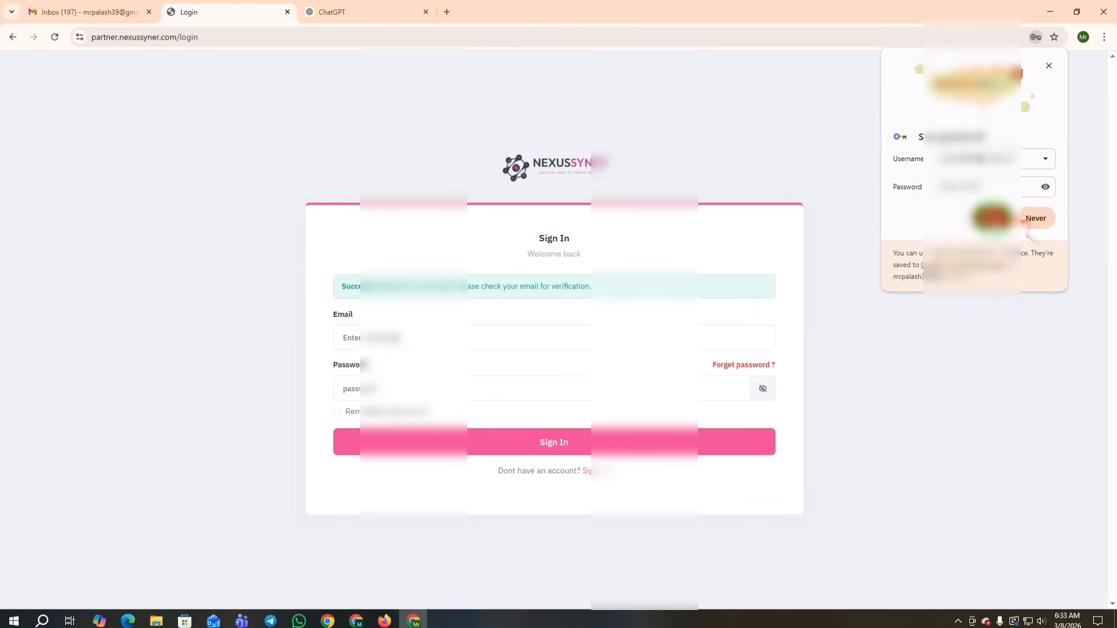
click(993, 219)
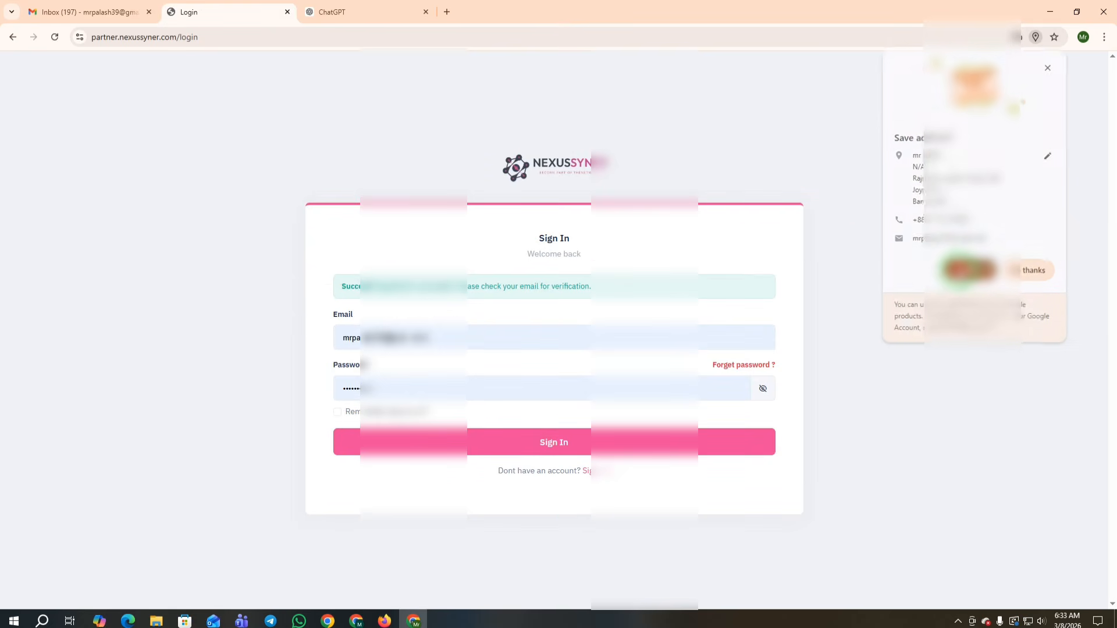
click(989, 271)
drag(334, 286, 619, 285)
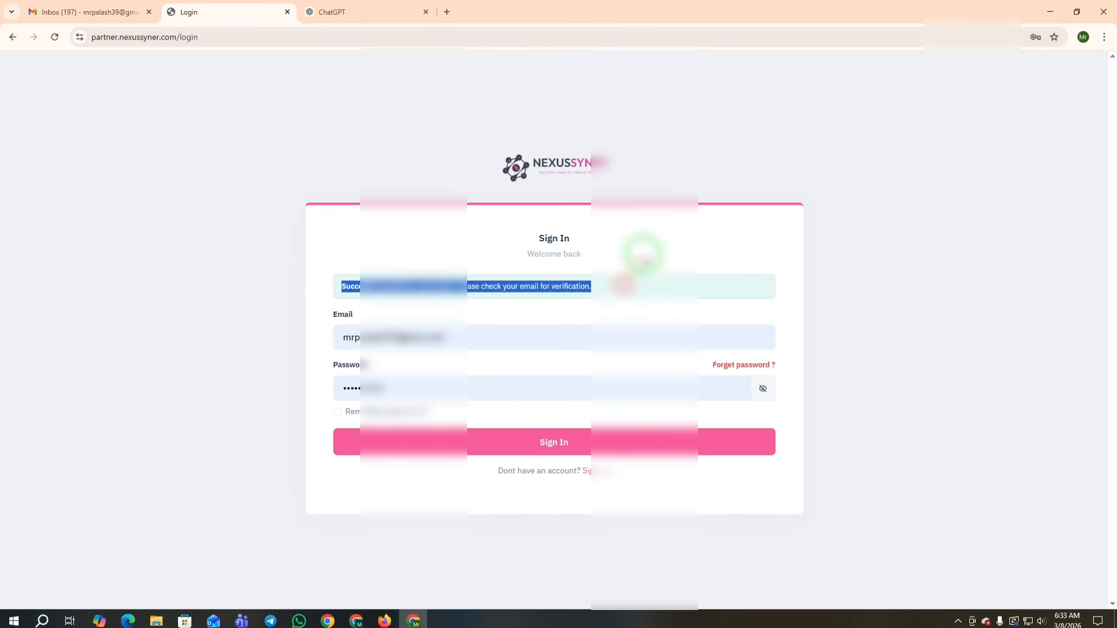
click(643, 249)
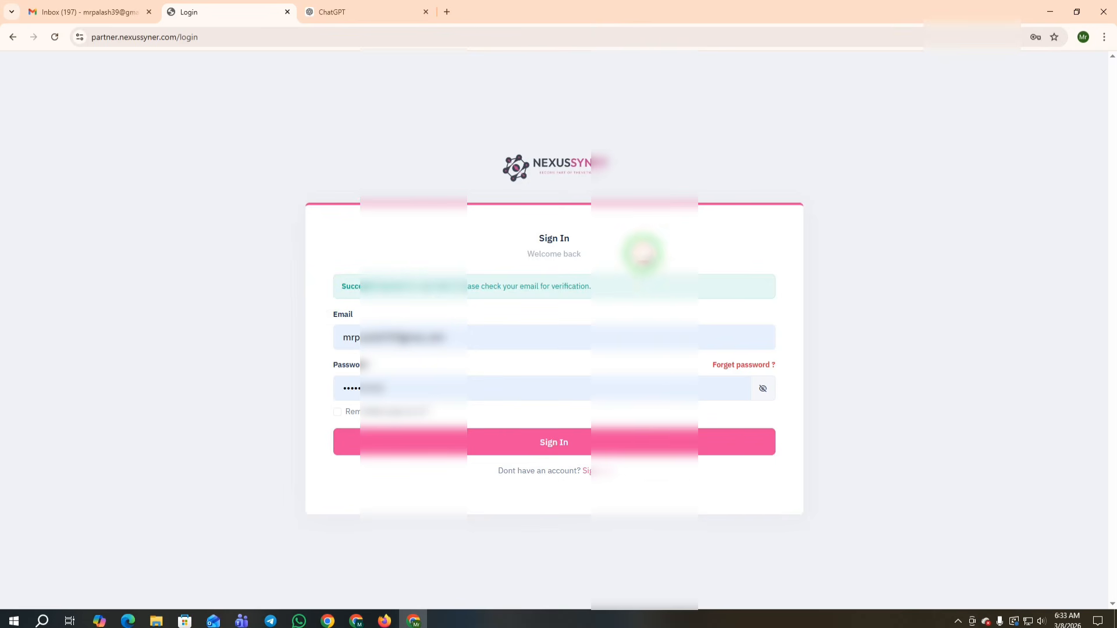
Step: Reload the Gmail inbox and check the Spam folder for the verification email
click(87, 11)
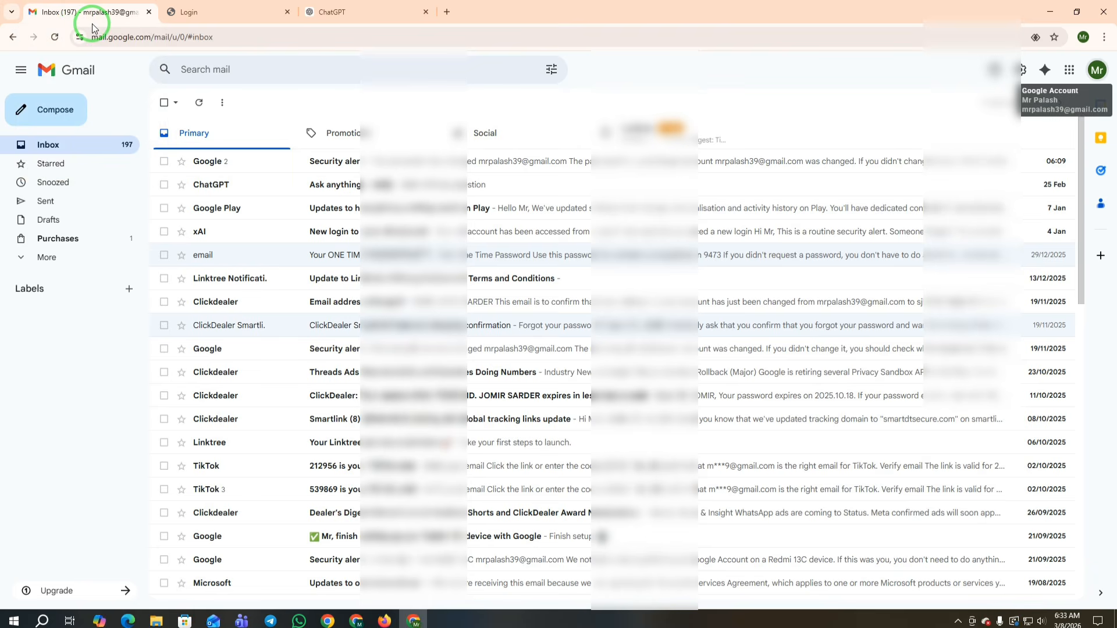
click(43, 144)
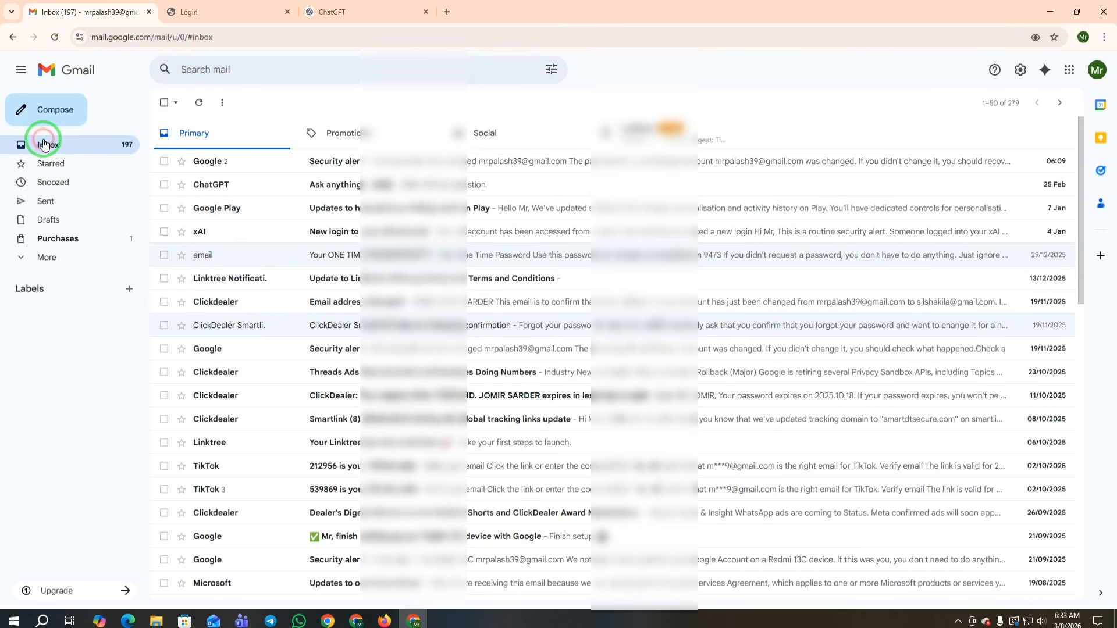
click(52, 38)
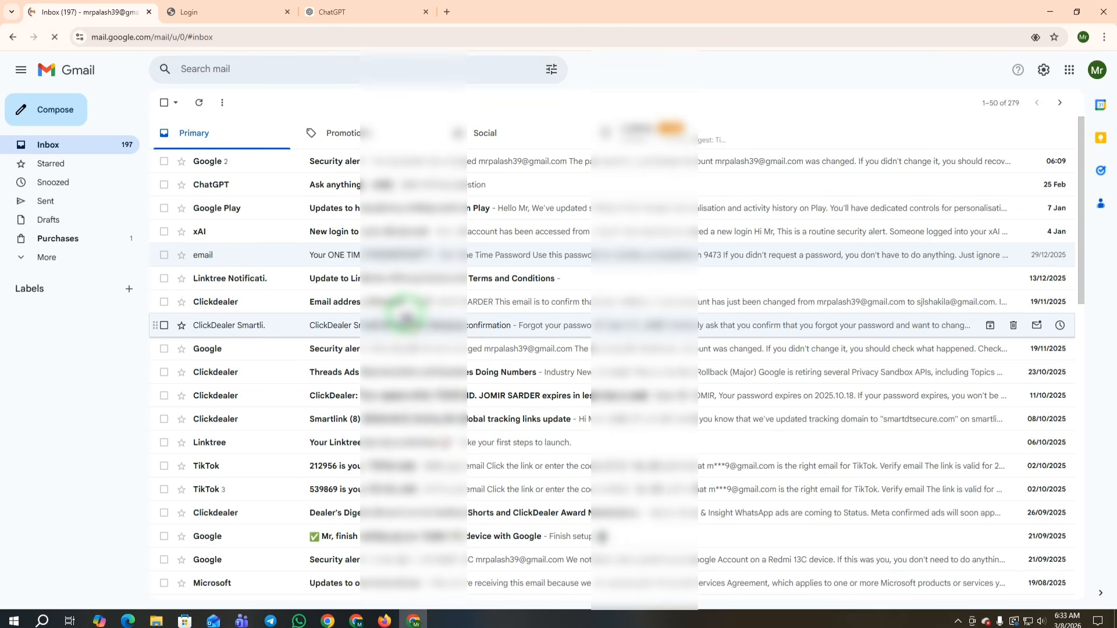
click(40, 256)
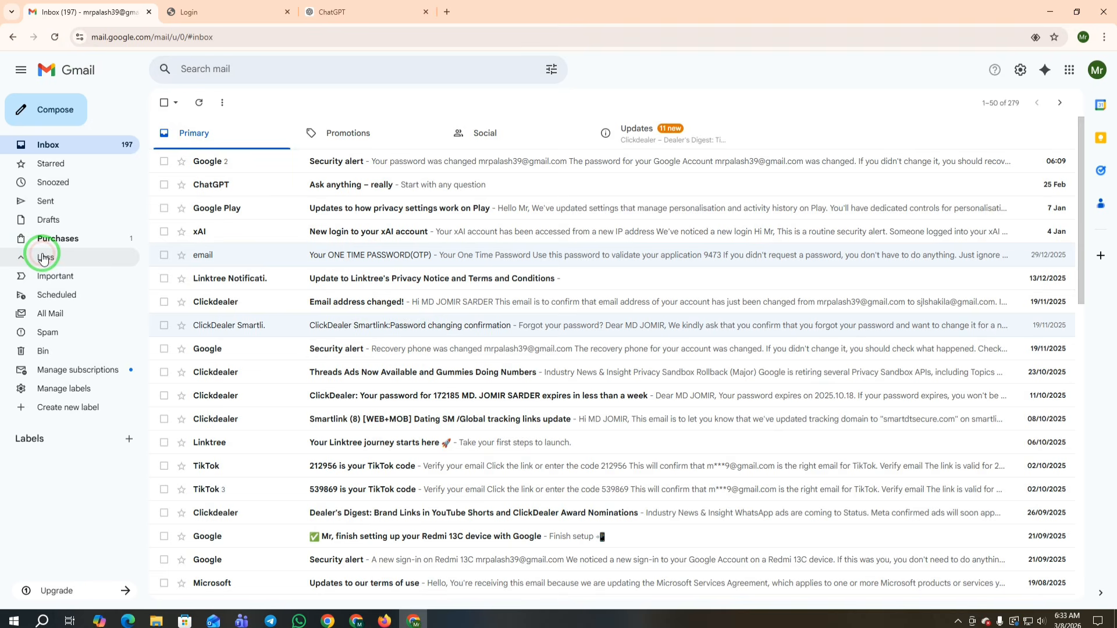
click(63, 337)
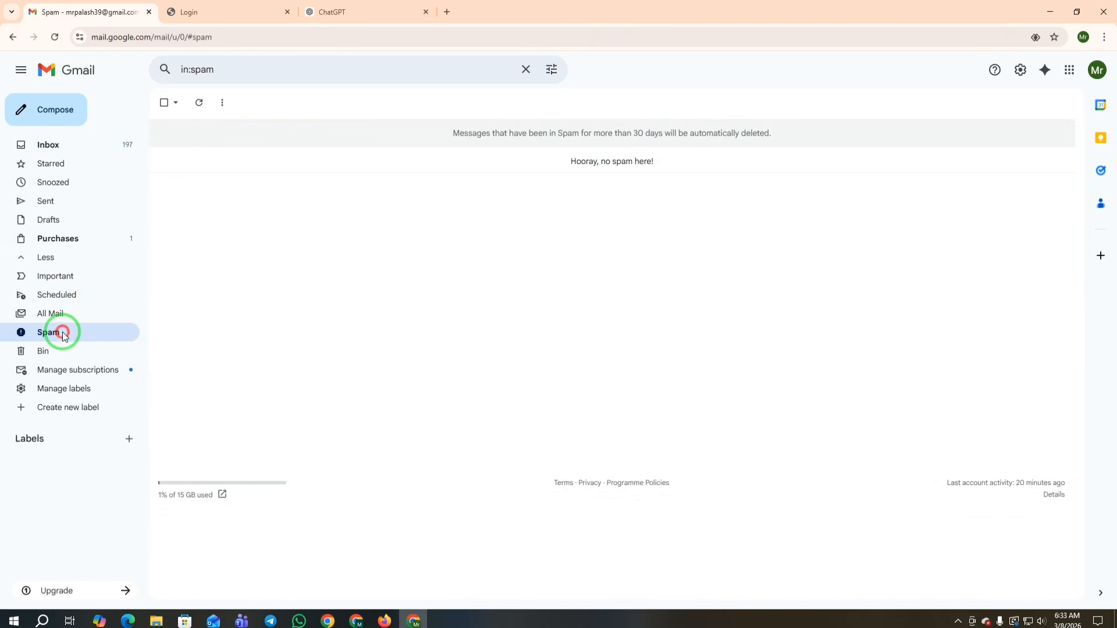
click(57, 149)
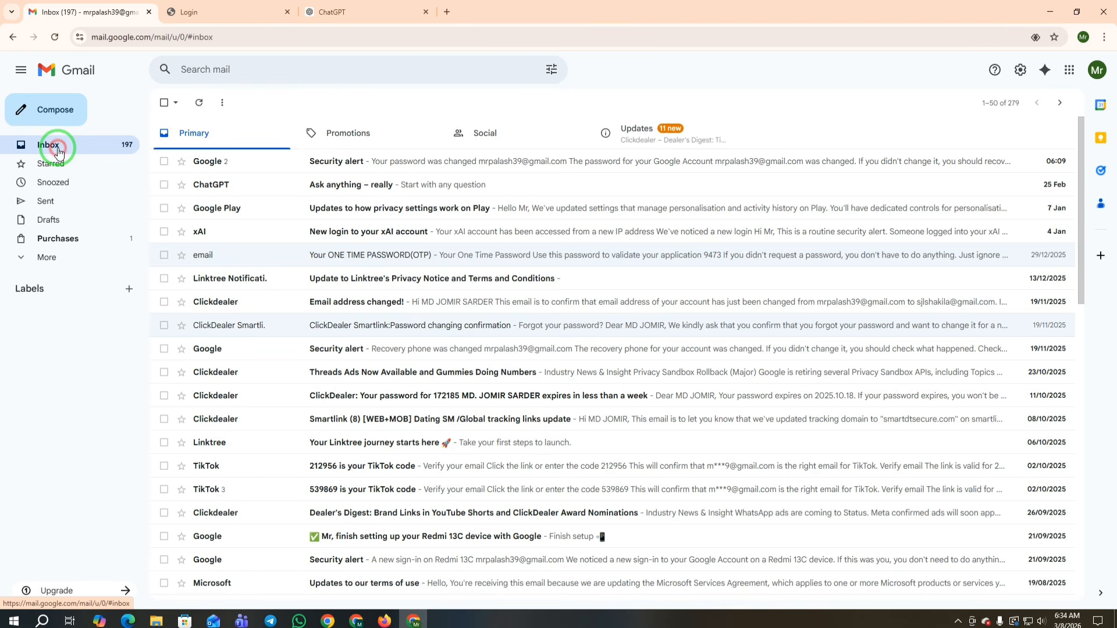
Step: Look through the Promotions, Social and Updates categories, then return to the Primary inbox
click(342, 142)
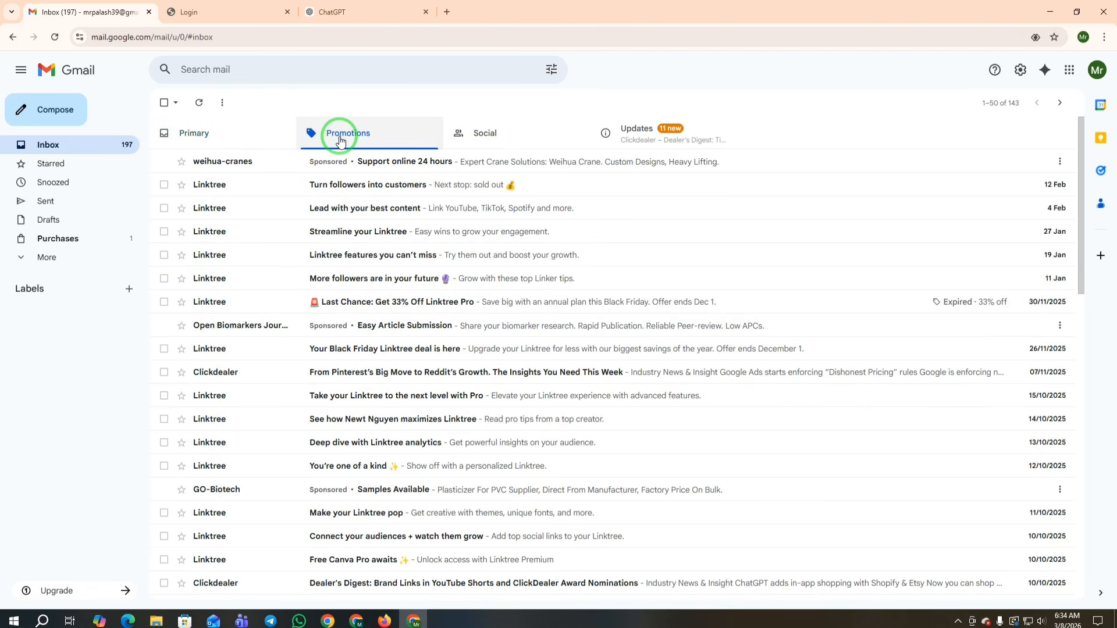
click(487, 139)
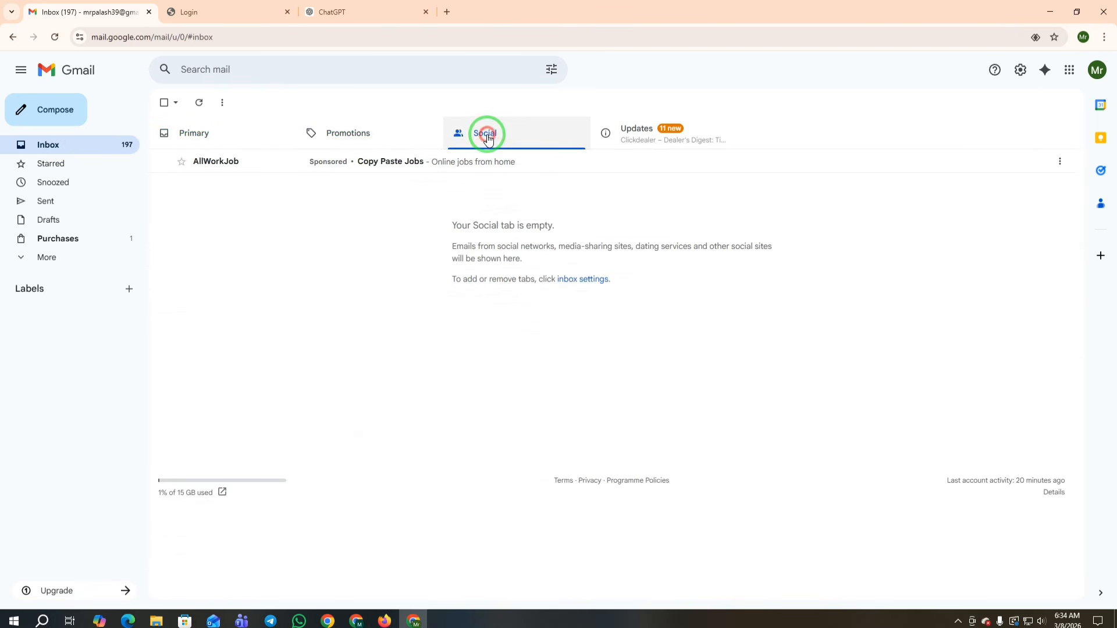
click(635, 137)
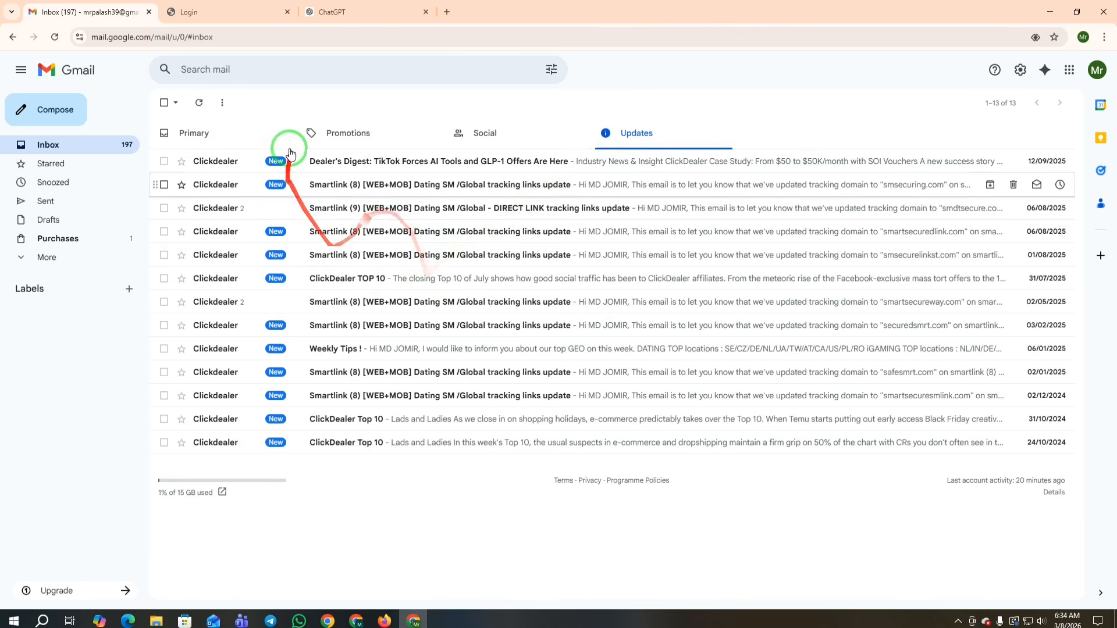
click(478, 135)
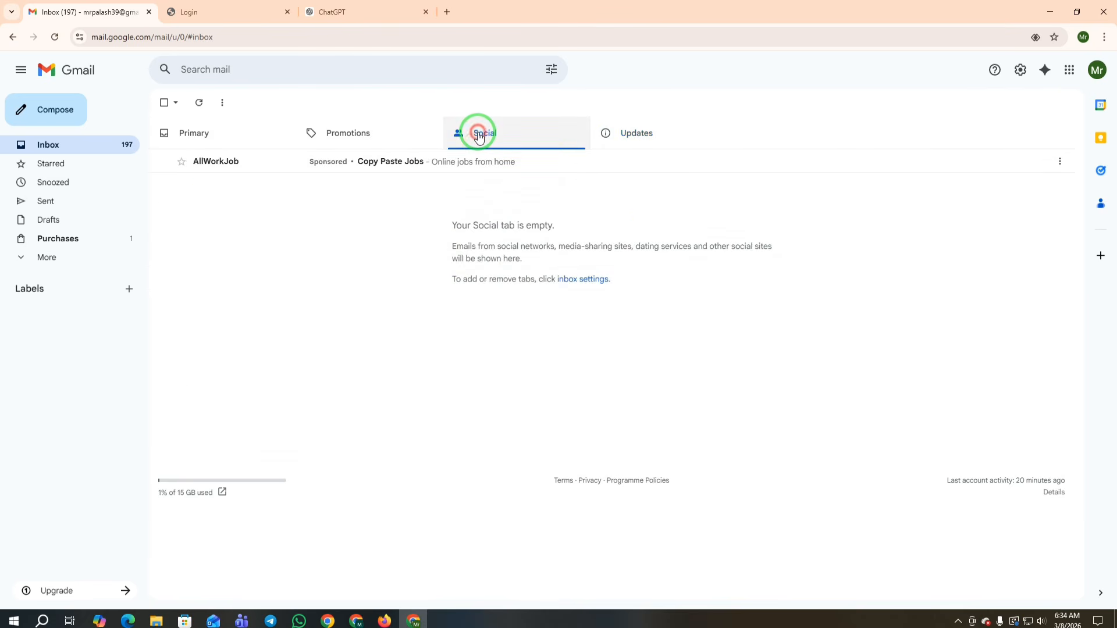
click(332, 133)
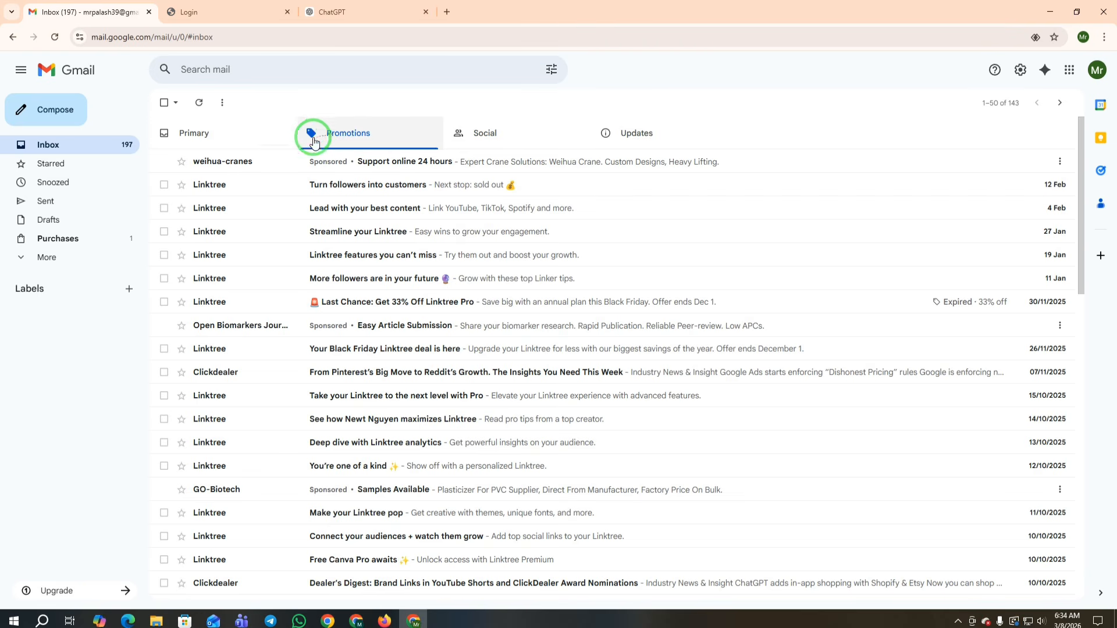
click(219, 147)
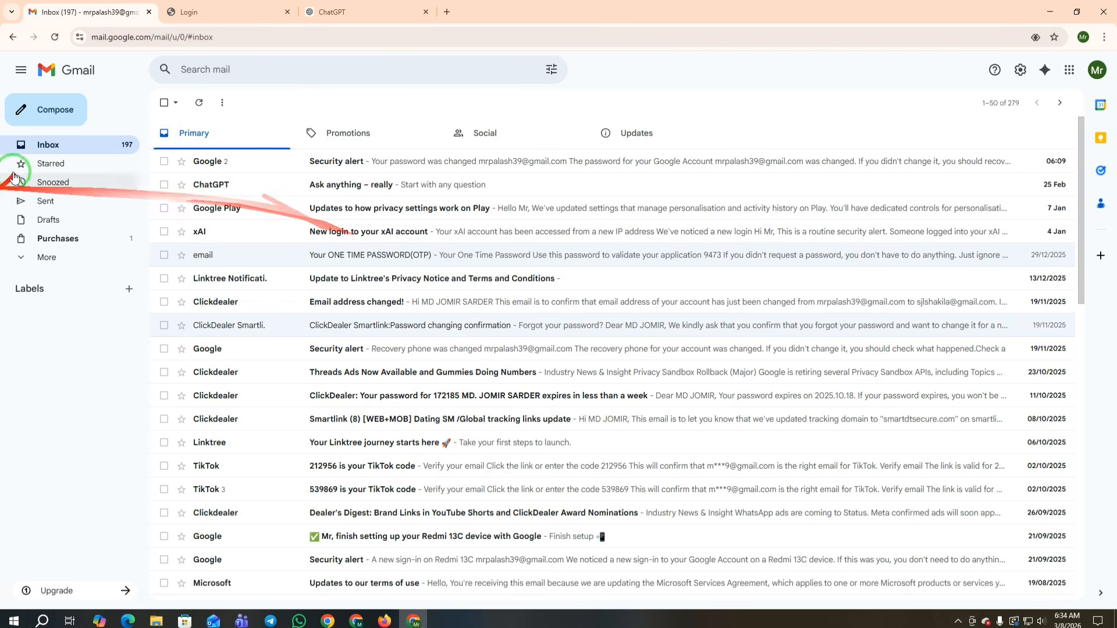
click(49, 149)
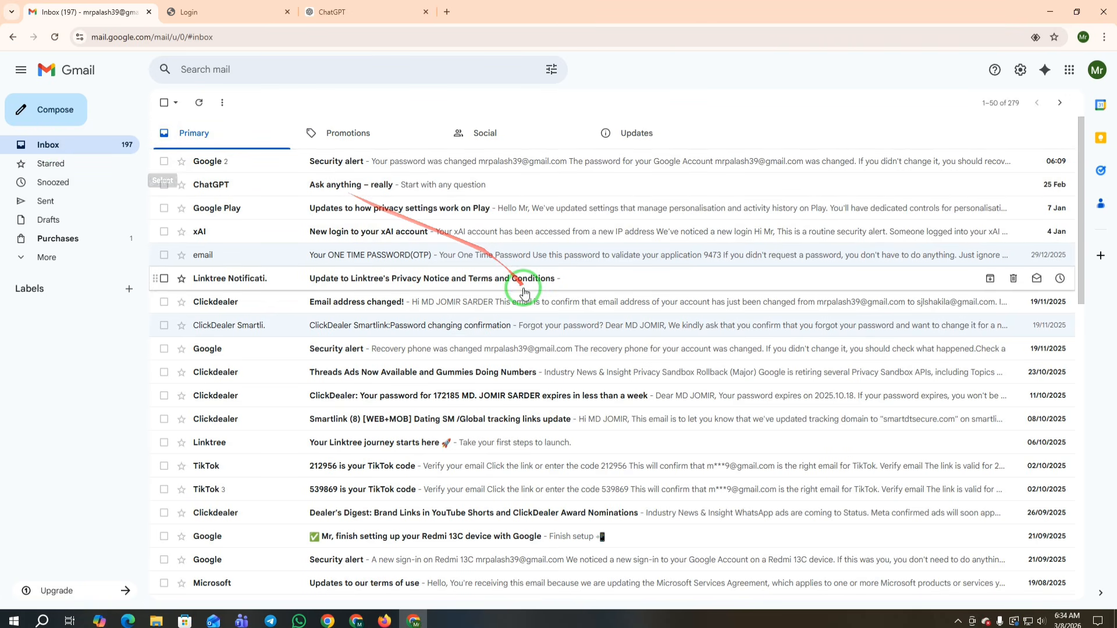
Step: Try signing in to Nexussyner, see the 'email not verified' error, and return to Gmail
click(189, 12)
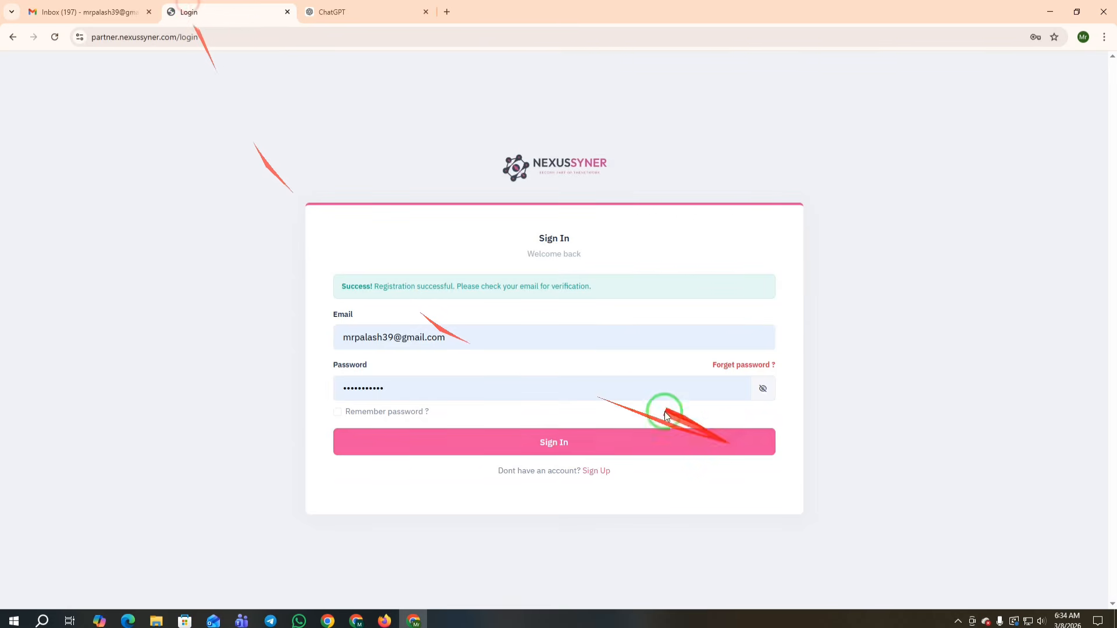
drag(341, 286, 631, 289)
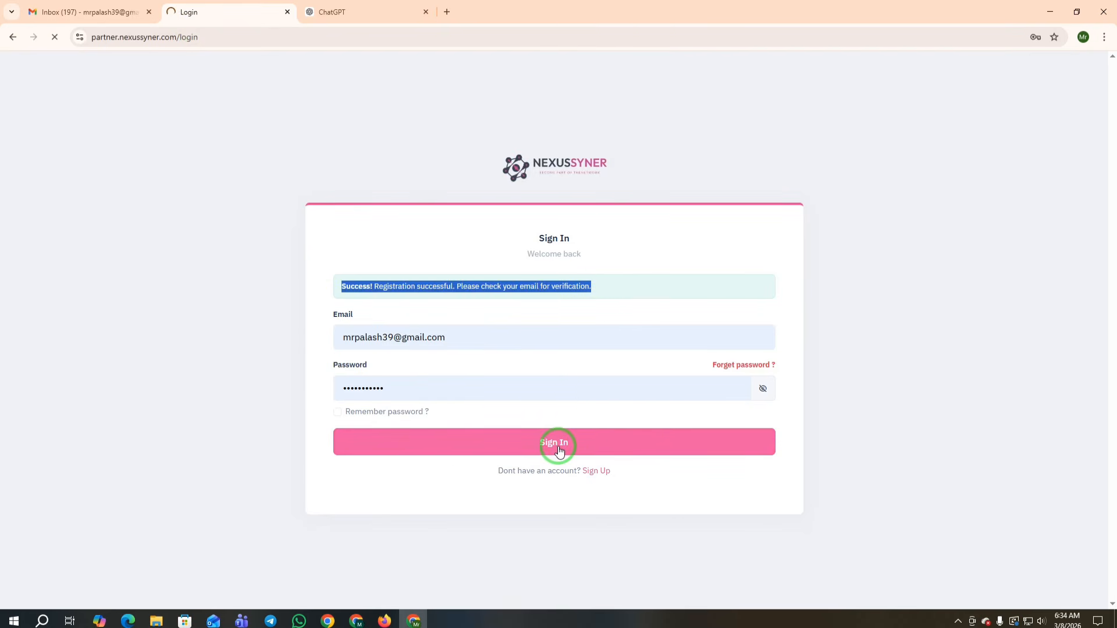
drag(341, 287, 727, 289)
click(87, 12)
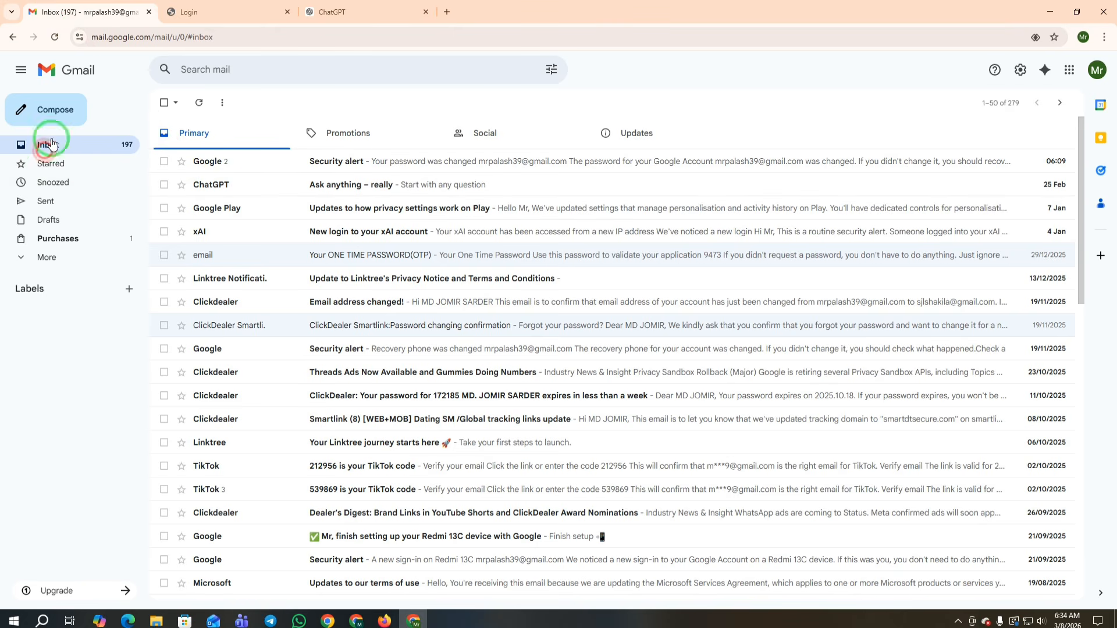
Step: Reload Gmail and scan the Promotions, Social and Updates categories for the verification email
click(54, 39)
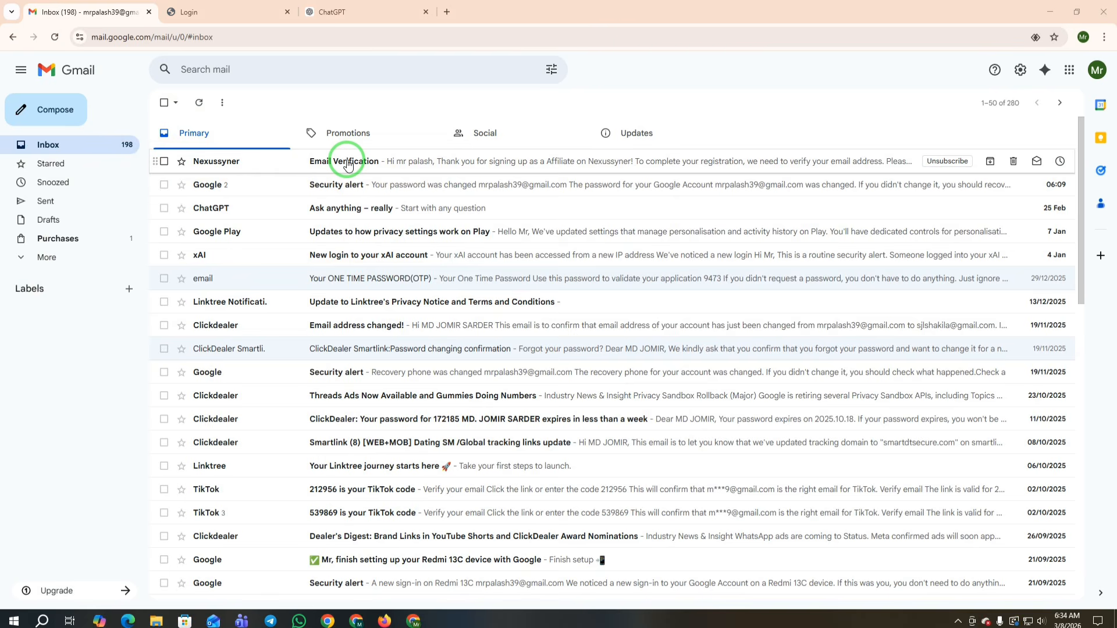
click(353, 132)
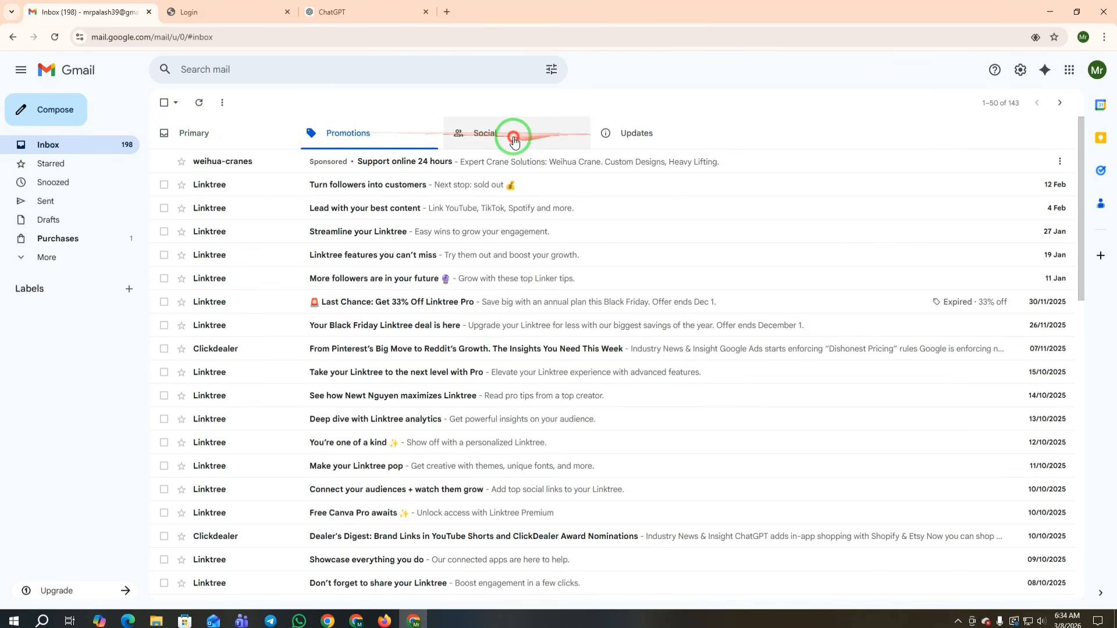
click(514, 137)
click(638, 138)
click(525, 138)
click(348, 134)
Step: Open the Nexussyner 'Email Verification' message in Primary and follow its Verify Email link
click(189, 137)
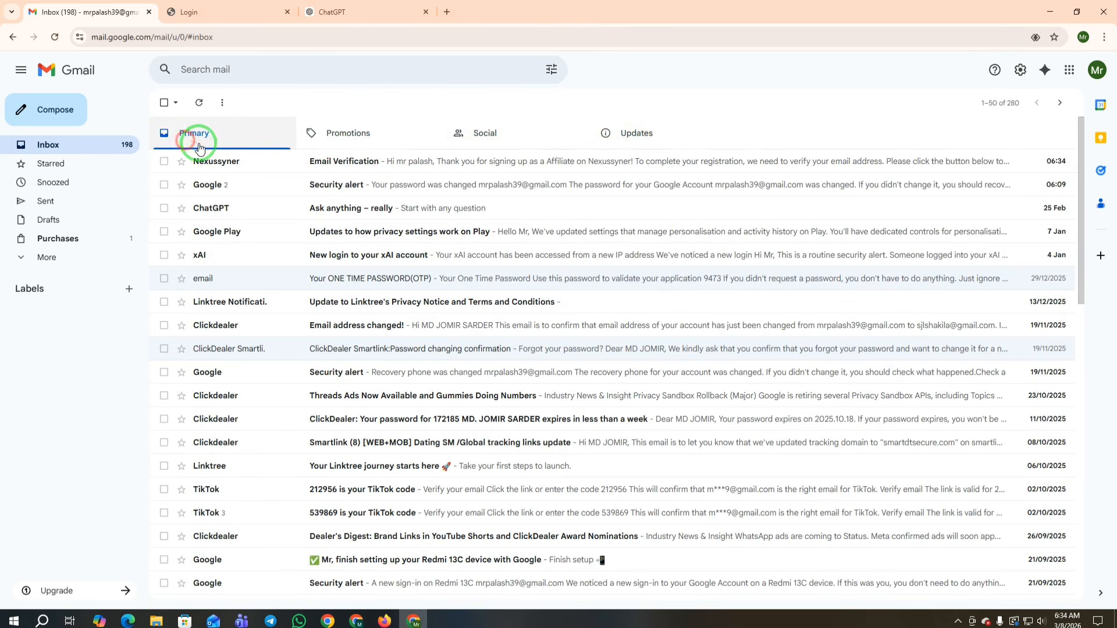
click(352, 161)
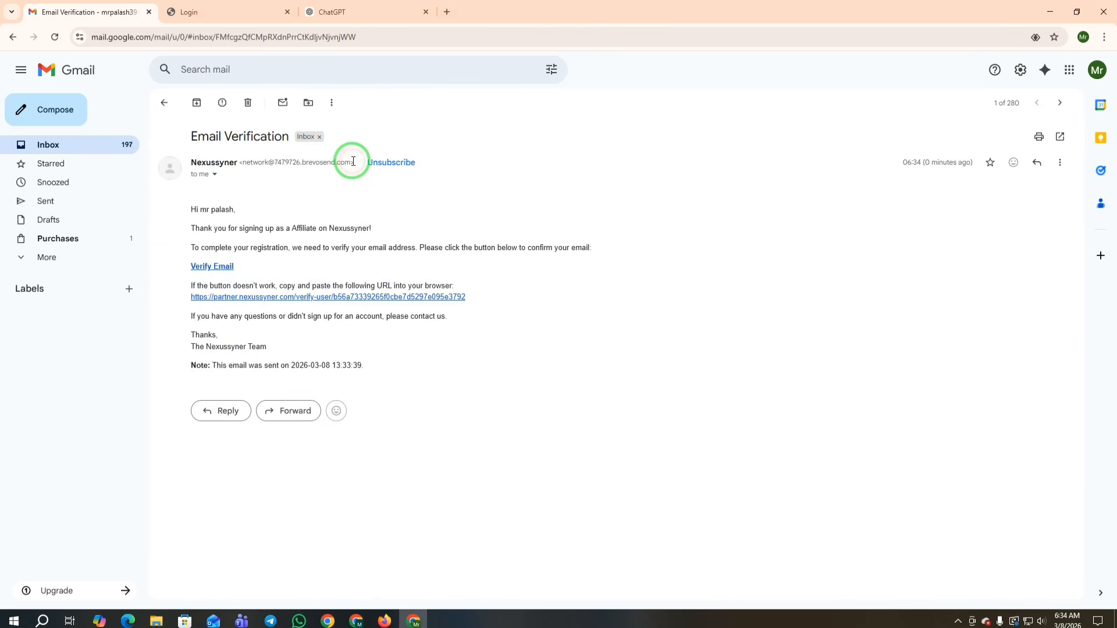
click(205, 269)
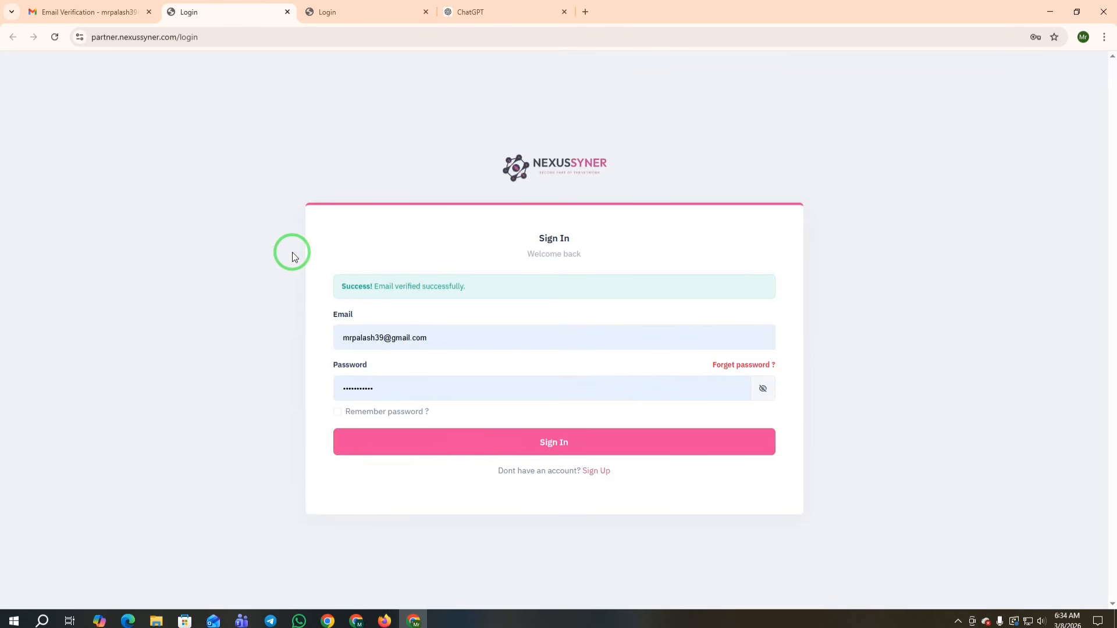
Step: Sign in with the newly verified account and see its status reported as Pending
drag(340, 282, 487, 278)
click(419, 218)
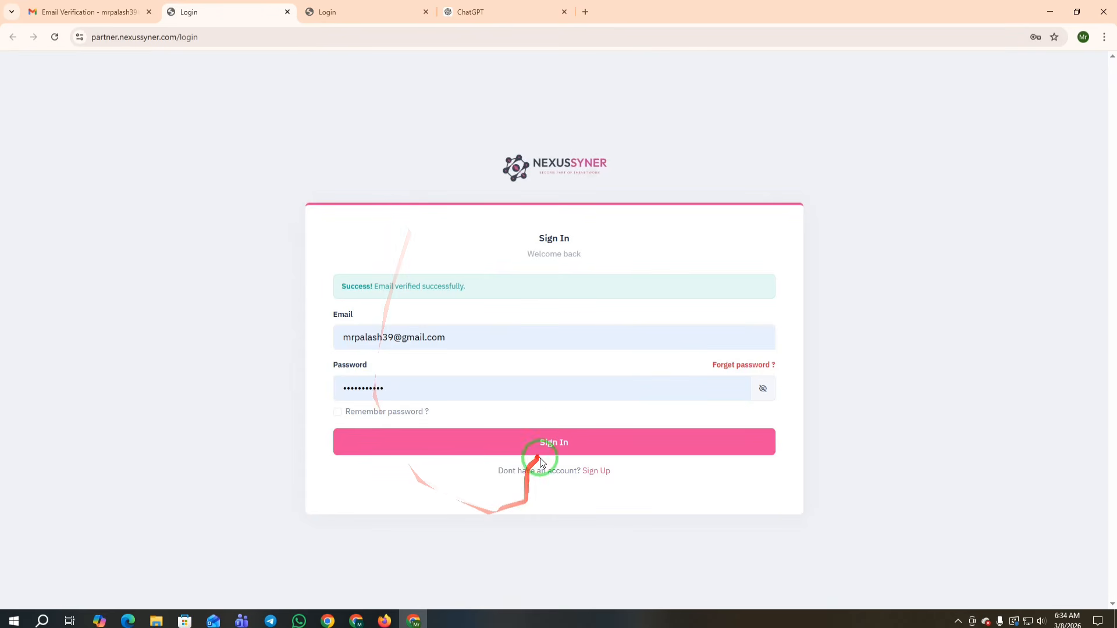
click(559, 443)
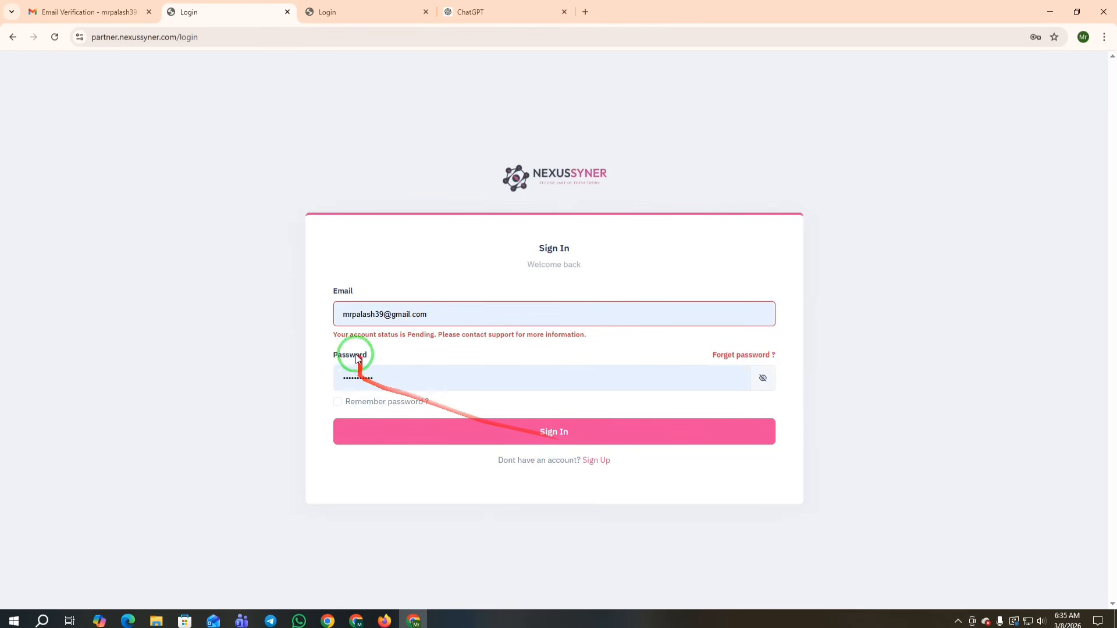
mouse_move(320, 331)
mouse_down()
mouse_move(599, 335)
mouse_move(434, 336)
mouse_up()
click(609, 343)
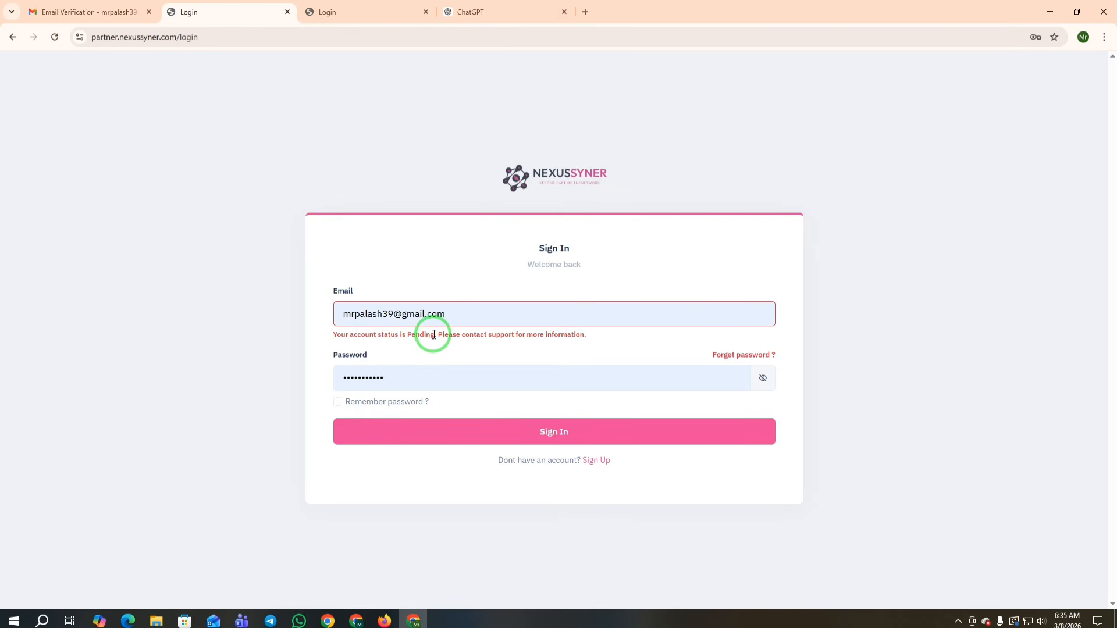
Step: Switch to the other Nexussyner window and open the affiliate Dashboard
drag(452, 307, 438, 317)
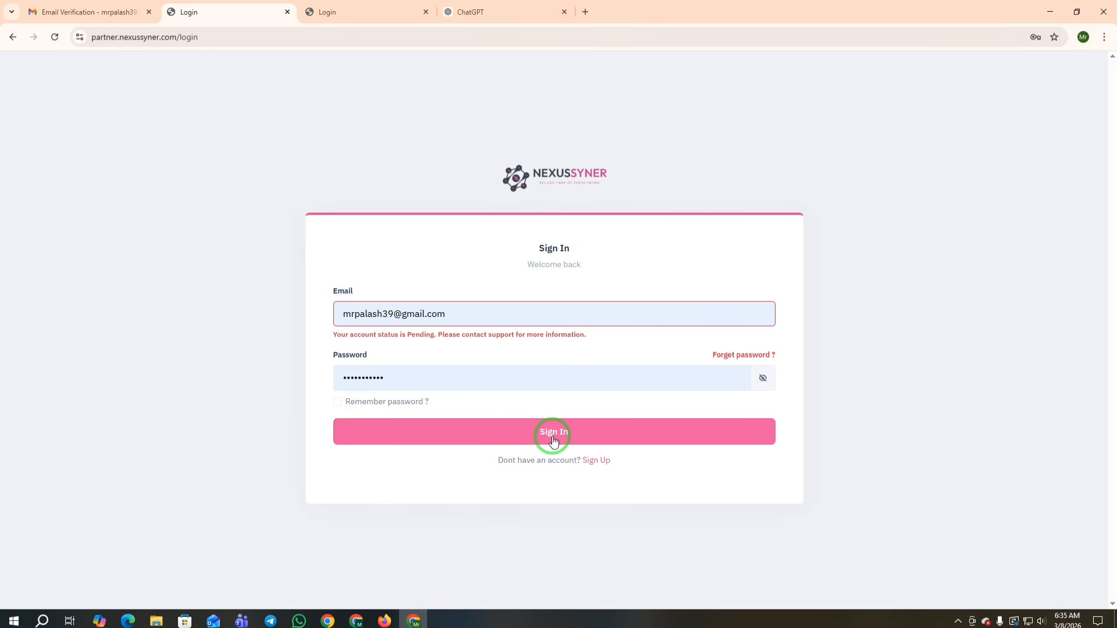
click(327, 621)
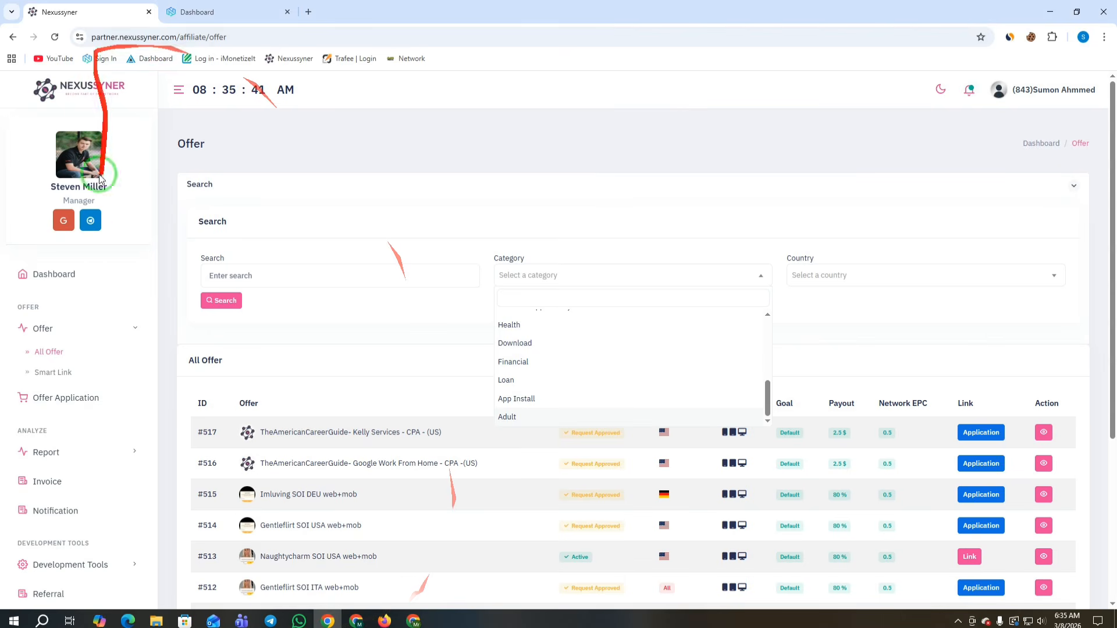
click(46, 274)
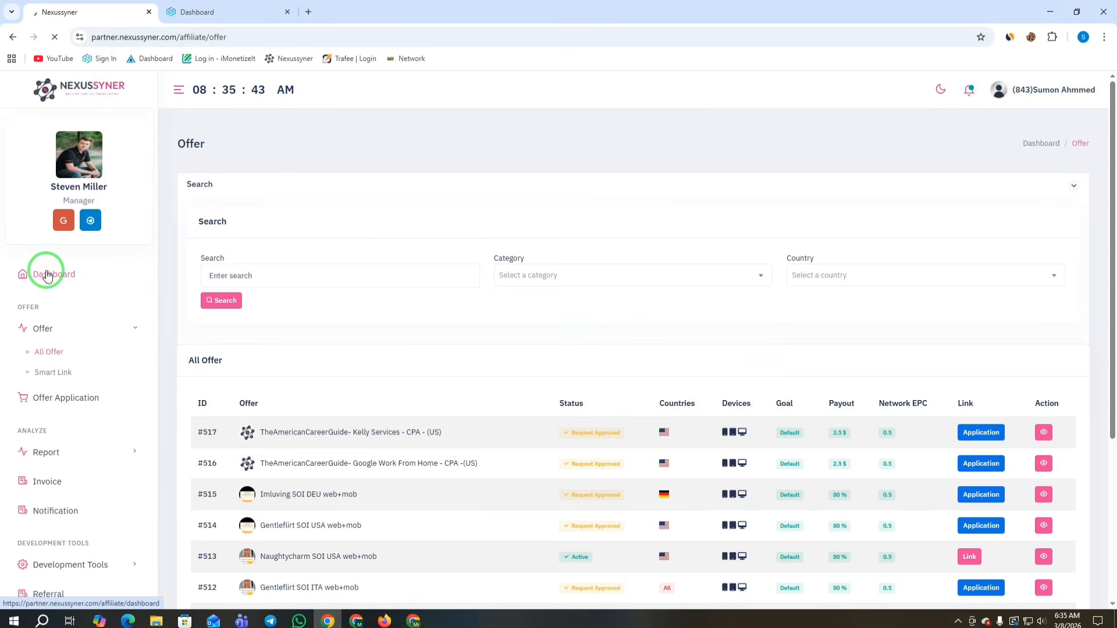